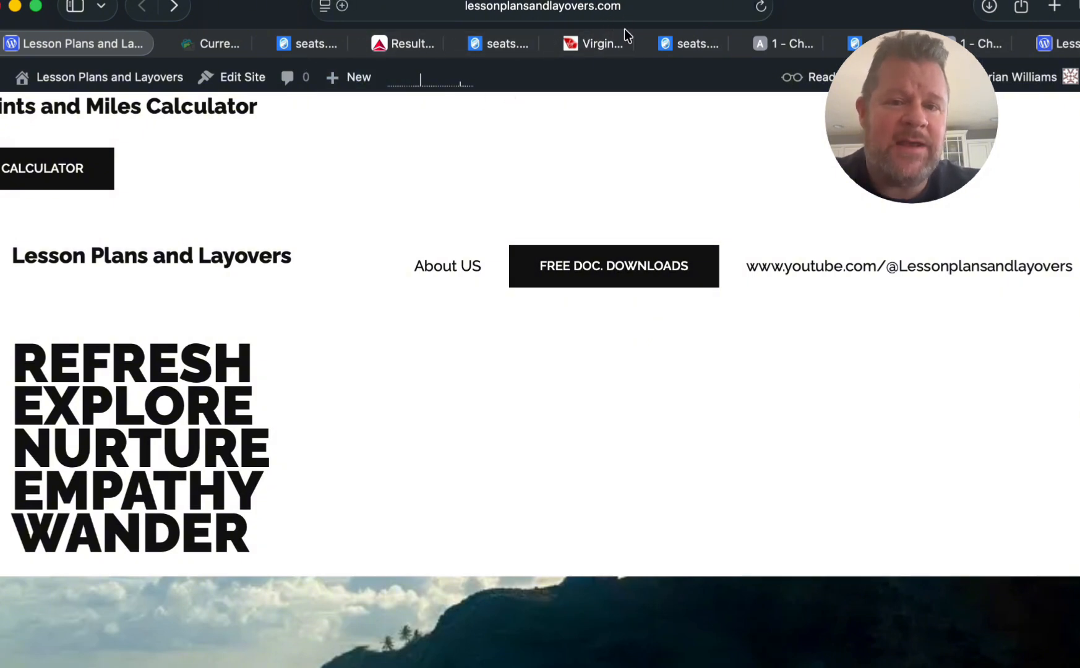
Step: Open the points and miles calculator from the Lesson Plans and Layovers site and show the Flight Award Calculator
{"action": "mouse_move", "coordinate": [627, 37]}
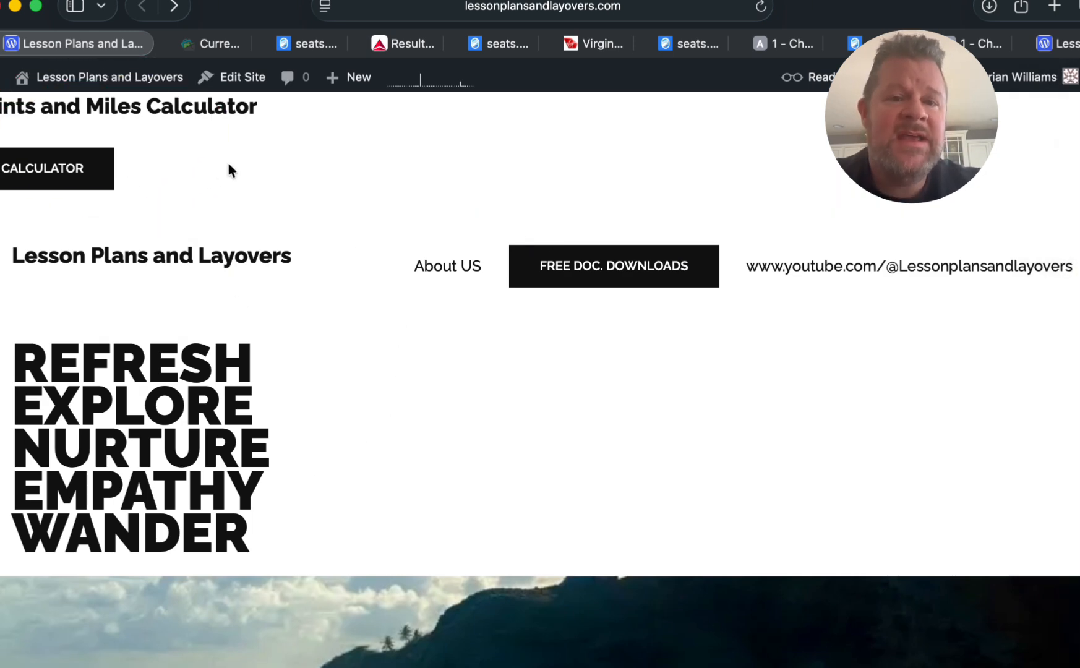
{"action": "left_click", "coordinate": [84, 158]}
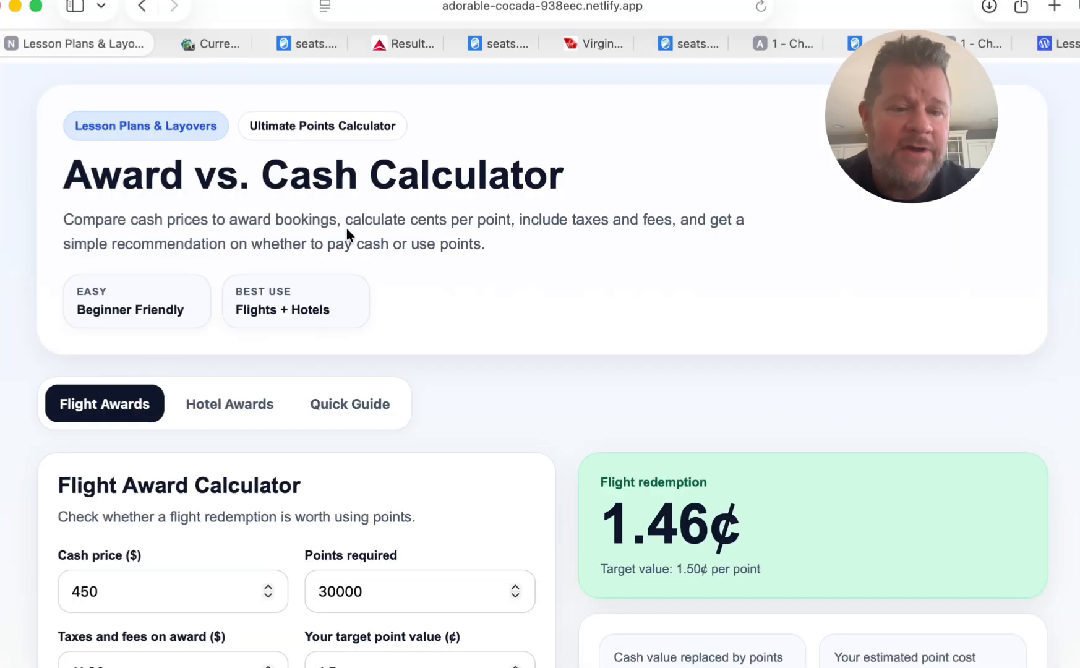
{"action": "scroll", "coordinate": [559, 304], "scroll_direction": "down", "scroll_amount": 2}
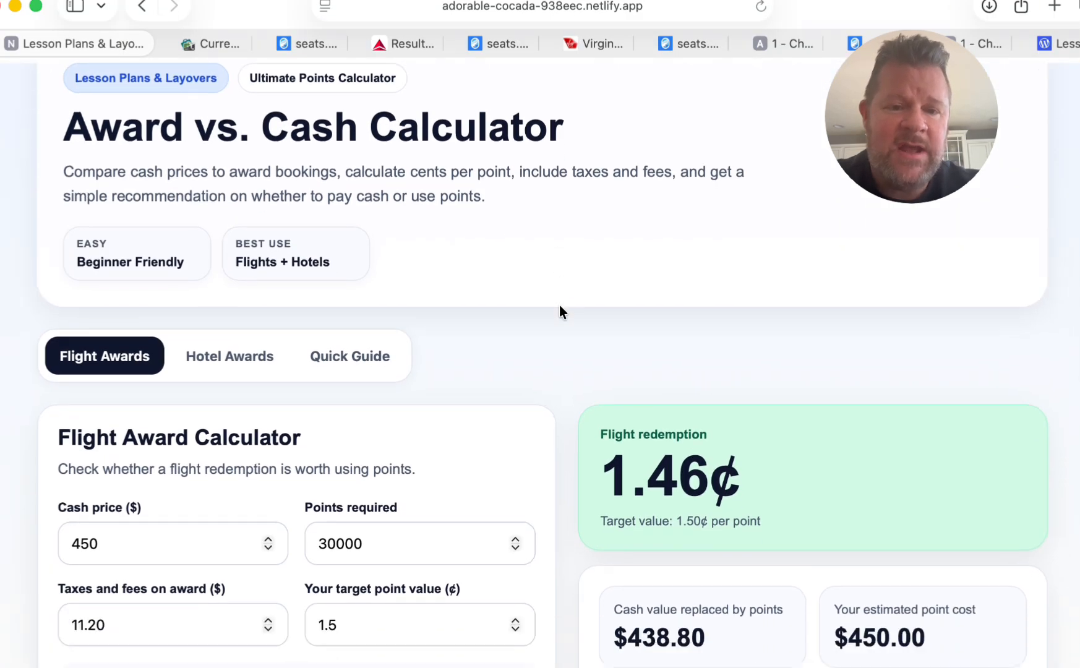
{"action": "scroll", "coordinate": [559, 304], "scroll_direction": "down", "scroll_amount": 1}
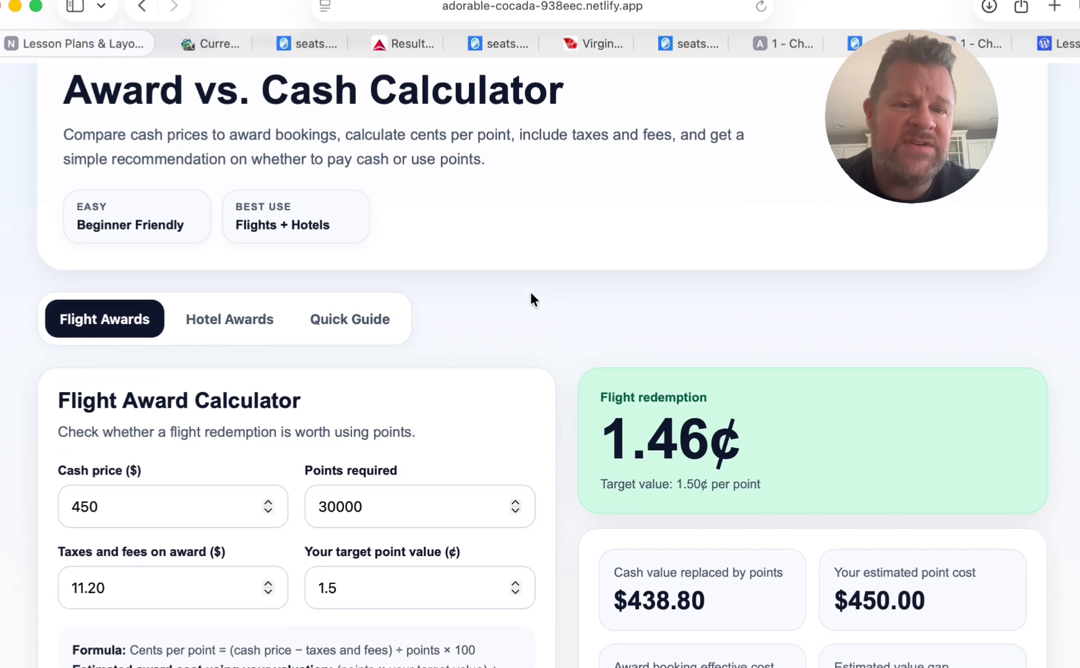
{"action": "scroll", "coordinate": [570, 301], "scroll_direction": "down", "scroll_amount": 7}
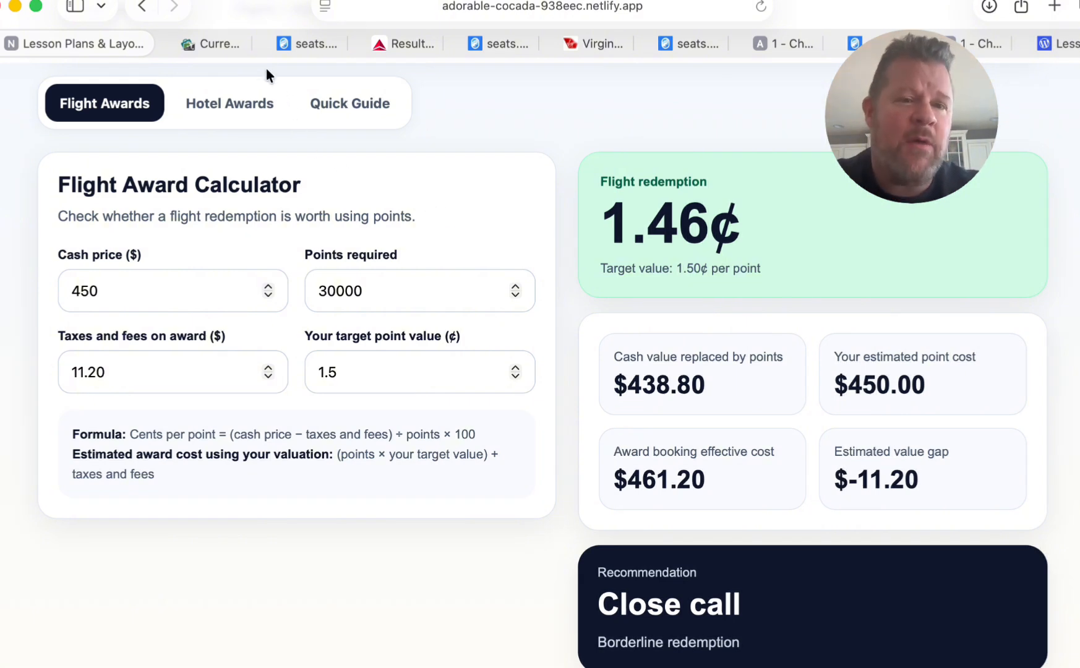
Step: Switch to the Frequent Miler page on current point transfer bonuses and look it over up to the article title
{"action": "left_click", "coordinate": [213, 44]}
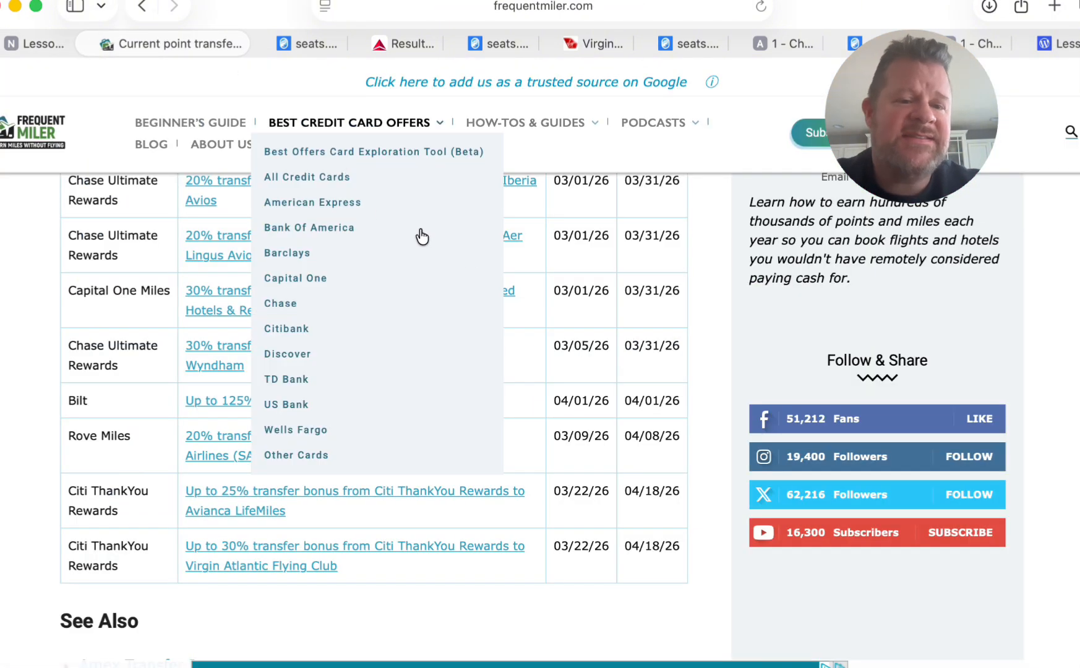
{"action": "scroll", "coordinate": [556, 302], "scroll_direction": "up", "scroll_amount": 5}
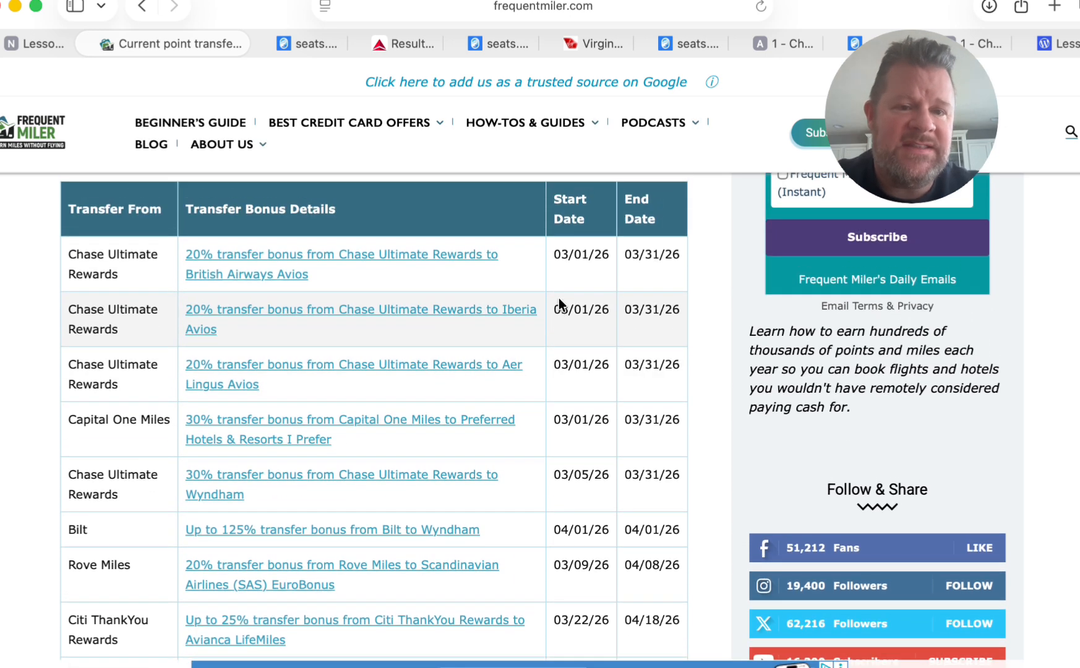
{"action": "scroll", "coordinate": [559, 298], "scroll_direction": "up", "scroll_amount": 4}
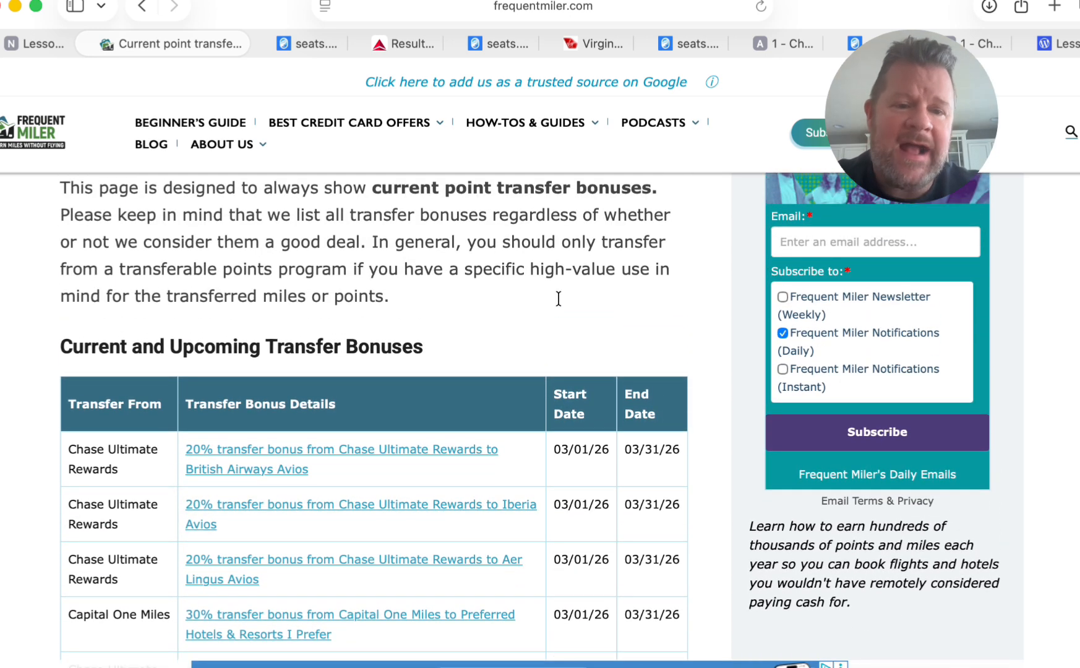
{"action": "scroll", "coordinate": [558, 298], "scroll_direction": "up", "scroll_amount": 5}
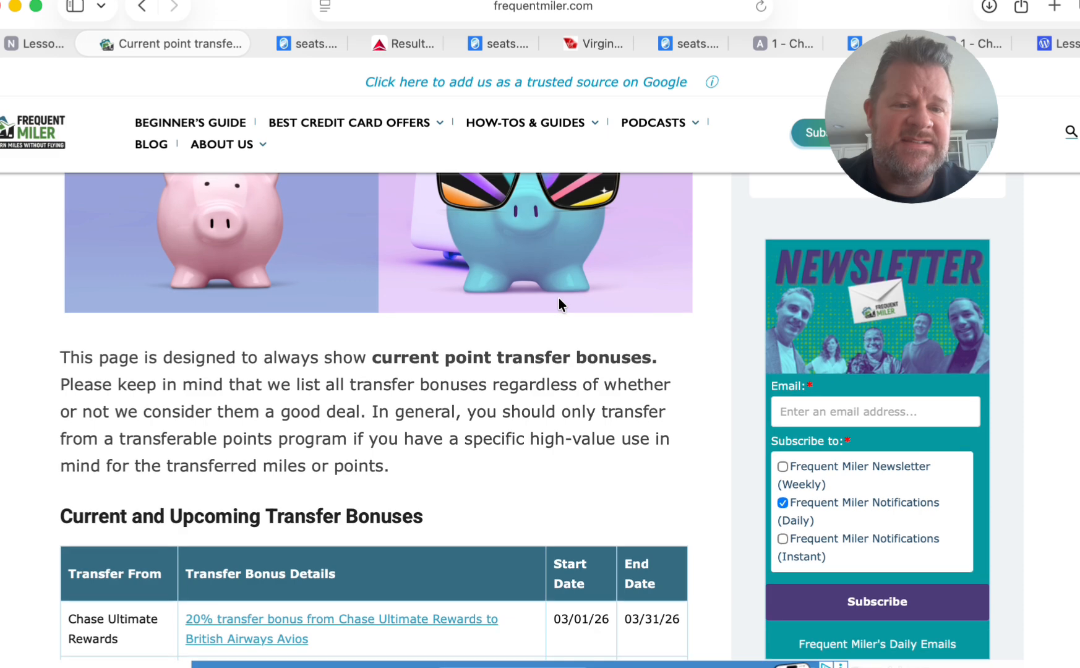
{"action": "scroll", "coordinate": [560, 304], "scroll_direction": "up", "scroll_amount": 12}
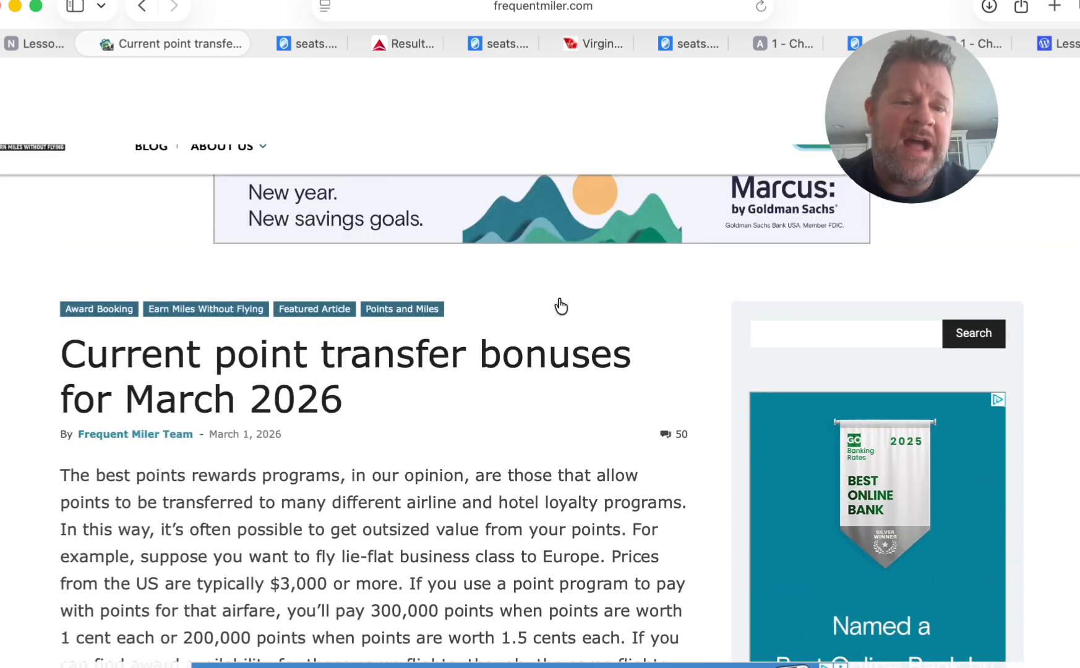
Step: Read the transfer bonus article and examine the Current and Upcoming Transfer Bonuses table through its last entries
{"action": "scroll", "coordinate": [559, 298], "scroll_direction": "down", "scroll_amount": 1}
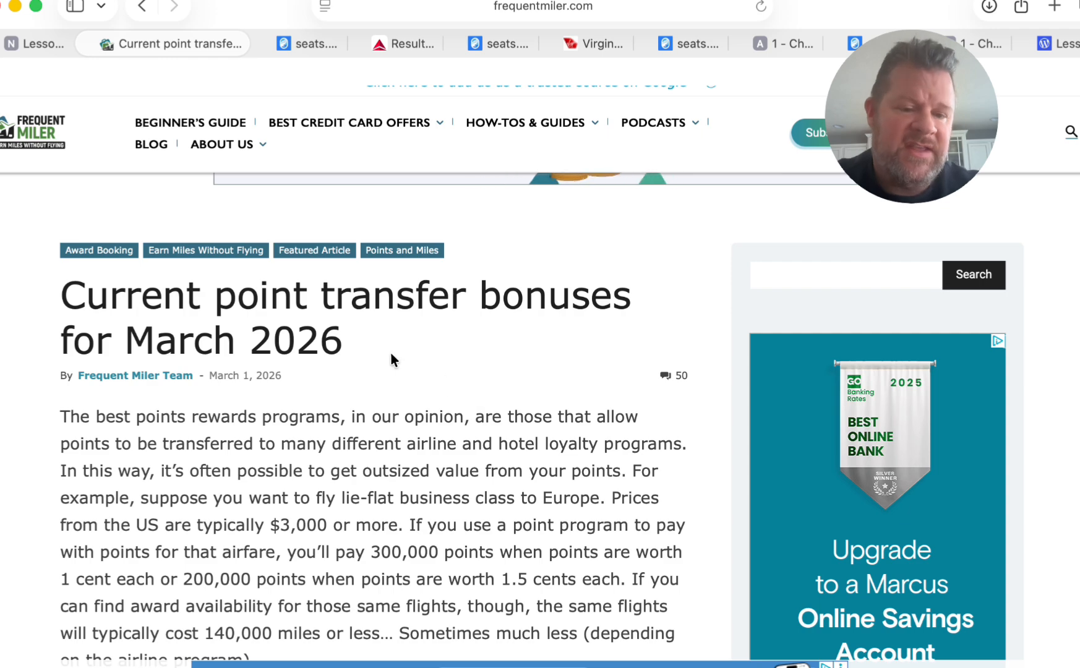
{"action": "scroll", "coordinate": [389, 354], "scroll_direction": "down", "scroll_amount": 1}
{"action": "scroll", "coordinate": [389, 354], "scroll_direction": "down", "scroll_amount": 7}
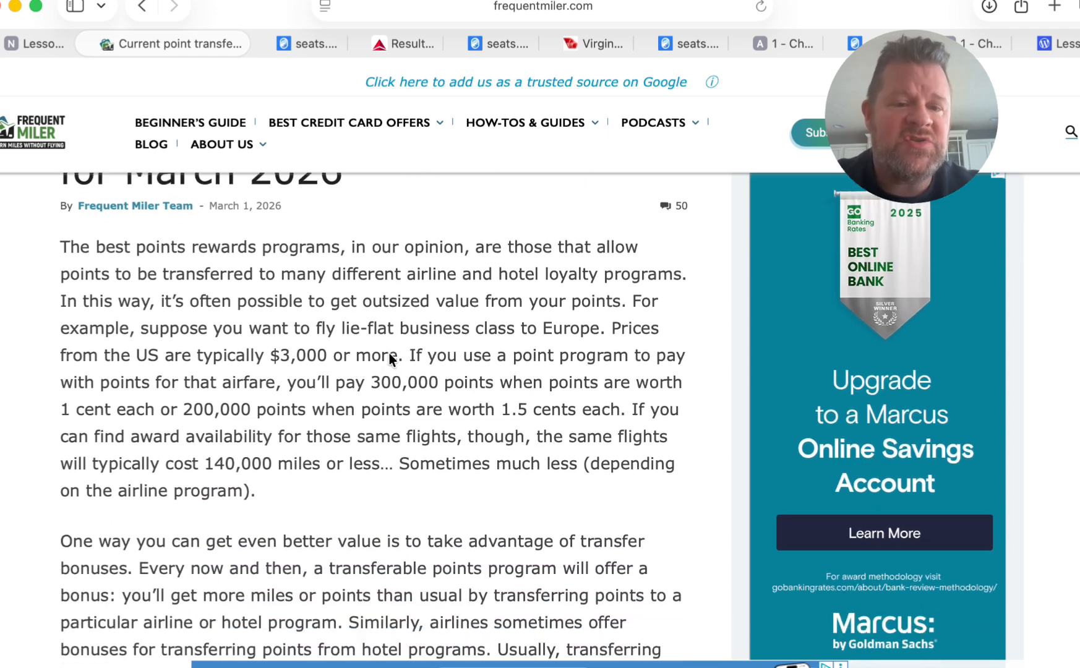
{"action": "scroll", "coordinate": [389, 354], "scroll_direction": "down", "scroll_amount": 15}
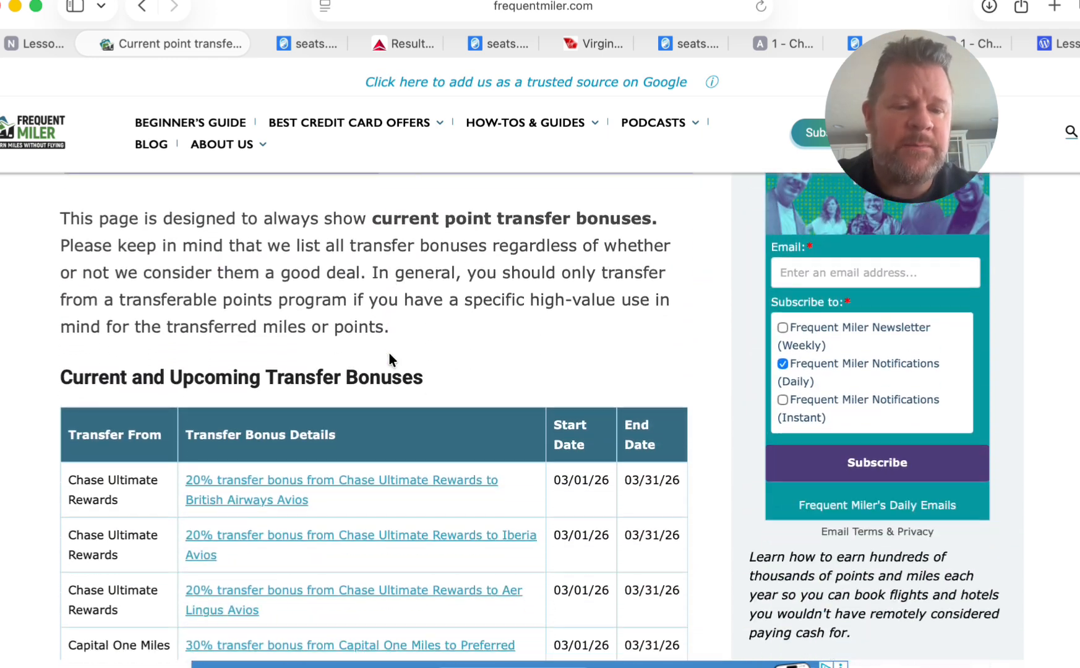
{"action": "scroll", "coordinate": [389, 354], "scroll_direction": "down", "scroll_amount": 3}
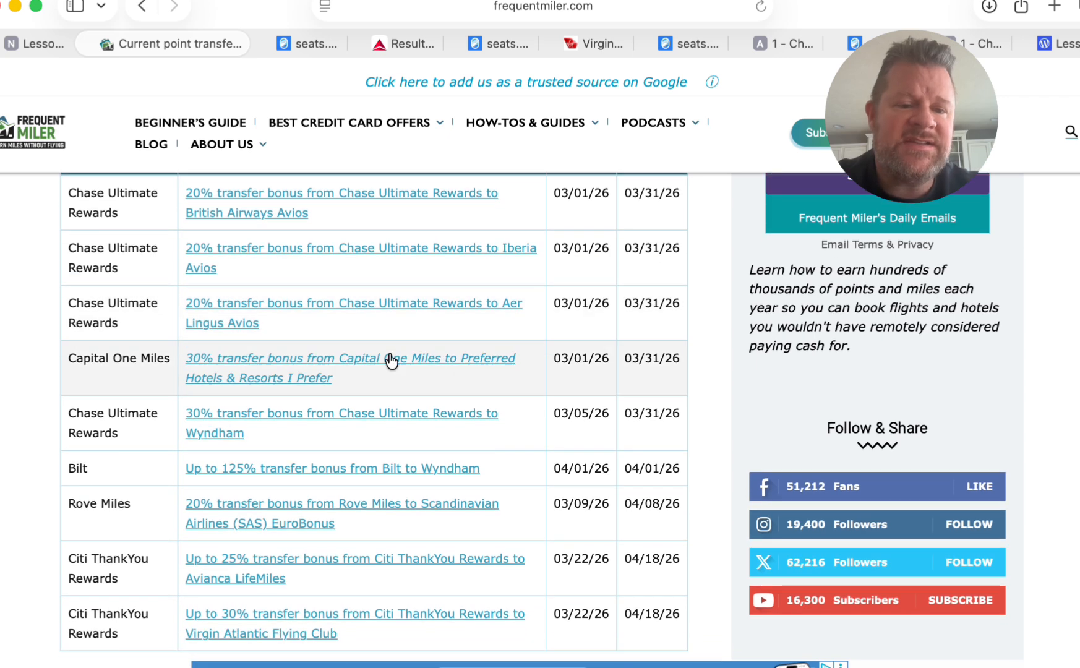
{"action": "scroll", "coordinate": [272, 328], "scroll_direction": "down", "scroll_amount": 1}
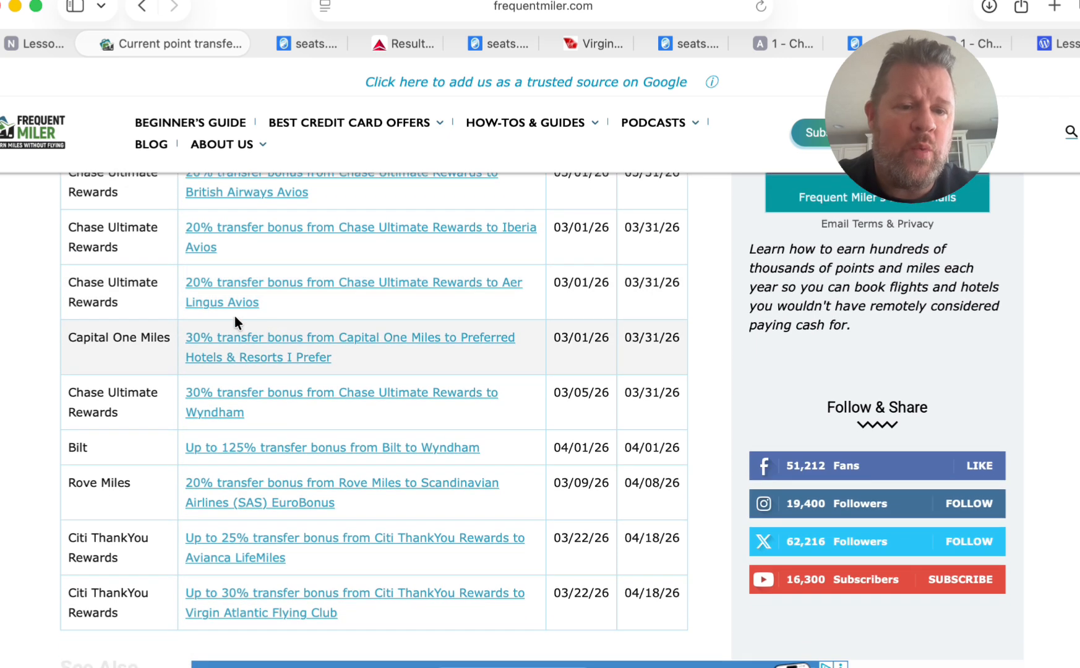
{"action": "scroll", "coordinate": [213, 251], "scroll_direction": "up", "scroll_amount": 1}
{"action": "scroll", "coordinate": [212, 250], "scroll_direction": "down", "scroll_amount": 5}
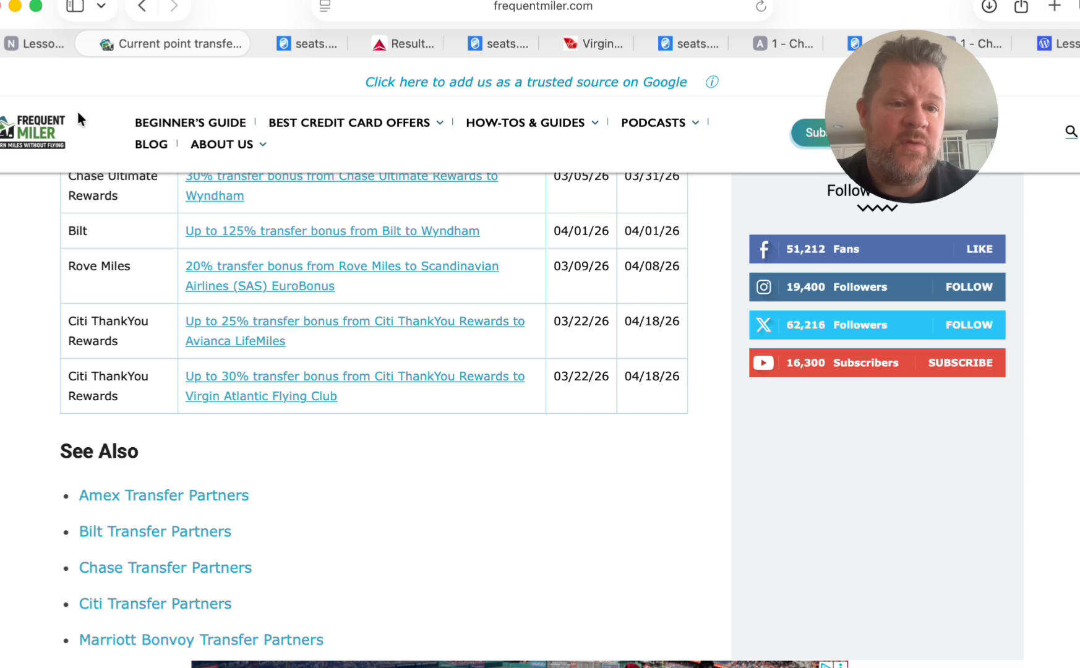
Step: Return to the Flight Award Calculator and set the target point value to 2.0 cents
{"action": "mouse_move", "coordinate": [29, 41]}
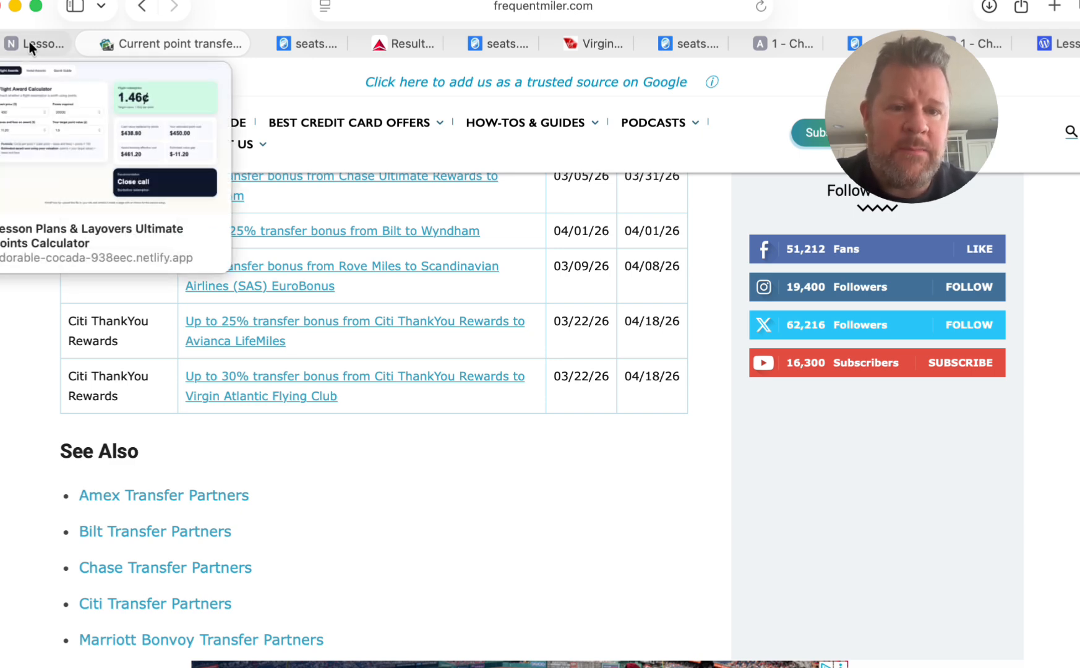
{"action": "left_click", "coordinate": [29, 42]}
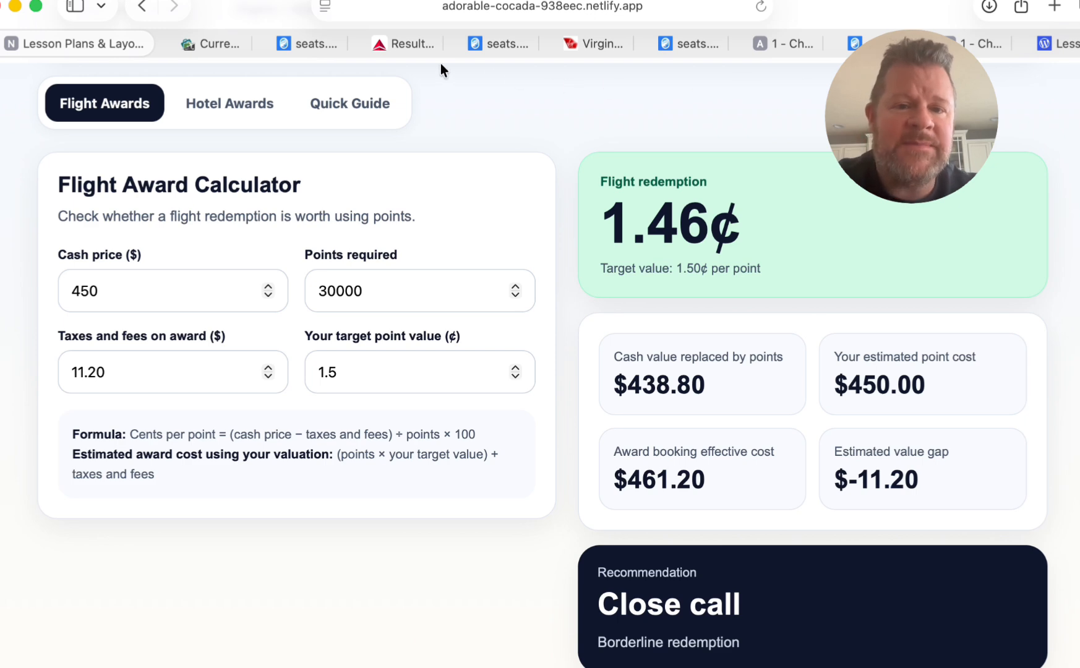
{"action": "mouse_move", "coordinate": [826, 53]}
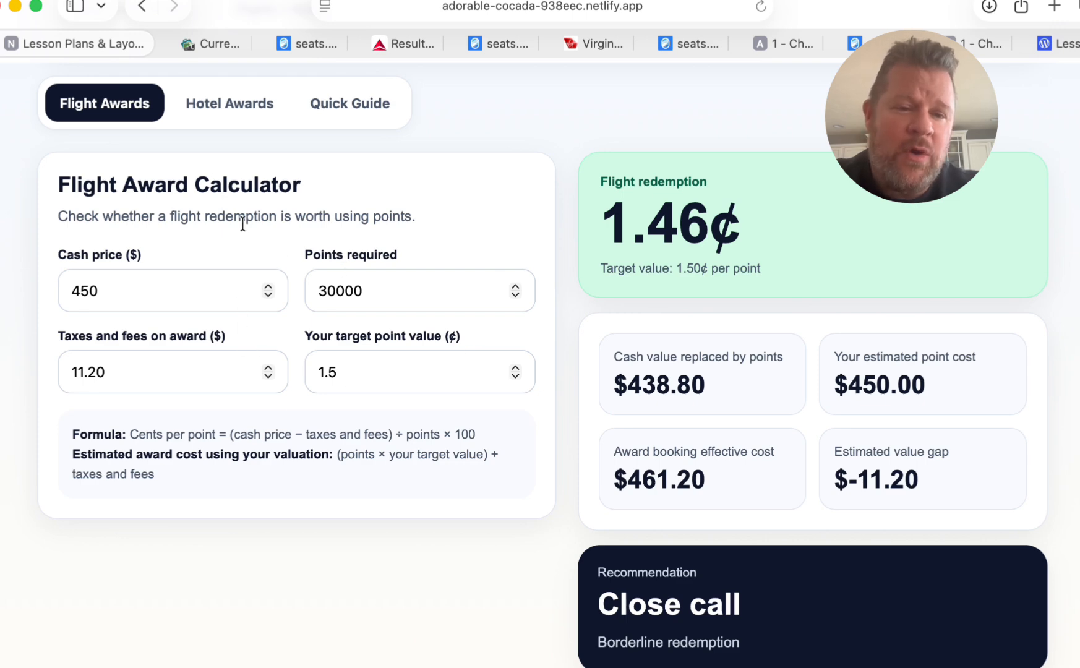
{"action": "left_click", "coordinate": [514, 367]}
{"action": "left_click", "coordinate": [514, 367]}
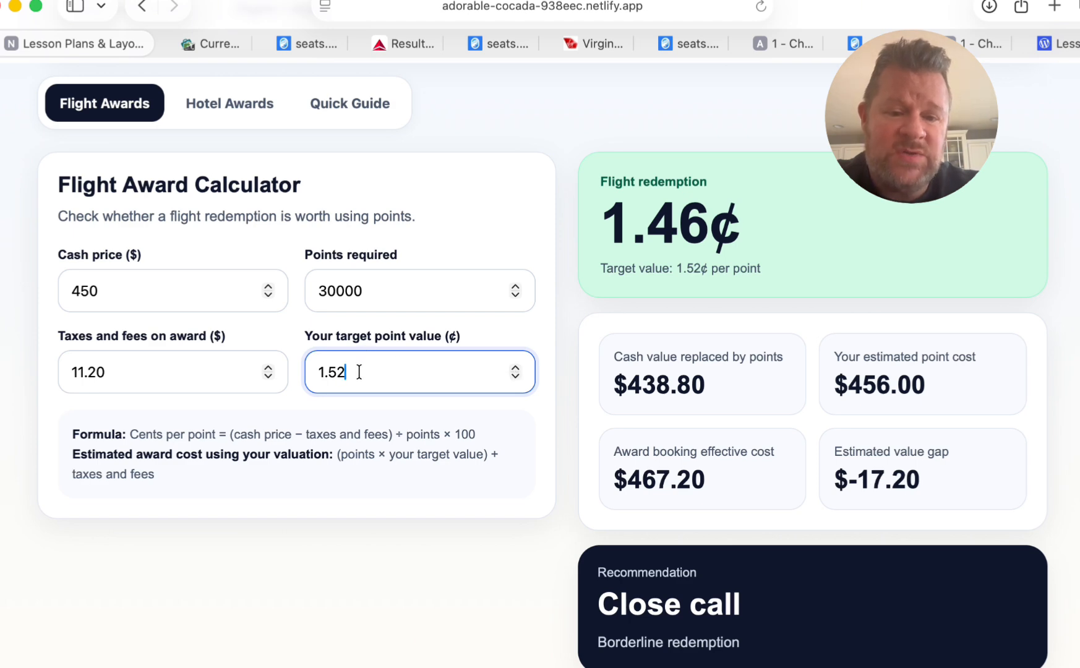
{"action": "key", "text": "BackSpace"}
{"action": "key", "text": "BackSpace"}
{"action": "key", "text": "BackSpace"}
{"action": "key", "text": "BackSpace"}
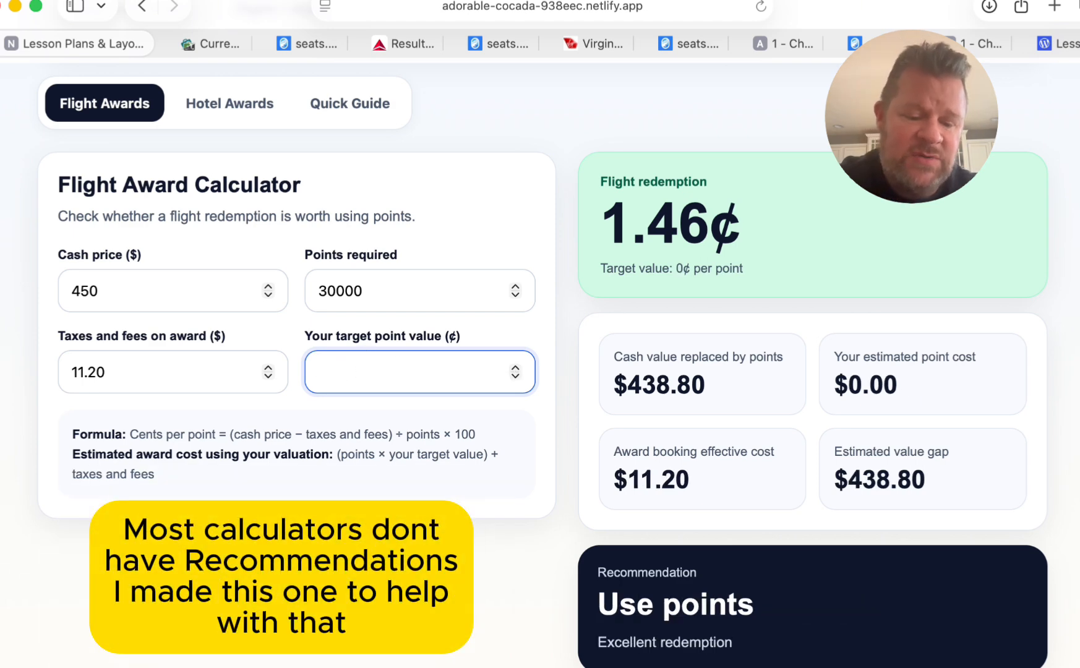
{"action": "type", "text": "2.0"}
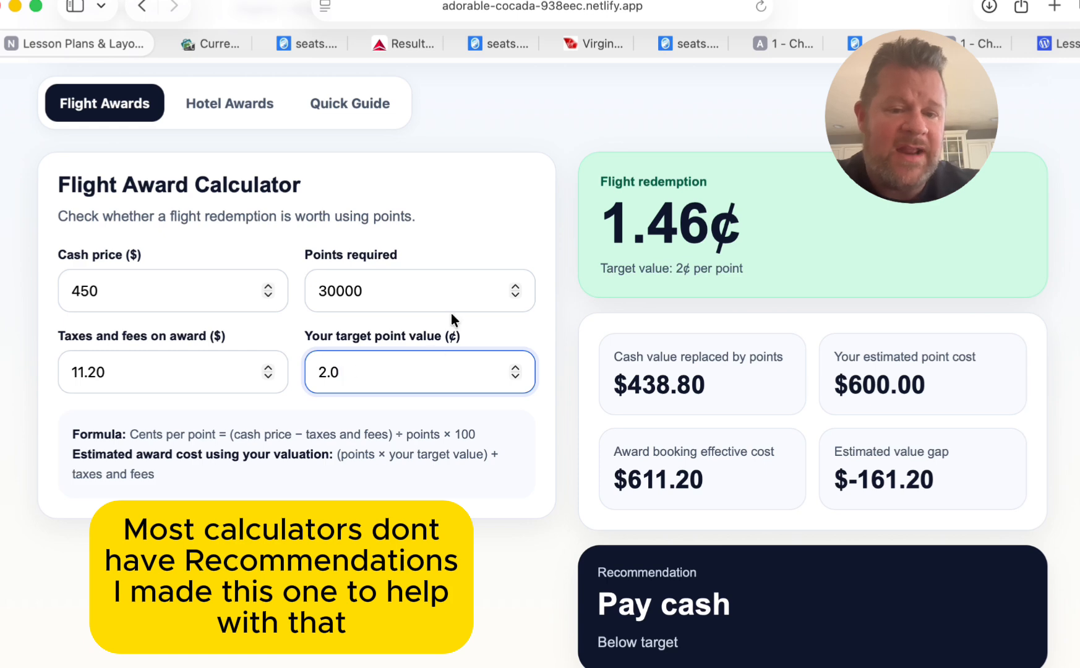
{"action": "left_click", "coordinate": [489, 237]}
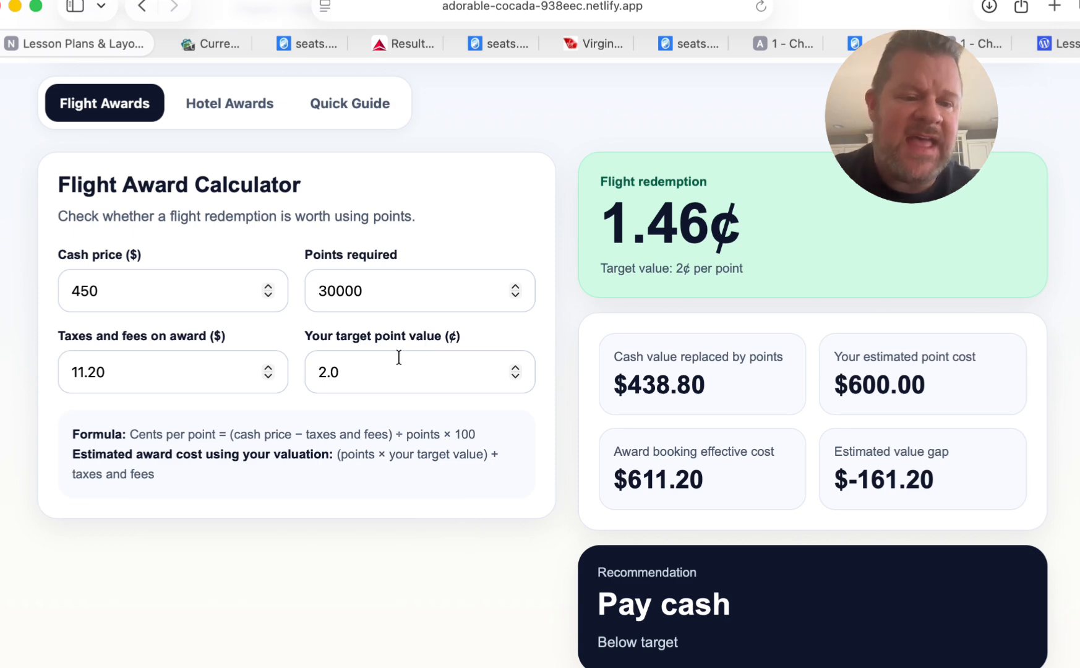
Step: Switch to the seats.aero award search from USA to TYO and review its search criteria and results
{"action": "left_click", "coordinate": [304, 44]}
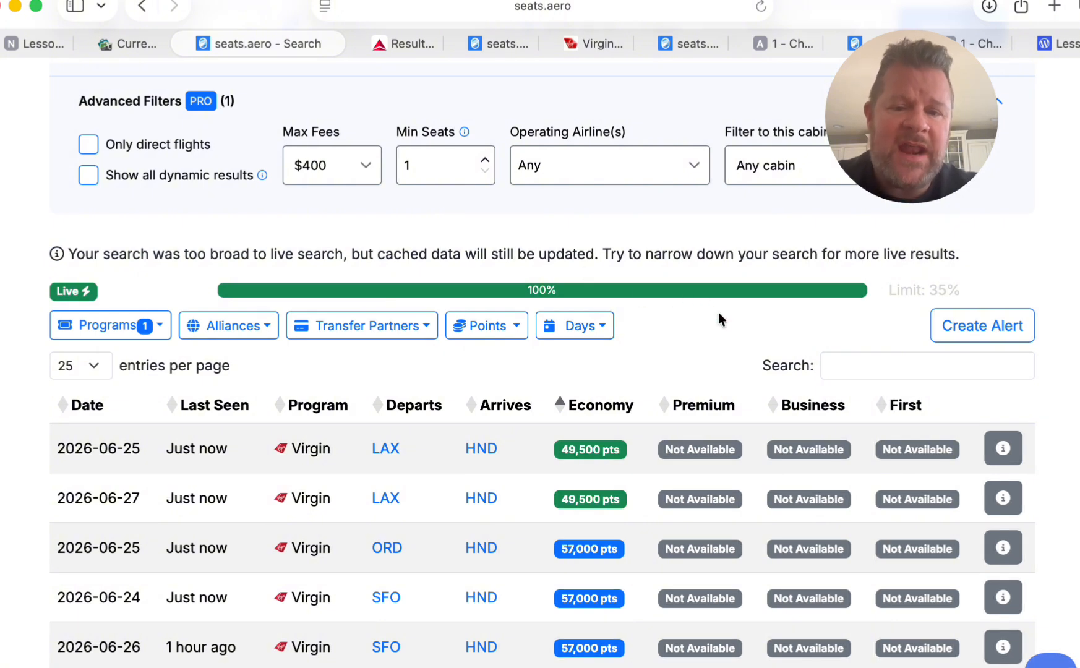
{"action": "scroll", "coordinate": [760, 330], "scroll_direction": "up", "scroll_amount": 5}
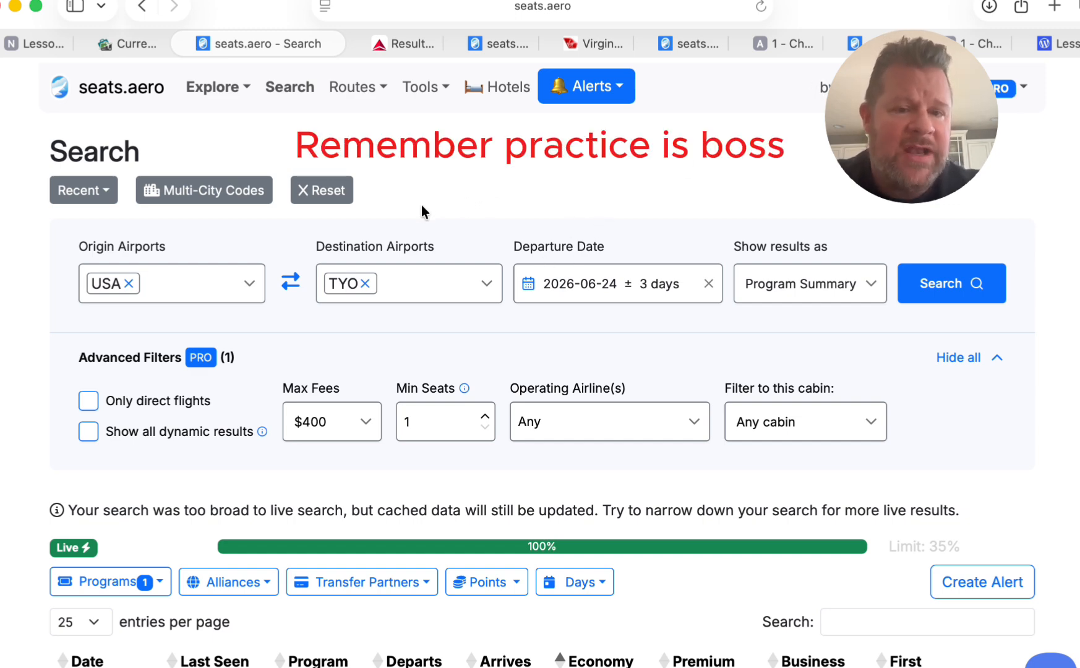
{"action": "scroll", "coordinate": [447, 206], "scroll_direction": "down", "scroll_amount": 3}
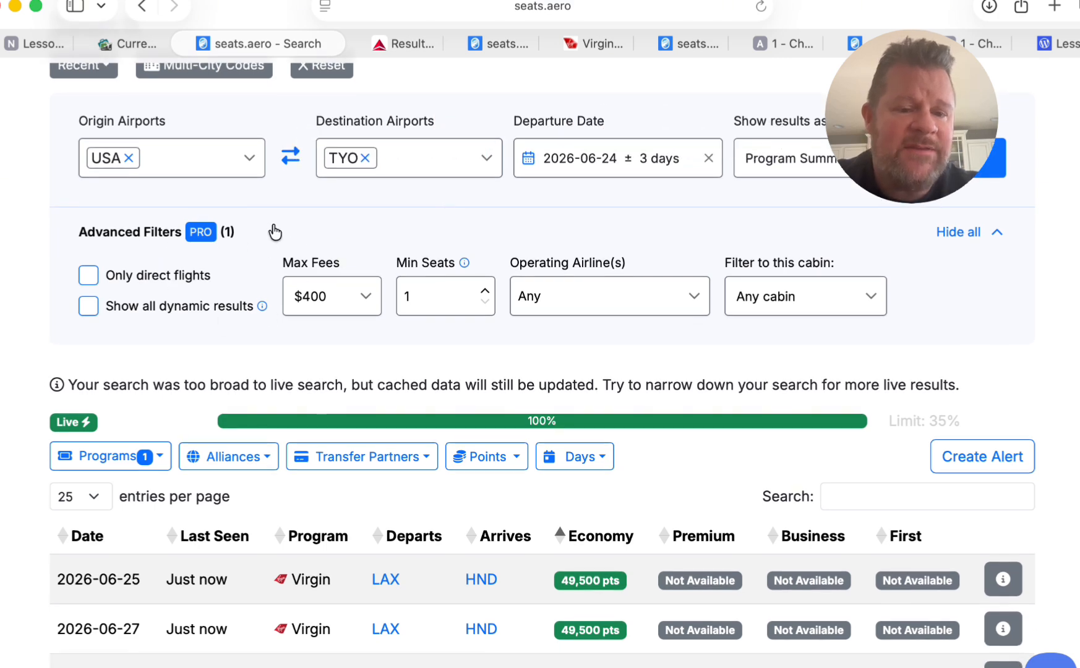
Step: Examine the advanced filter choices for maximum fees, operating airlines and cabin without changing them
{"action": "left_click", "coordinate": [201, 229]}
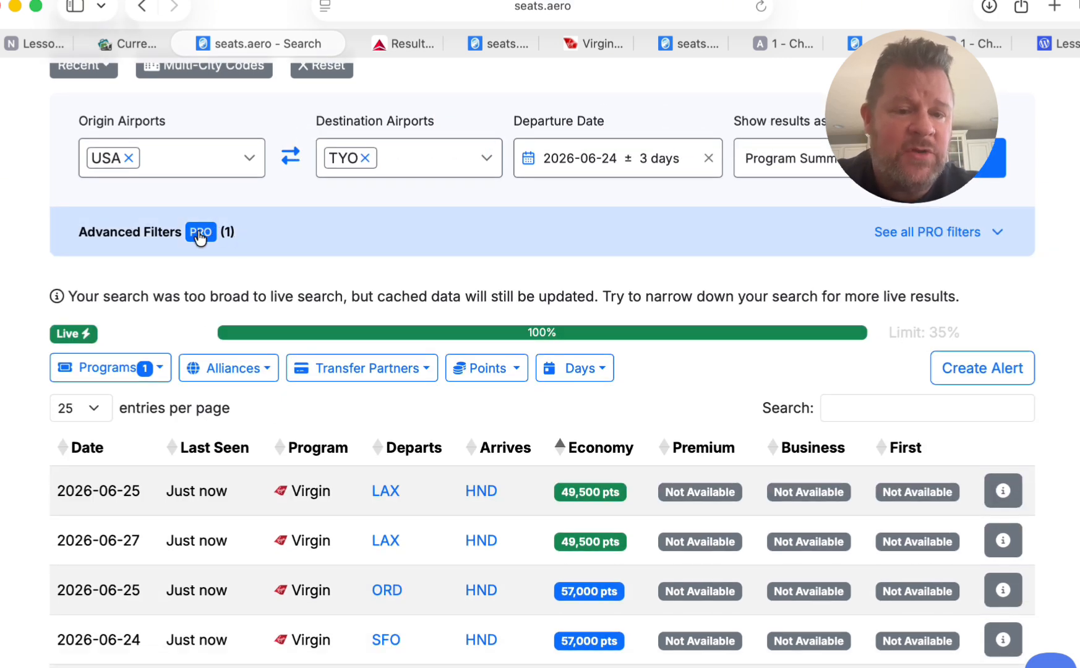
{"action": "left_click", "coordinate": [207, 231]}
{"action": "left_click", "coordinate": [364, 296]}
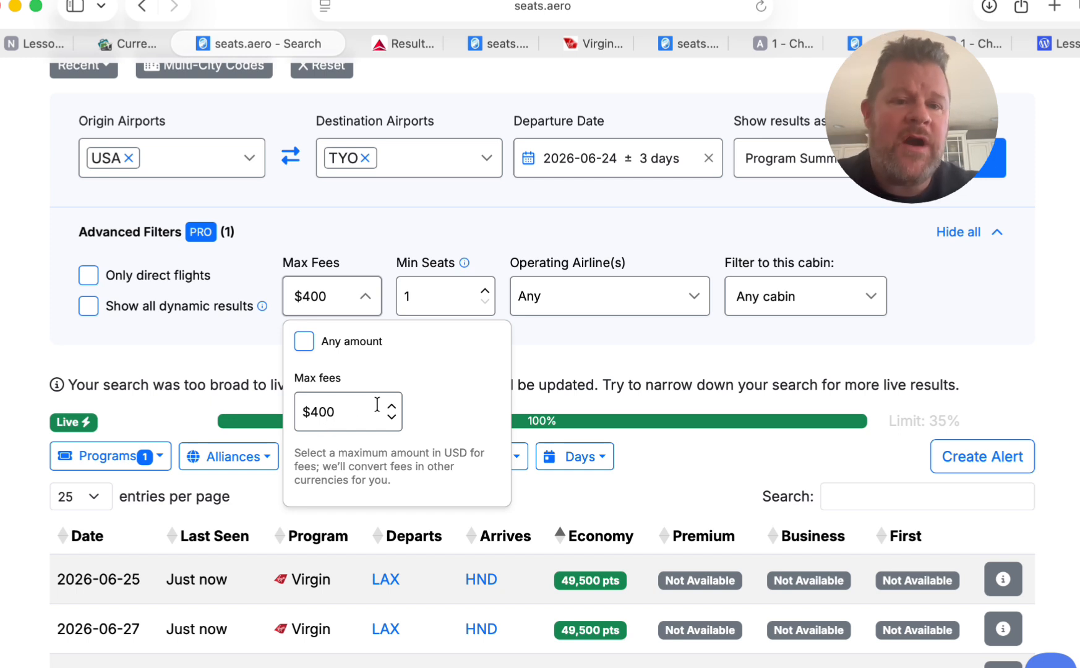
{"action": "left_click", "coordinate": [588, 334]}
{"action": "left_click", "coordinate": [588, 296]}
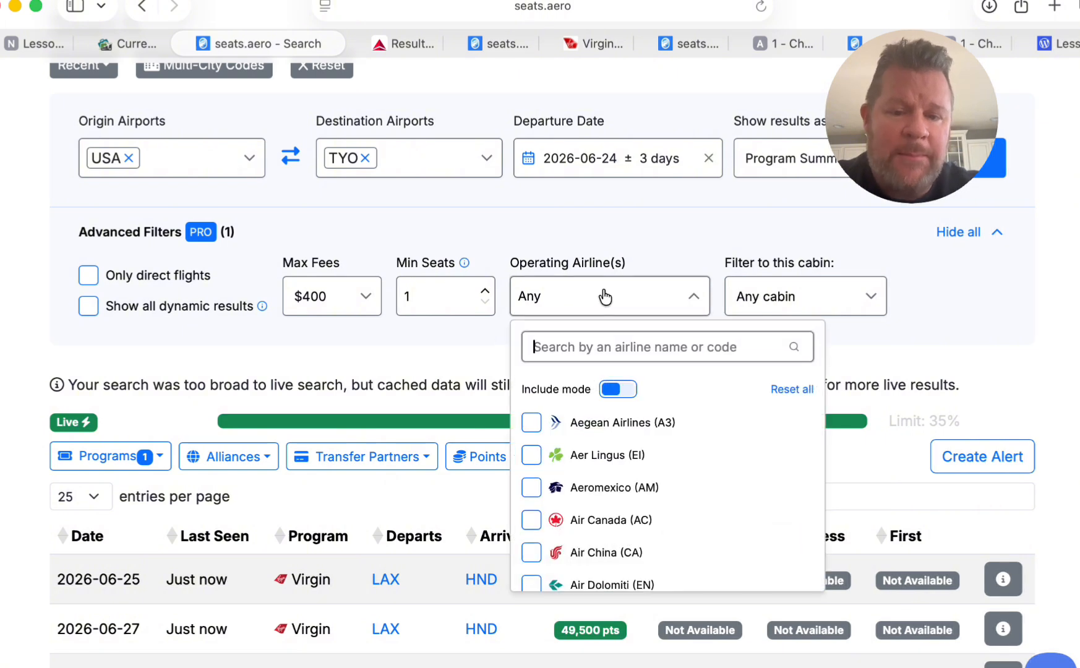
{"action": "scroll", "coordinate": [586, 504], "scroll_direction": "down", "scroll_amount": 2}
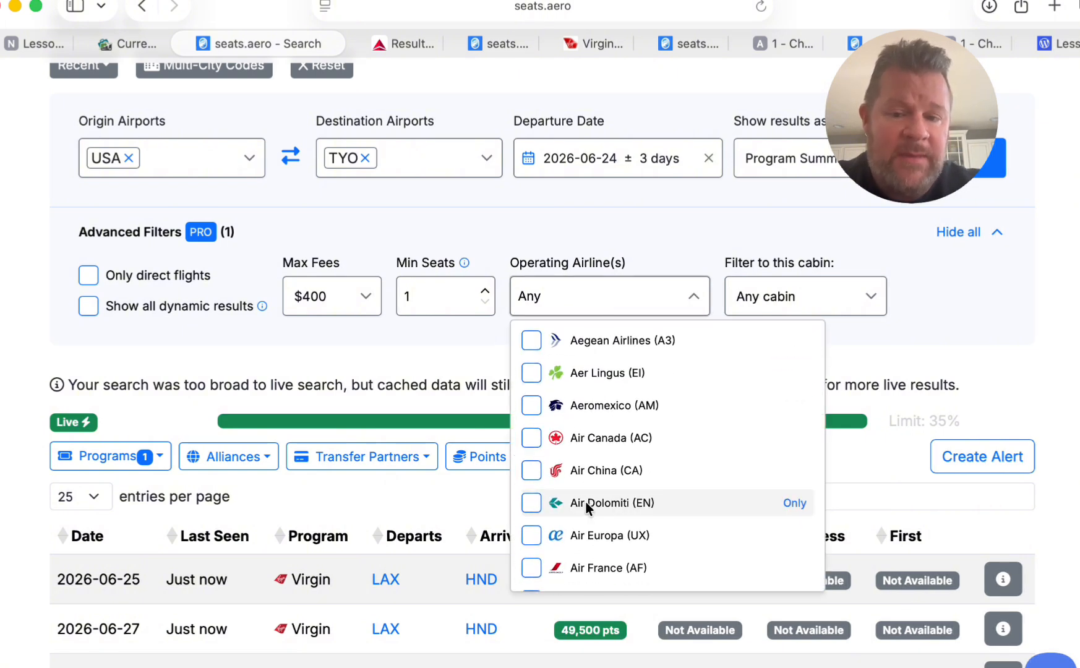
{"action": "left_click", "coordinate": [950, 299]}
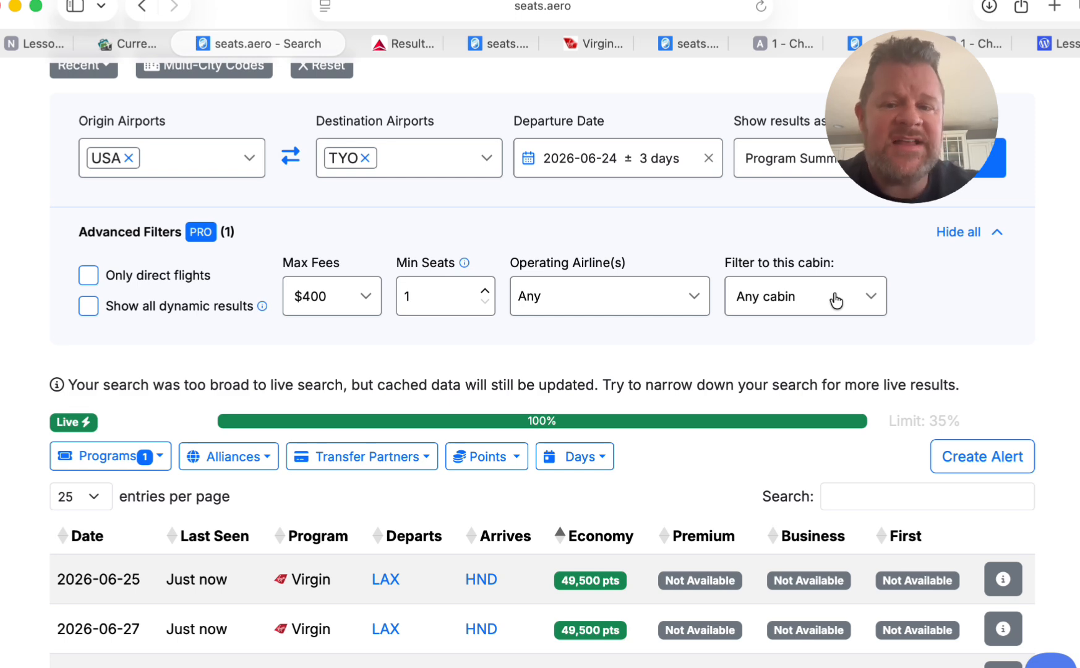
{"action": "left_click", "coordinate": [762, 298]}
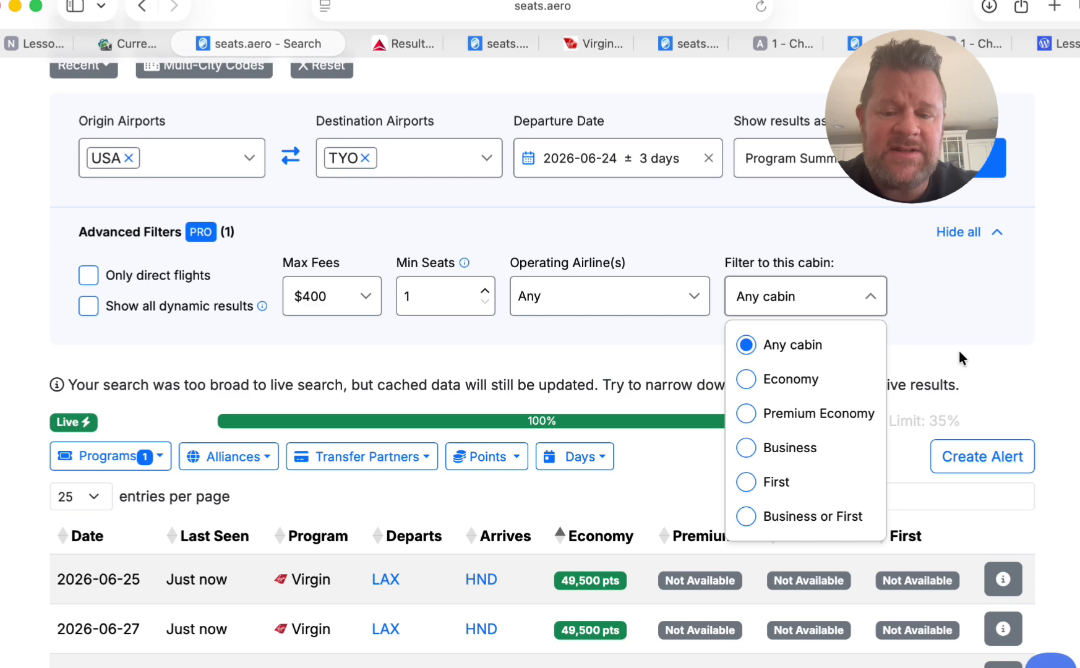
{"action": "left_click", "coordinate": [996, 331]}
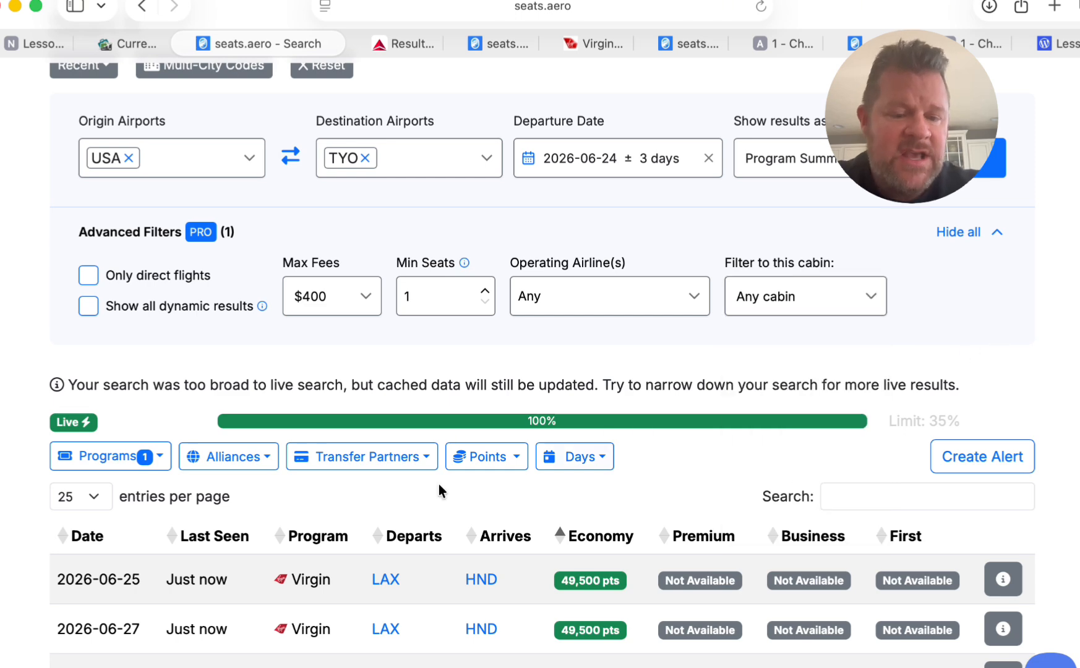
Step: Examine the Programs, Alliances and Transfer Partners filter choices above the award results without changing them
{"action": "scroll", "coordinate": [109, 472], "scroll_direction": "down", "scroll_amount": 5}
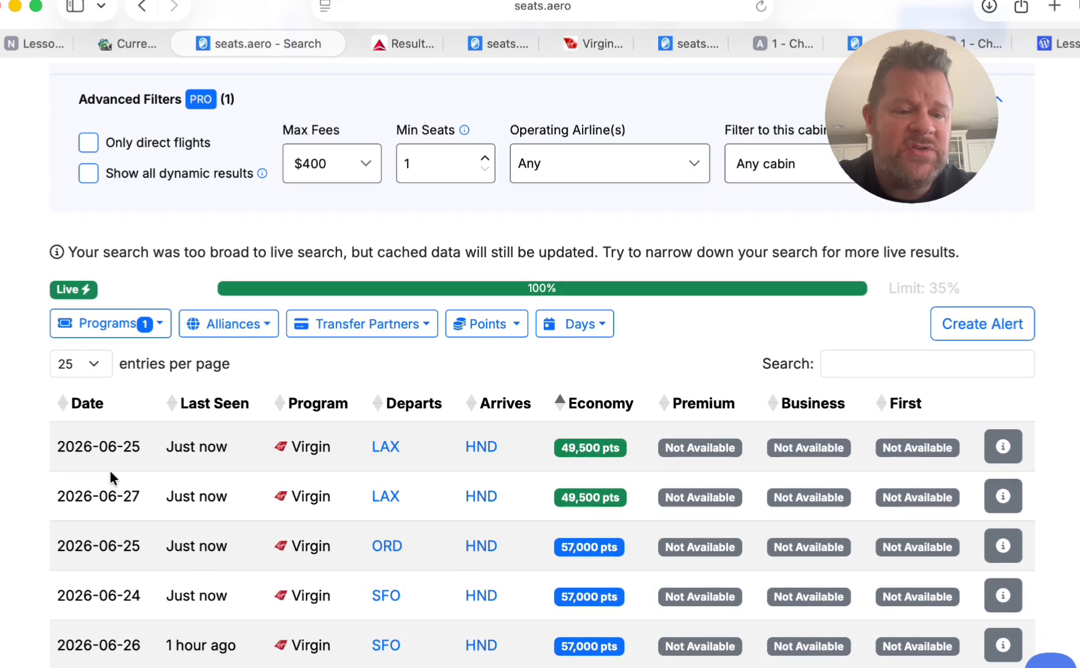
{"action": "left_click", "coordinate": [107, 328]}
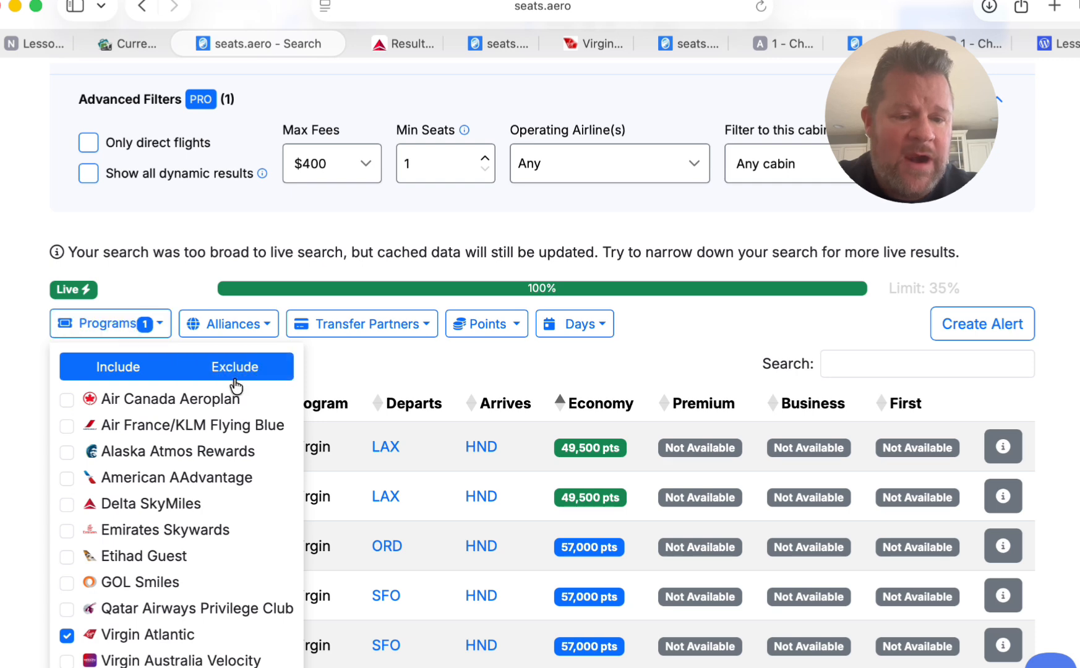
{"action": "scroll", "coordinate": [249, 385], "scroll_direction": "down", "scroll_amount": 1}
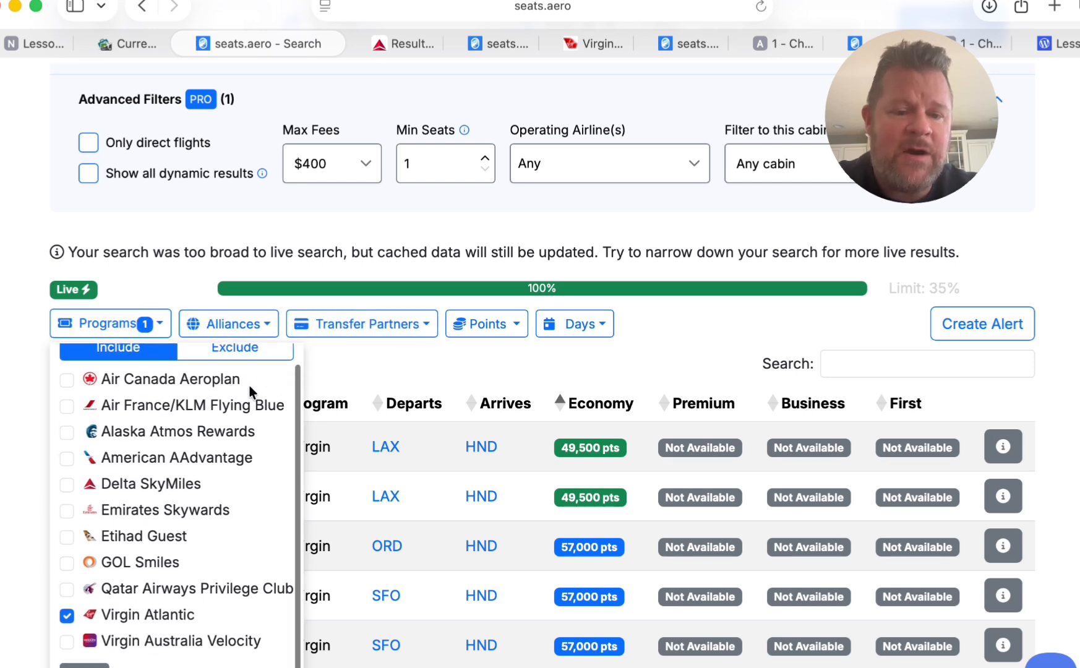
{"action": "scroll", "coordinate": [713, 343], "scroll_direction": "down", "scroll_amount": 5}
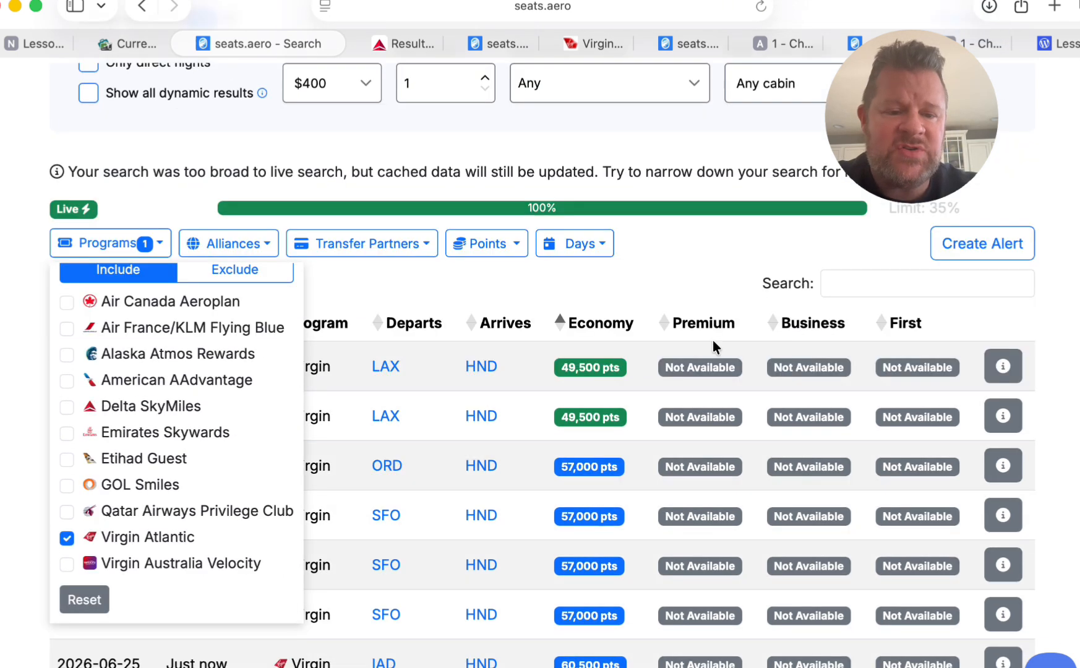
{"action": "scroll", "coordinate": [714, 341], "scroll_direction": "up", "scroll_amount": 1}
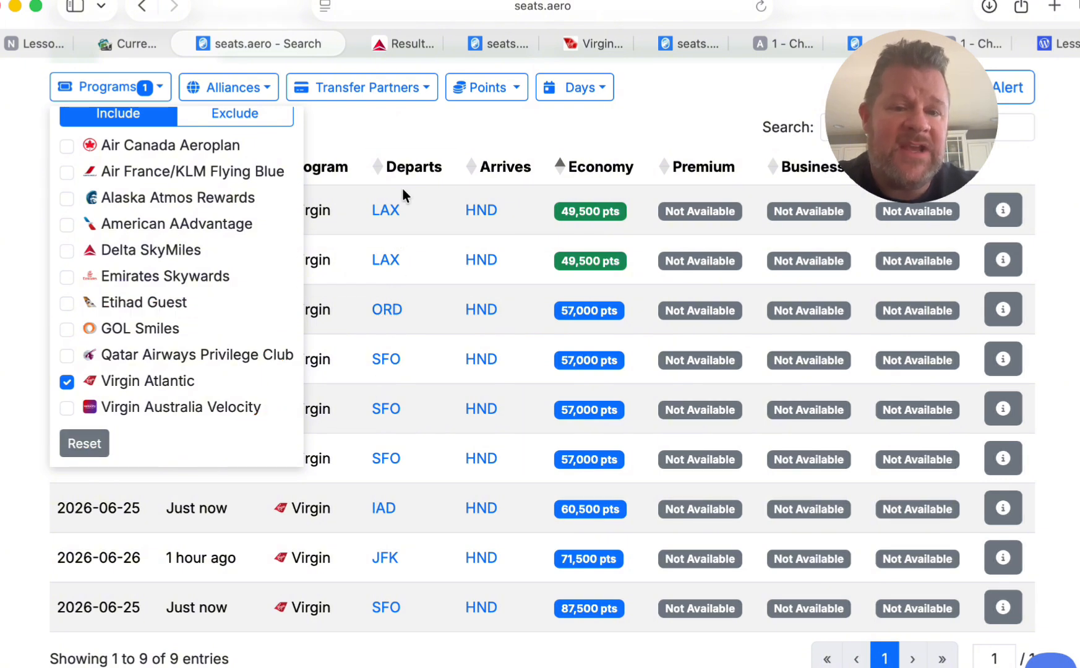
{"action": "left_click", "coordinate": [229, 87]}
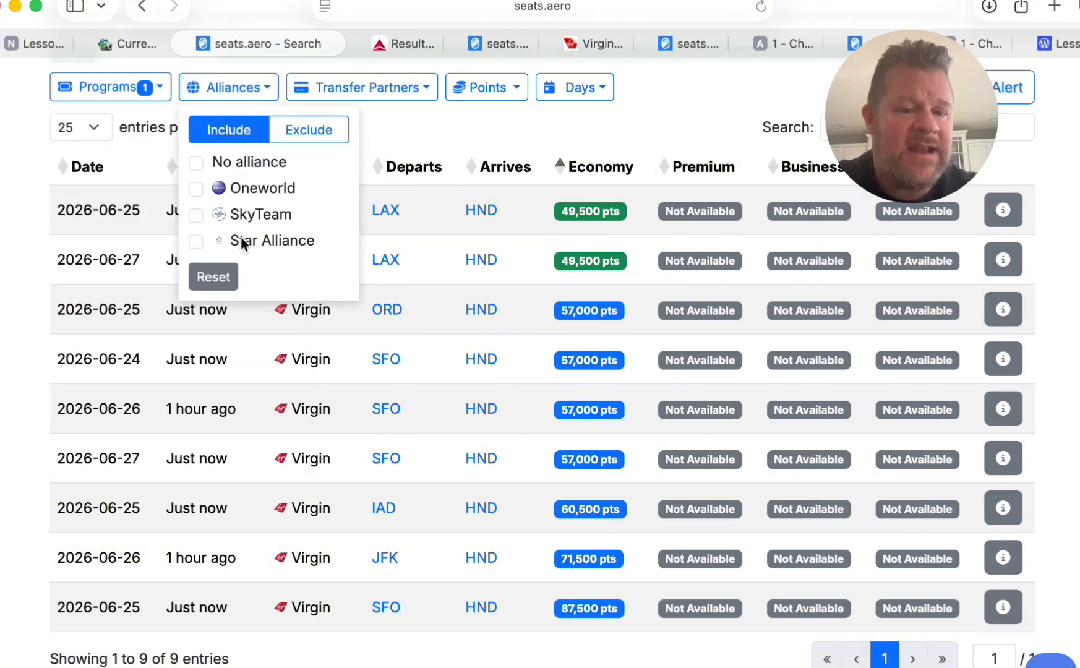
{"action": "left_click", "coordinate": [337, 92]}
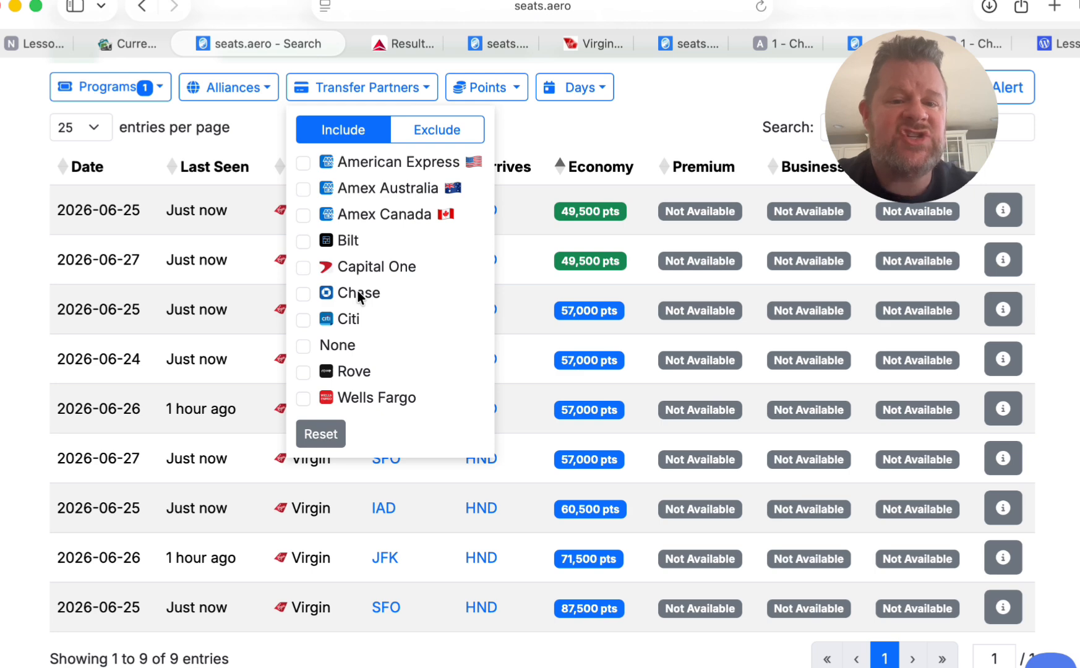
{"action": "left_click", "coordinate": [647, 123]}
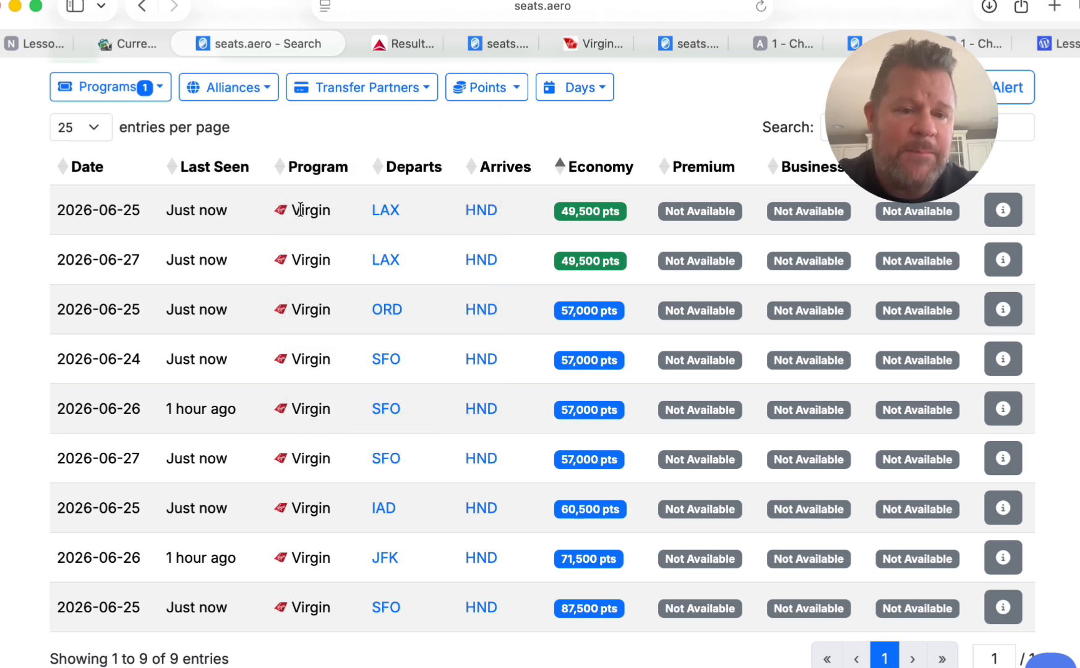
Step: Review the USA to TYO search criteria and the full list of Virgin award results to HND
{"action": "scroll", "coordinate": [378, 205], "scroll_direction": "up", "scroll_amount": 5}
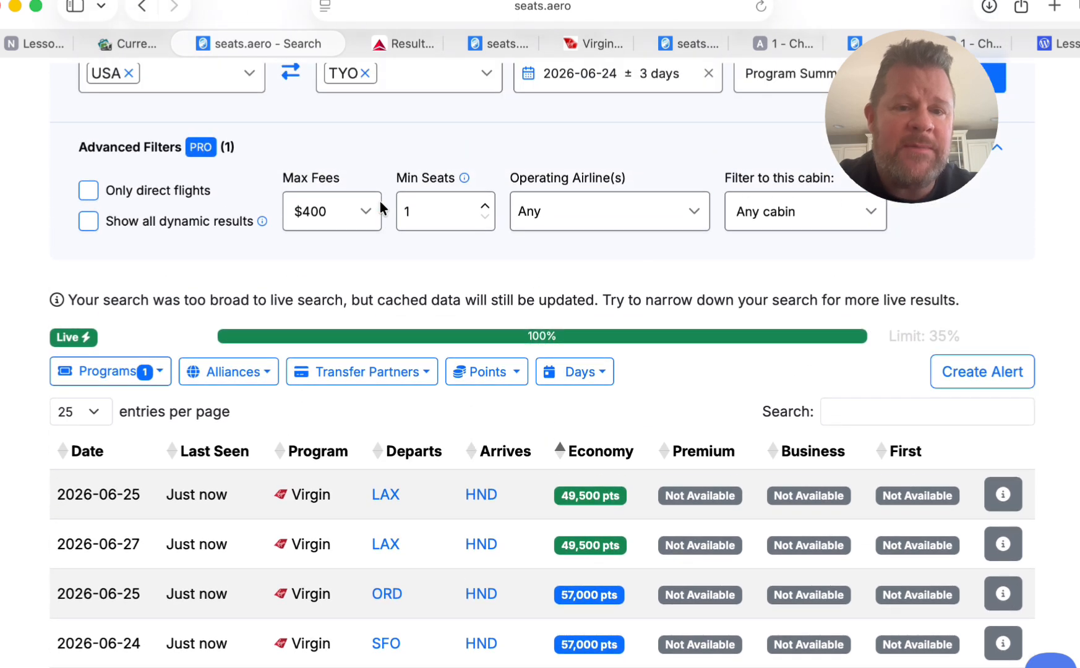
{"action": "scroll", "coordinate": [379, 207], "scroll_direction": "up", "scroll_amount": 1}
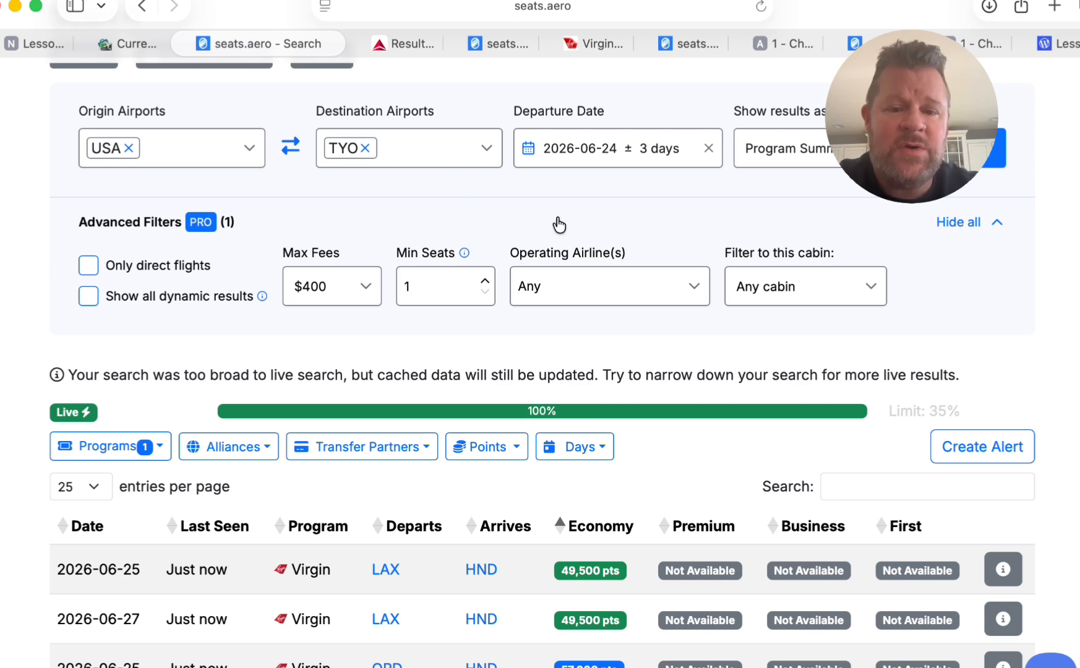
{"action": "scroll", "coordinate": [558, 224], "scroll_direction": "down", "scroll_amount": 10}
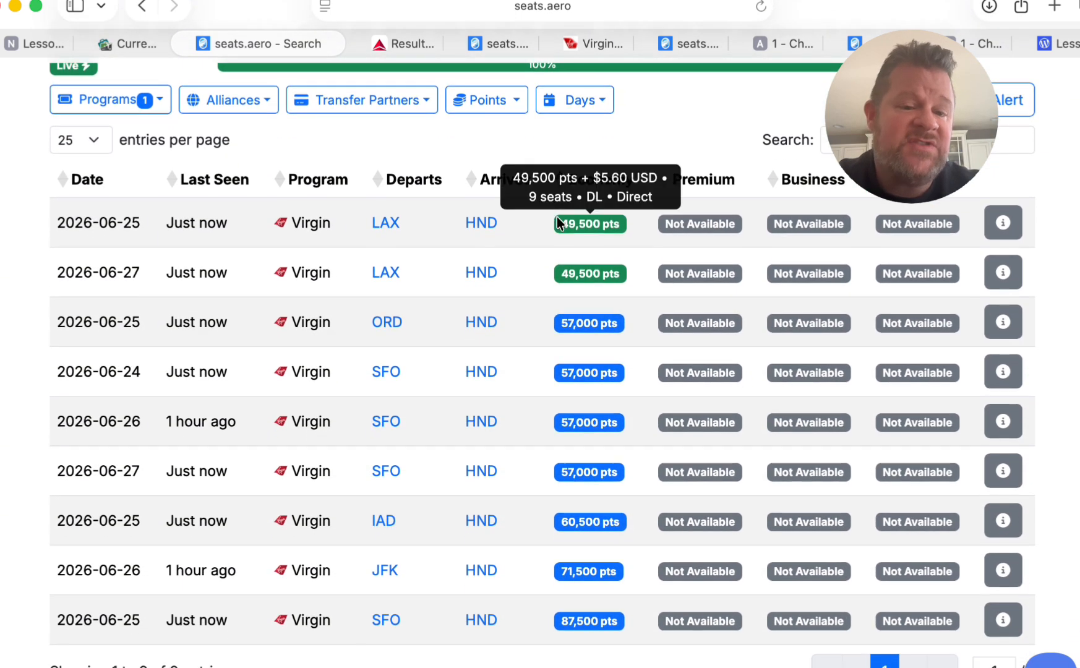
{"action": "scroll", "coordinate": [558, 223], "scroll_direction": "down", "scroll_amount": 1}
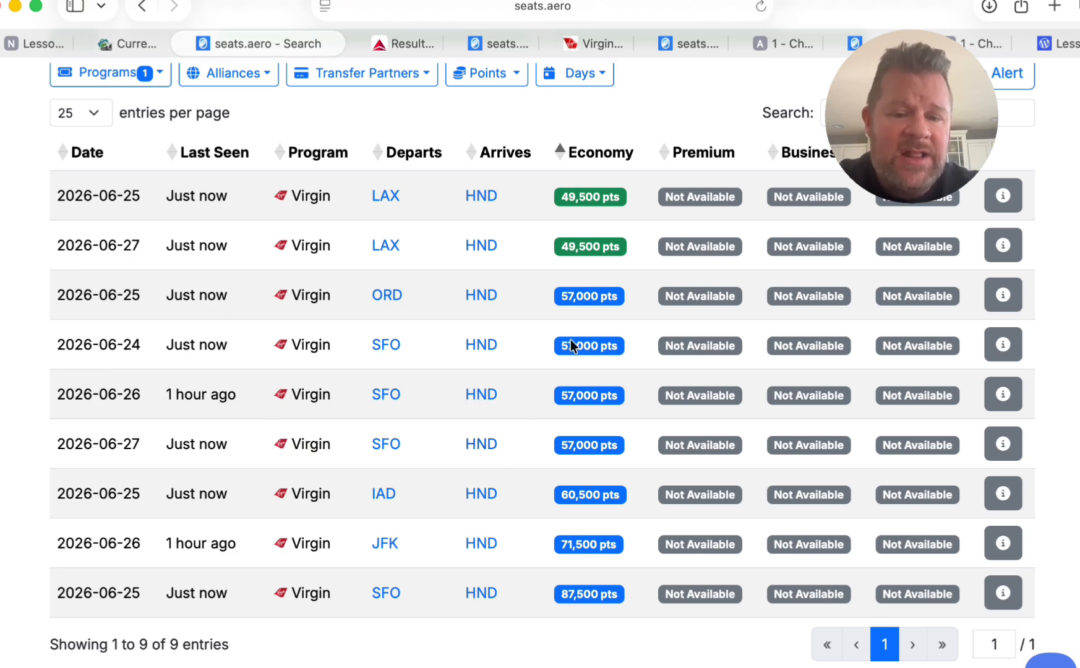
Step: Open the flight details of the 2026-06-27 LAX to HND Virgin award and expand the DL7 segment information
{"action": "mouse_move", "coordinate": [577, 293]}
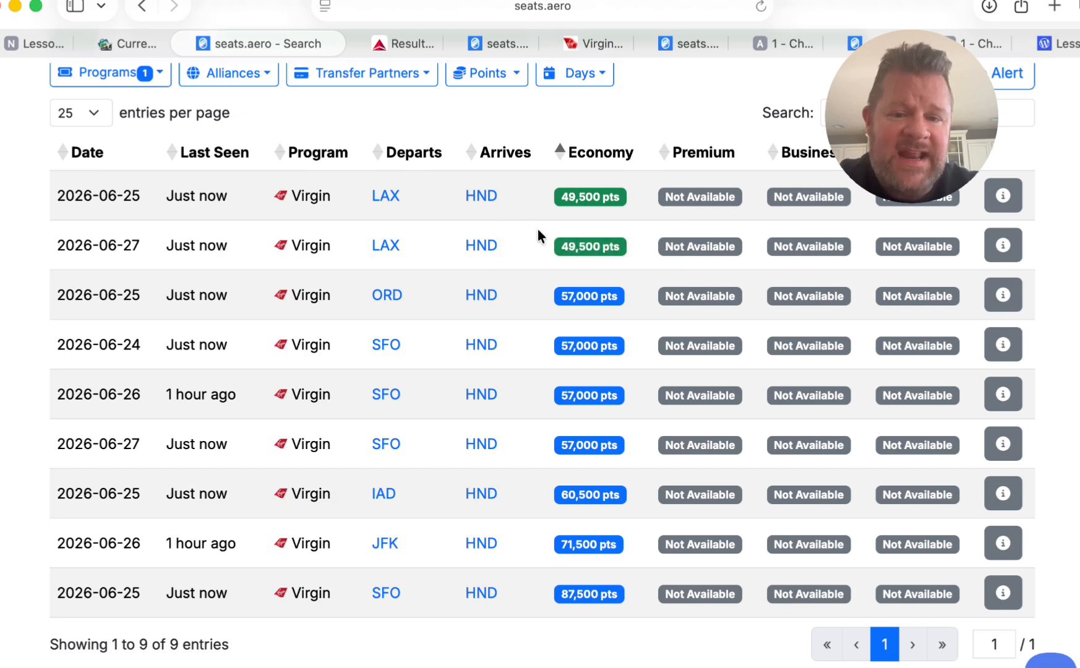
{"action": "mouse_move", "coordinate": [579, 250]}
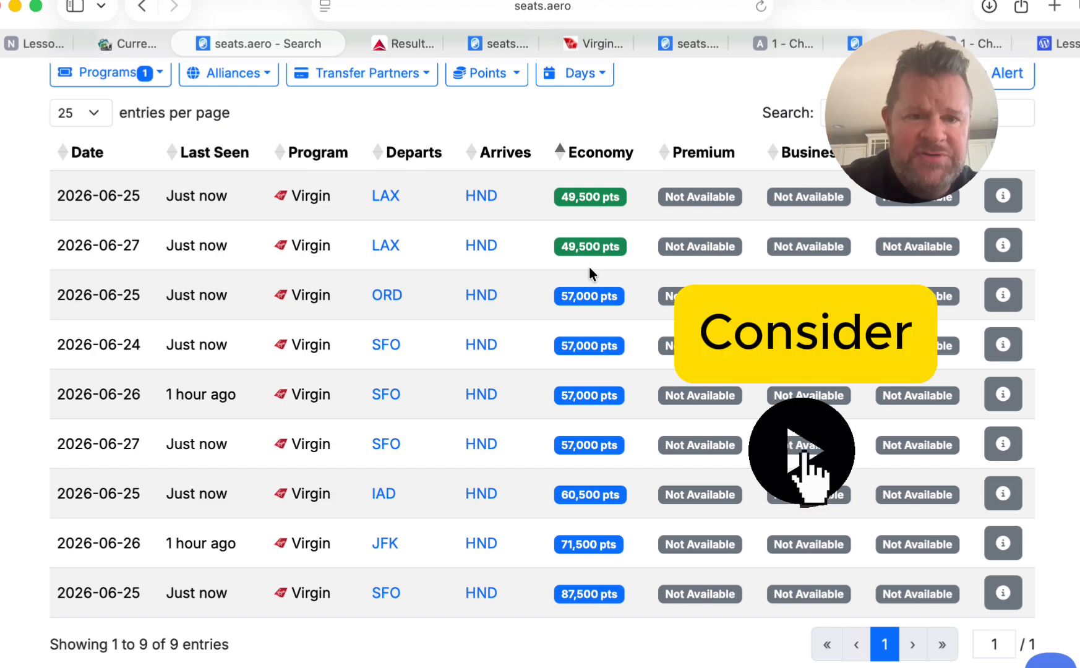
{"action": "mouse_move", "coordinate": [623, 250]}
{"action": "mouse_move", "coordinate": [602, 253]}
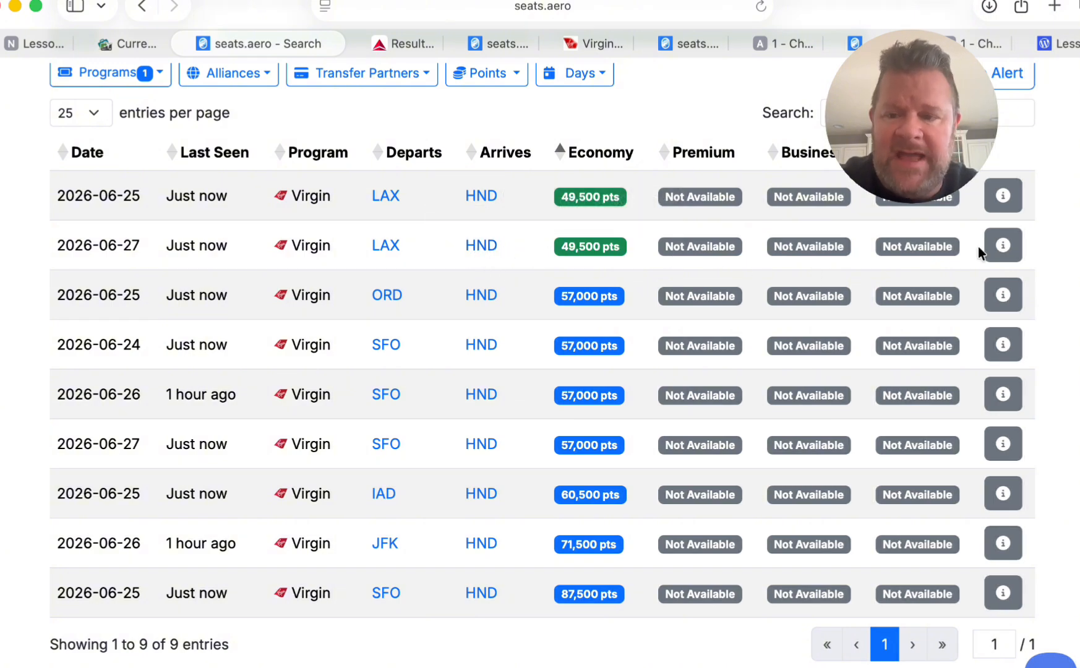
{"action": "left_click", "coordinate": [1003, 246]}
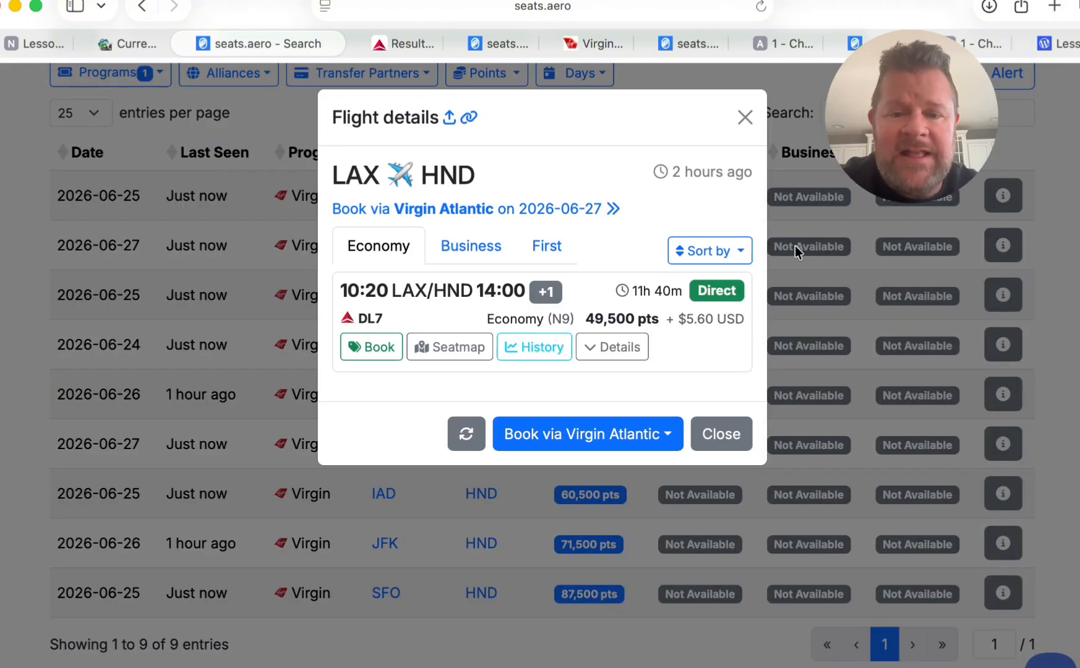
{"action": "left_click", "coordinate": [614, 345]}
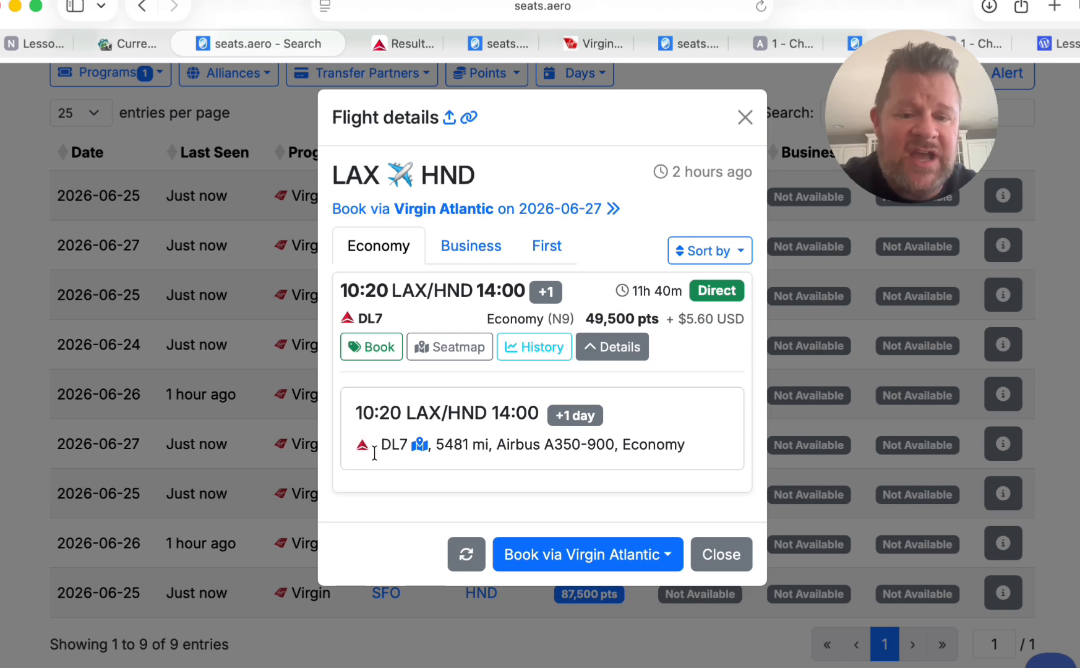
Step: Open the seat map for DL7, examine seat availability from Business through Economy, and return to the flight details
{"action": "left_click", "coordinate": [448, 358]}
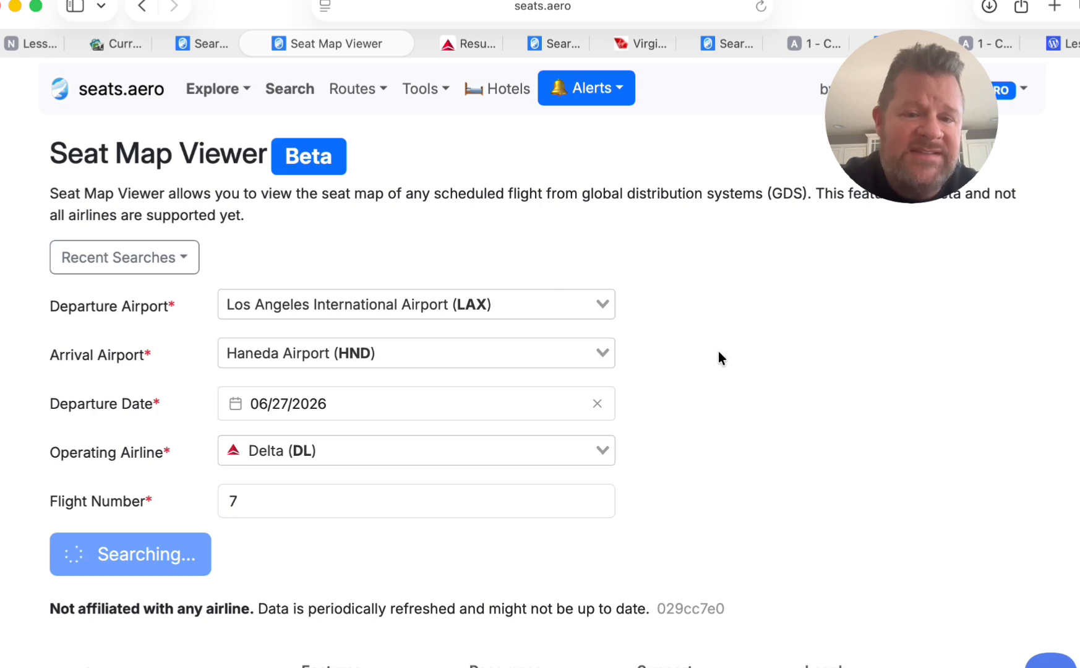
{"action": "scroll", "coordinate": [718, 351], "scroll_direction": "down", "scroll_amount": 3}
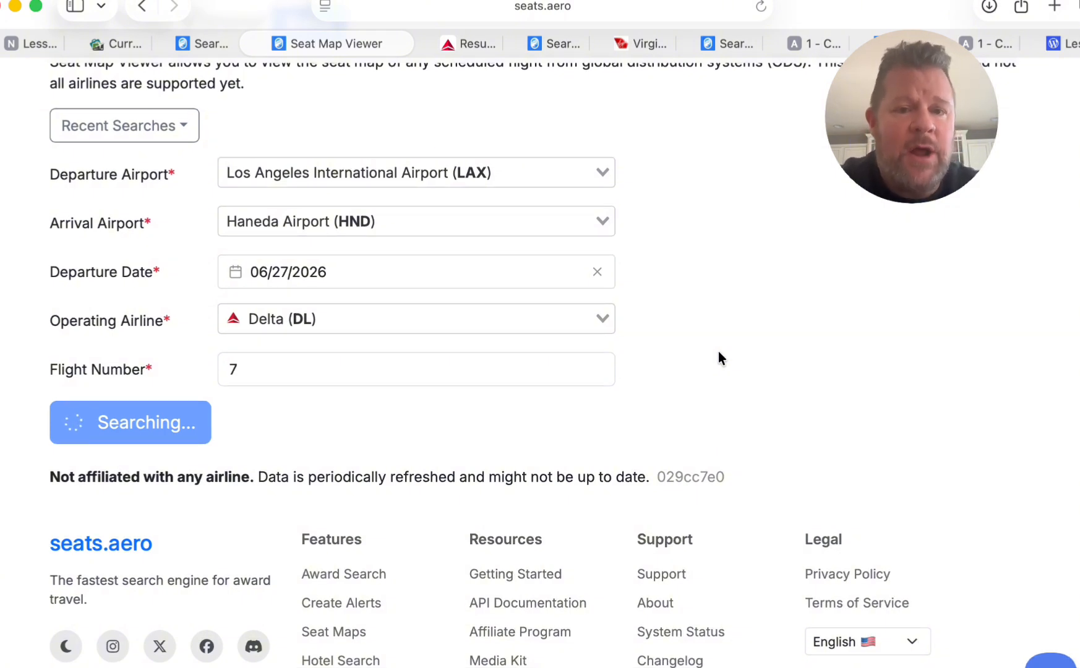
{"action": "scroll", "coordinate": [718, 351], "scroll_direction": "down", "scroll_amount": 5}
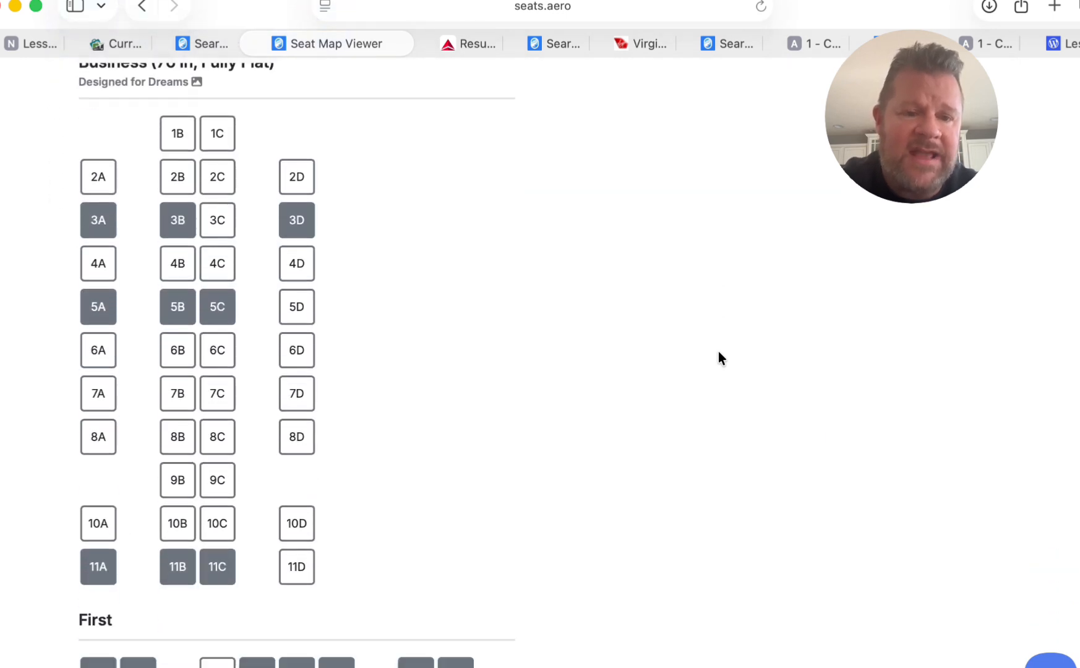
{"action": "scroll", "coordinate": [718, 351], "scroll_direction": "down", "scroll_amount": 10}
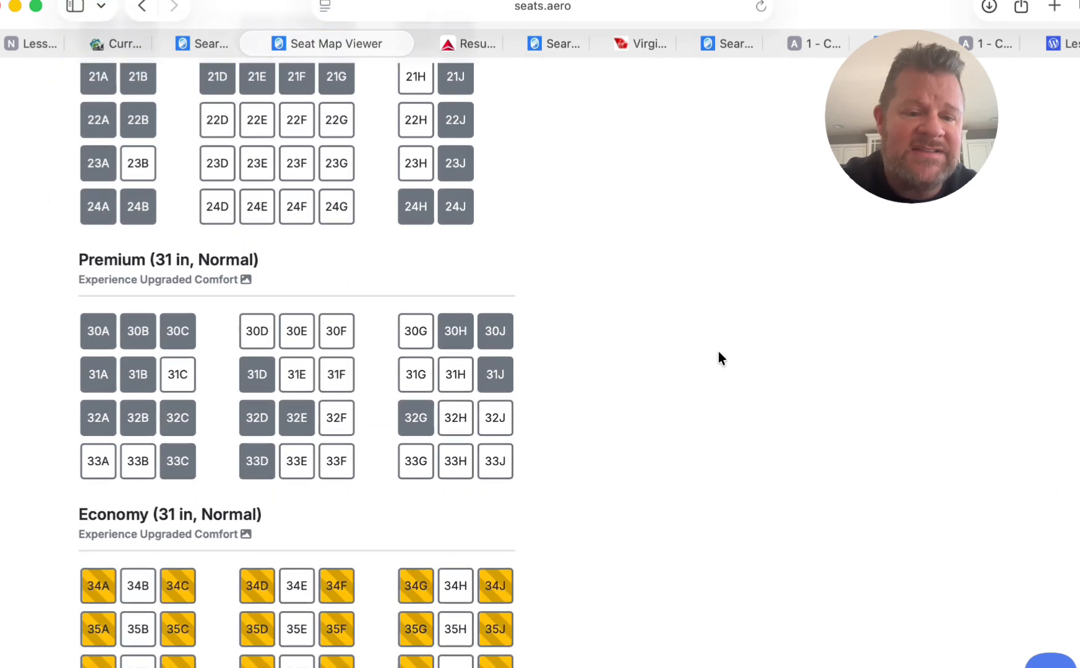
{"action": "scroll", "coordinate": [718, 351], "scroll_direction": "down", "scroll_amount": 8}
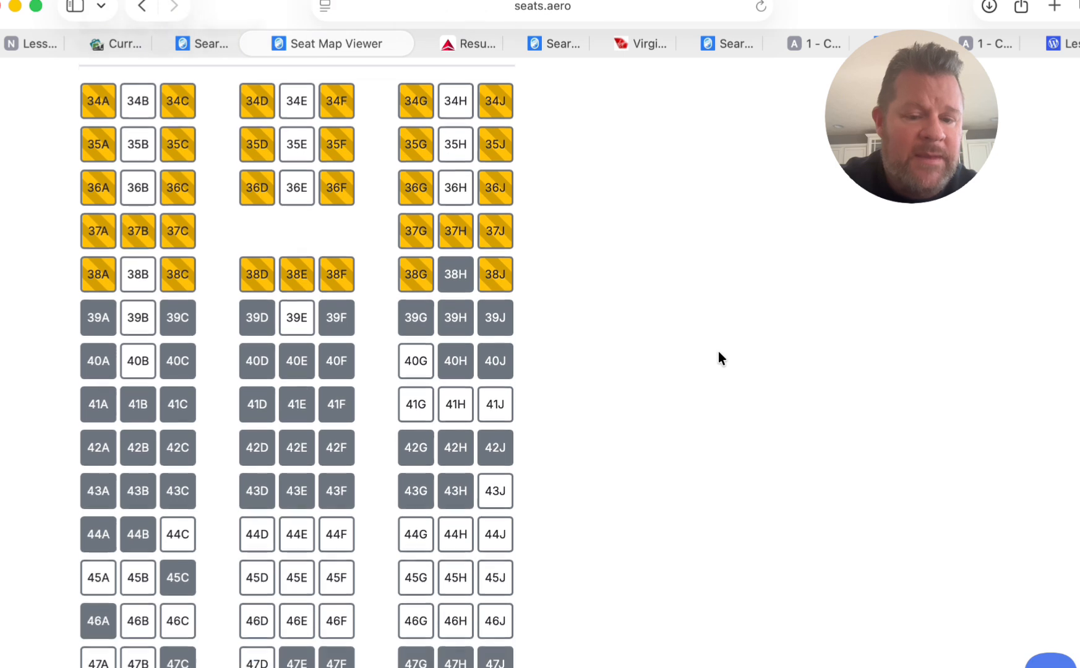
{"action": "scroll", "coordinate": [718, 351], "scroll_direction": "down", "scroll_amount": 3}
{"action": "scroll", "coordinate": [454, 450], "scroll_direction": "down", "scroll_amount": 2}
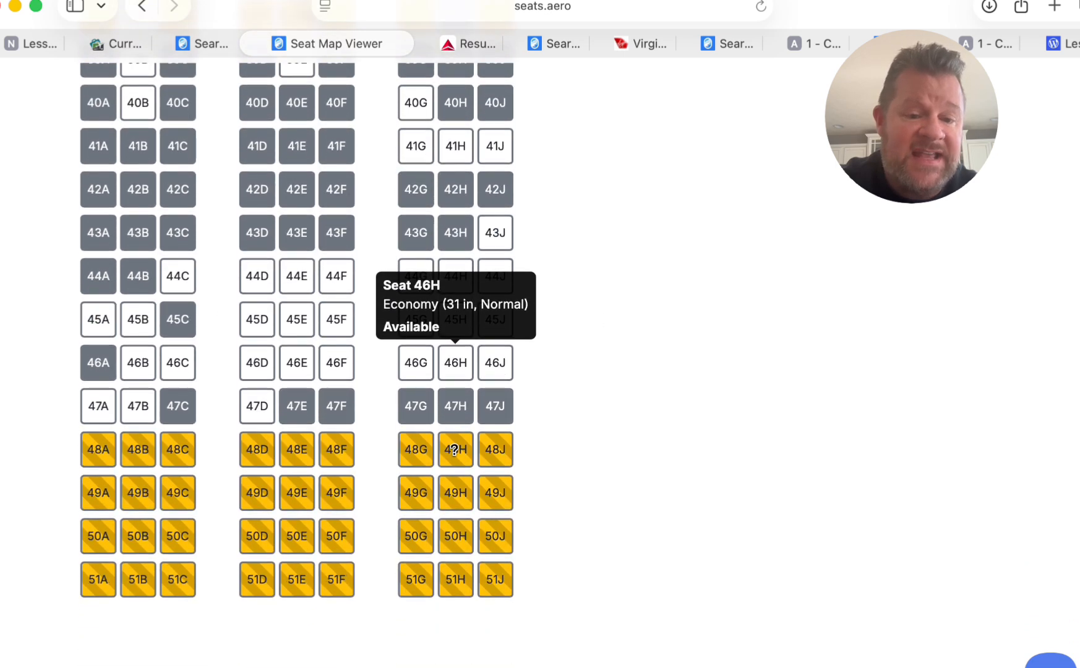
{"action": "scroll", "coordinate": [454, 450], "scroll_direction": "down", "scroll_amount": 1}
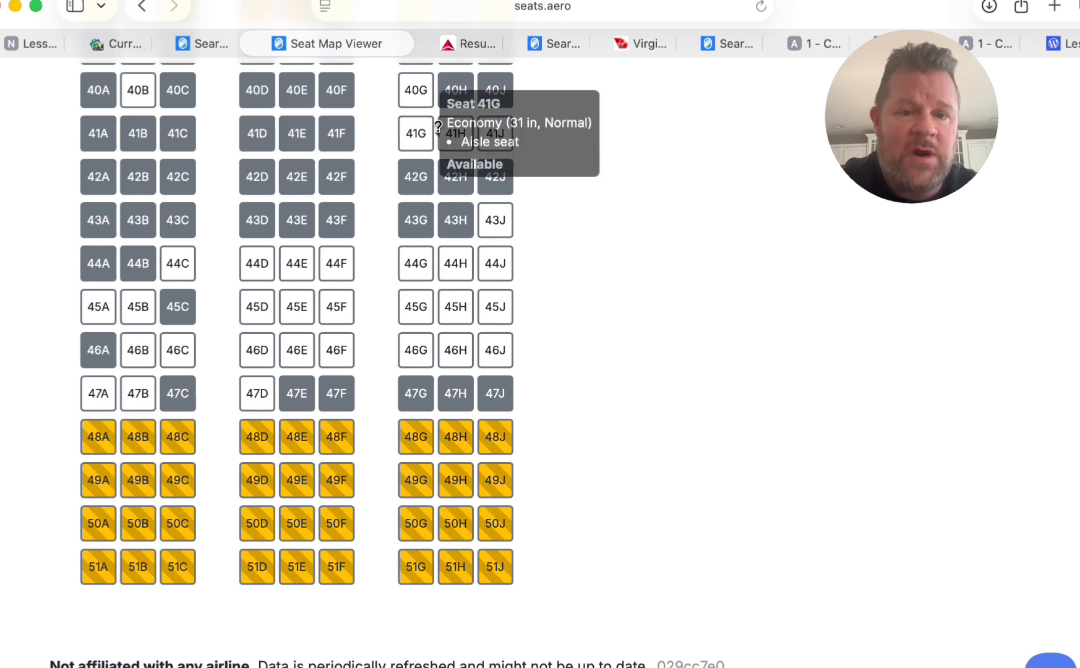
{"action": "left_click", "coordinate": [250, 47]}
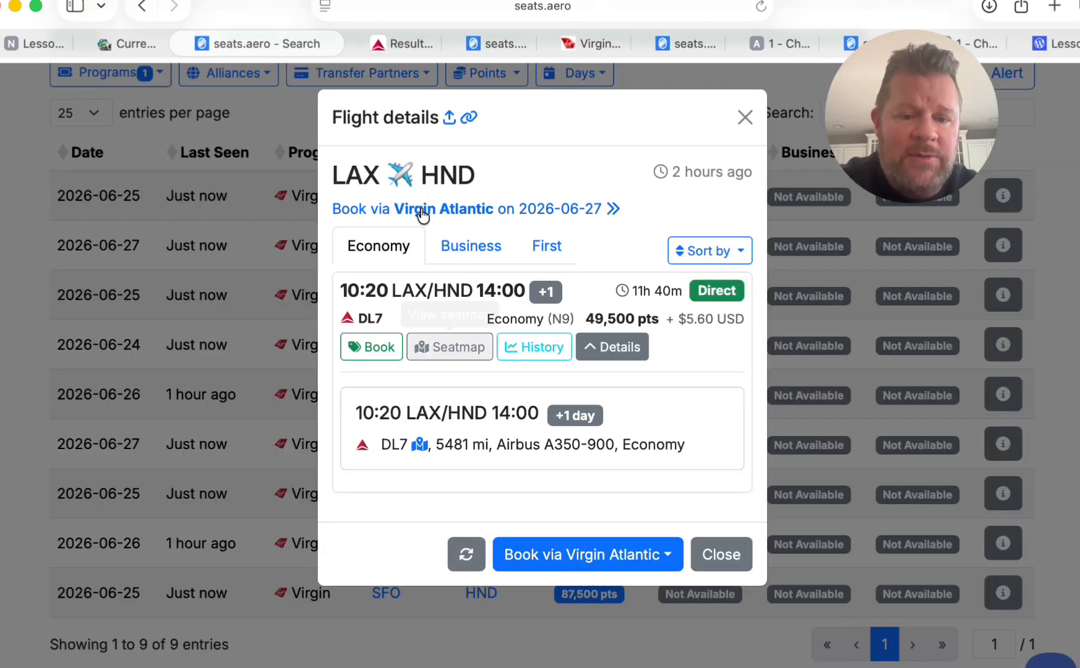
Step: Switch to the Delta LAX to HND results for Jun 27 and check the Delta Main cash fare for DL7
{"action": "left_click", "coordinate": [385, 49]}
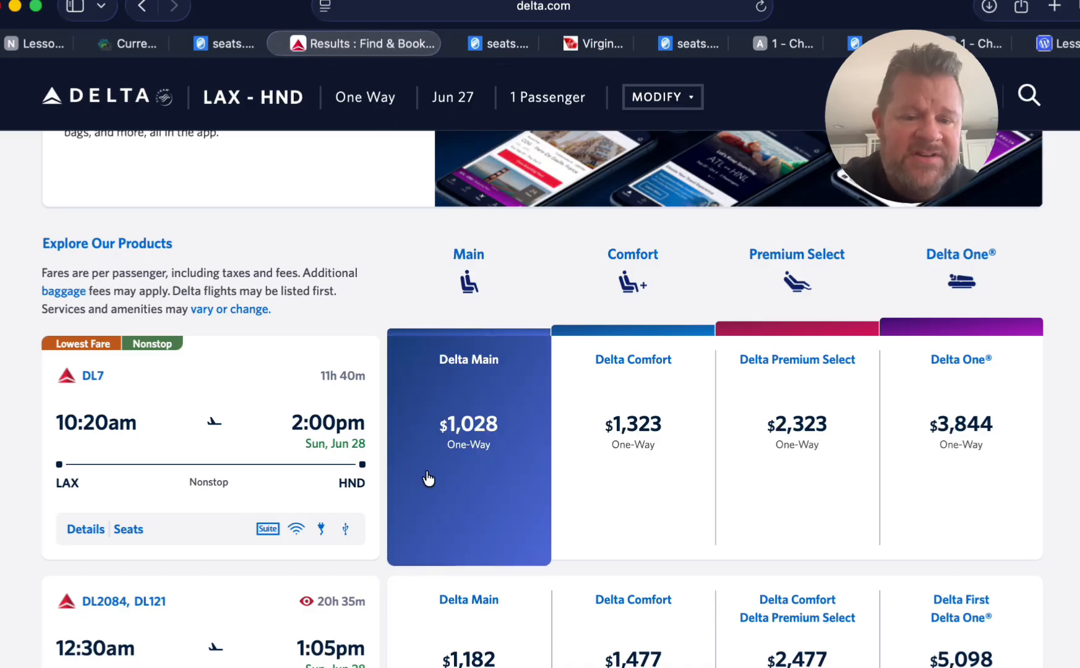
{"action": "scroll", "coordinate": [449, 476], "scroll_direction": "down", "scroll_amount": 3}
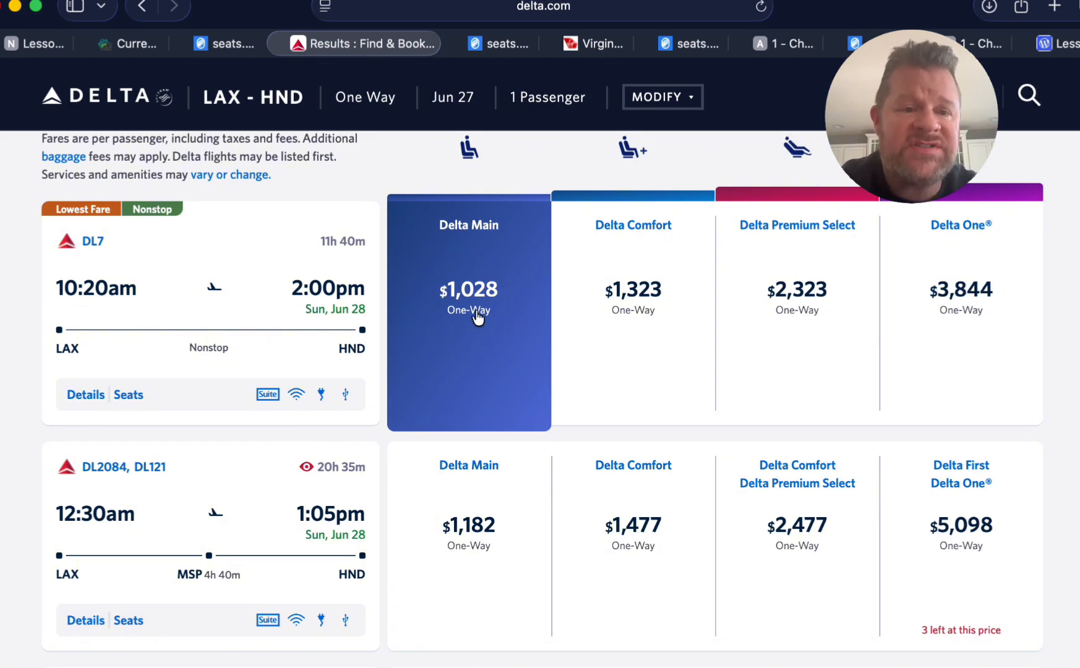
{"action": "left_click", "coordinate": [33, 41]}
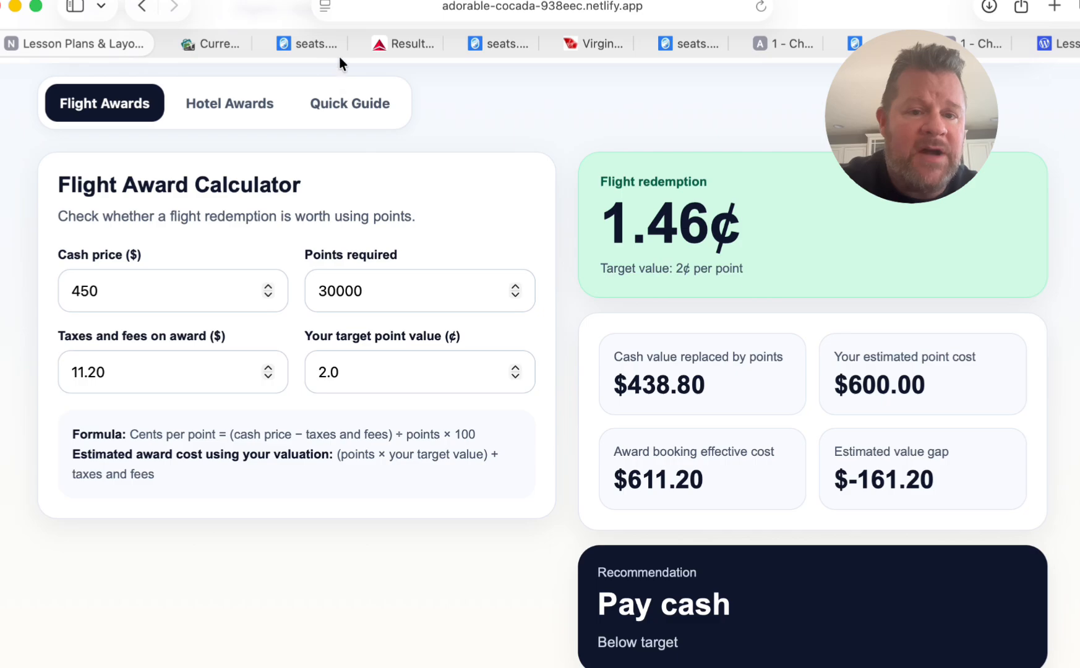
{"action": "left_click", "coordinate": [397, 46]}
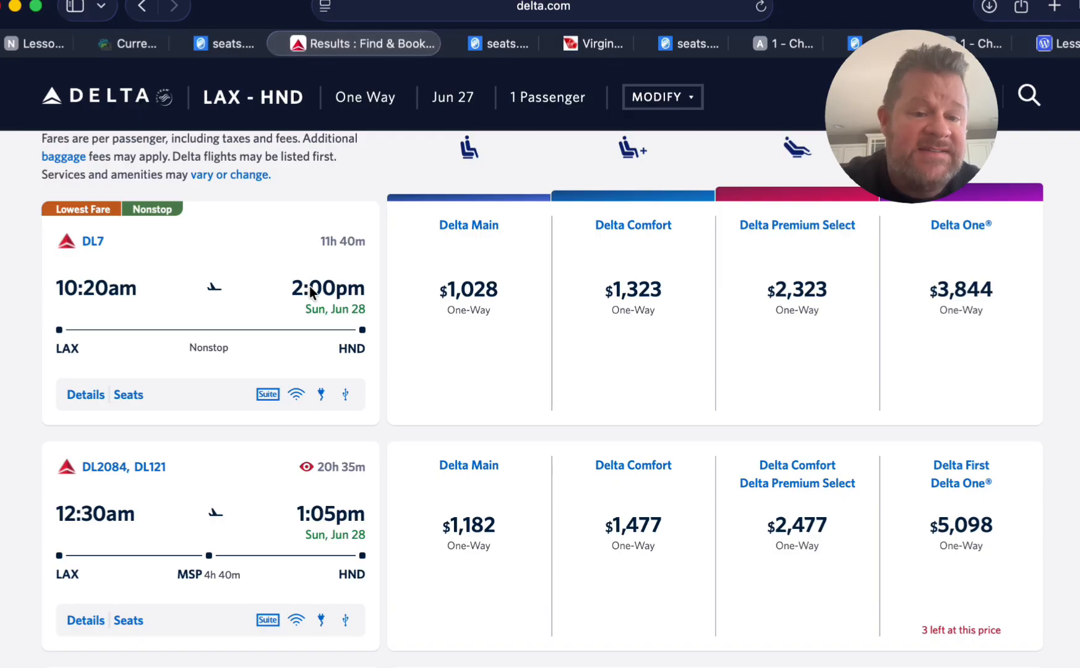
Step: Switch to the Flight Award Calculator and set the cash price to 1028 dollars
{"action": "left_click", "coordinate": [40, 45]}
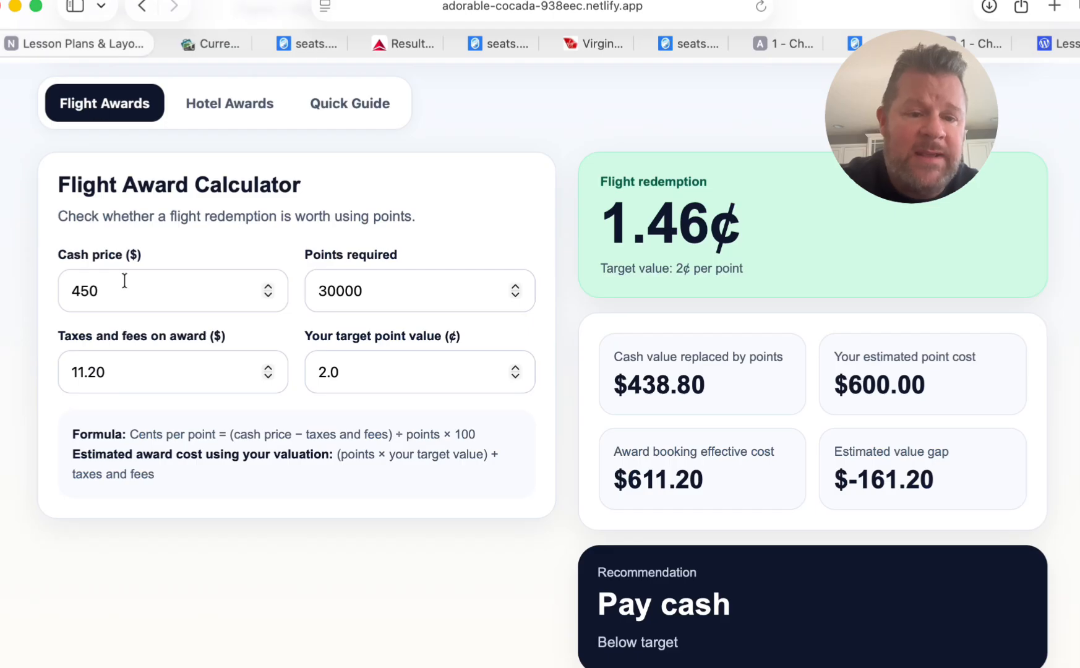
{"action": "left_click", "coordinate": [99, 291]}
{"action": "key", "text": "BackSpace"}
{"action": "key", "text": "BackSpace"}
{"action": "key", "text": "BackSpace"}
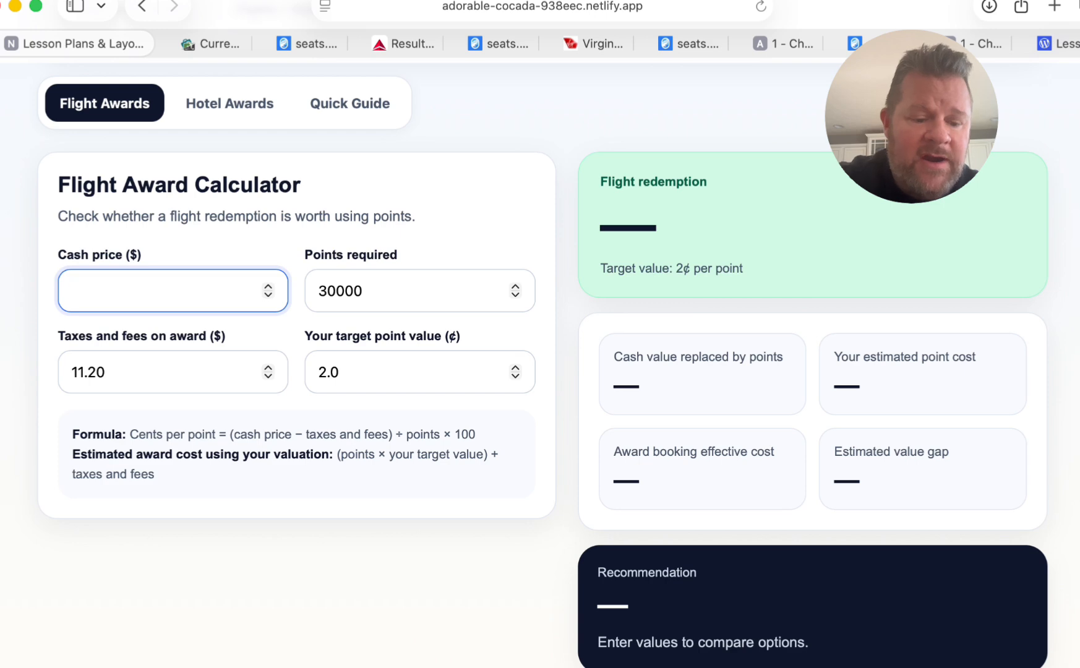
{"action": "type", "text": "1028"}
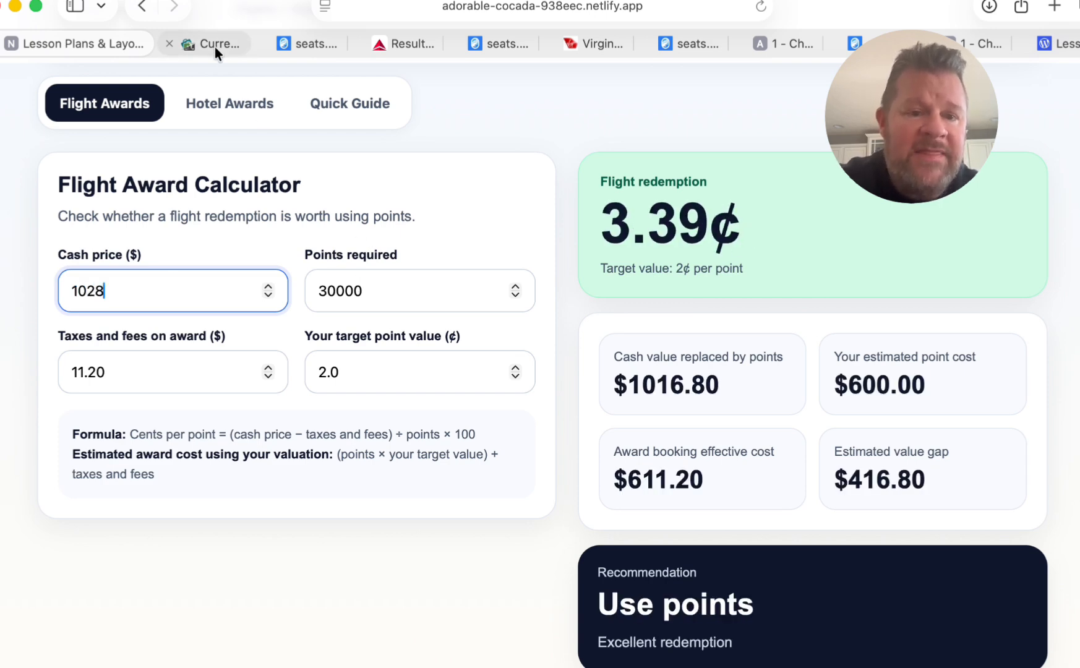
Step: Check the points and fees in the seats.aero flight details, close them, and return to the Flight Award Calculator
{"action": "left_click", "coordinate": [291, 45]}
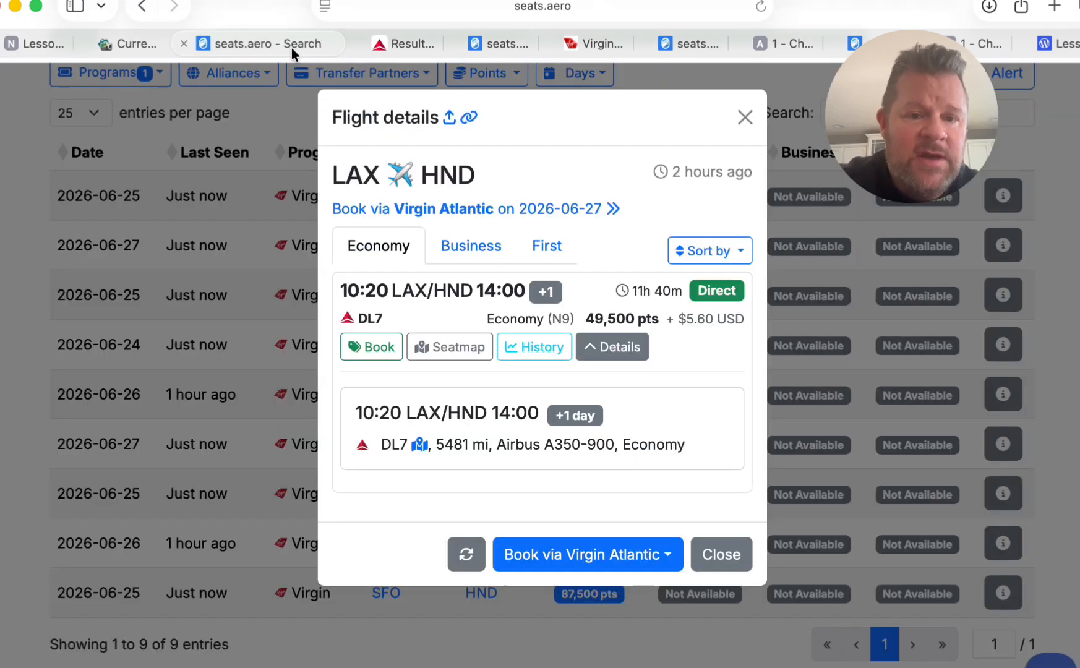
{"action": "left_click", "coordinate": [746, 120]}
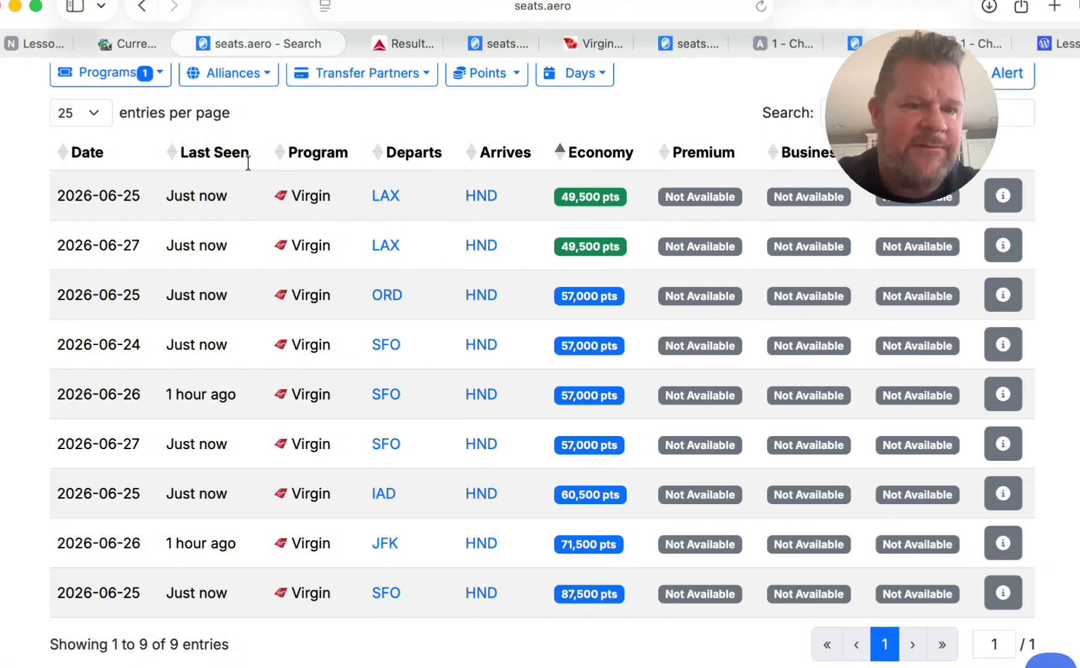
{"action": "left_click", "coordinate": [28, 44]}
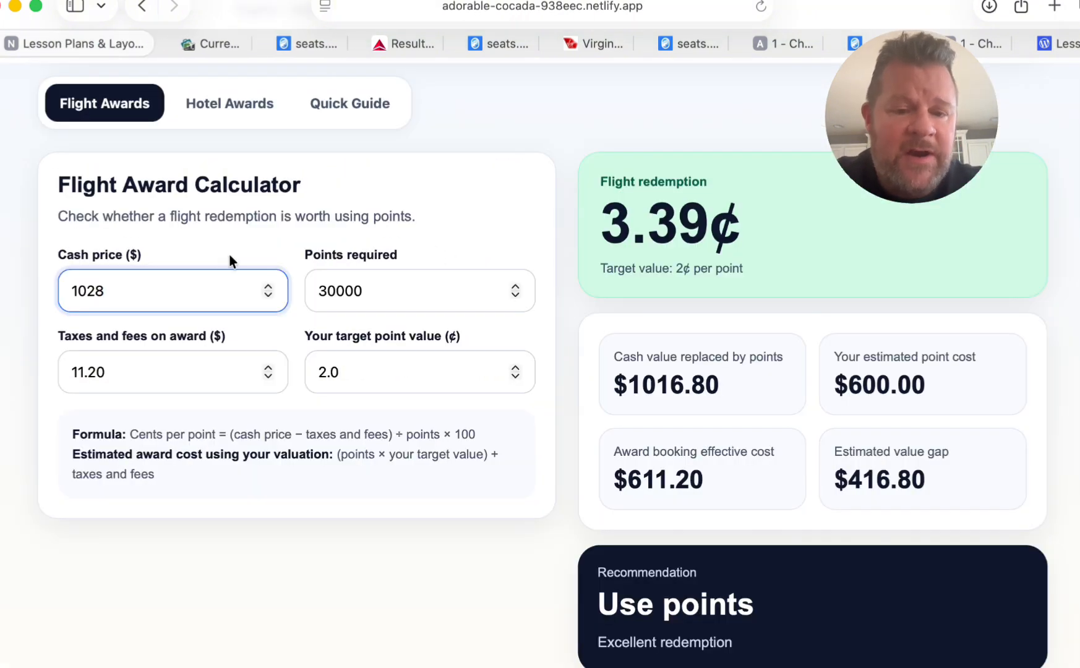
Step: Set the points required to 35000 in the Flight Award Calculator
{"action": "left_click", "coordinate": [336, 291]}
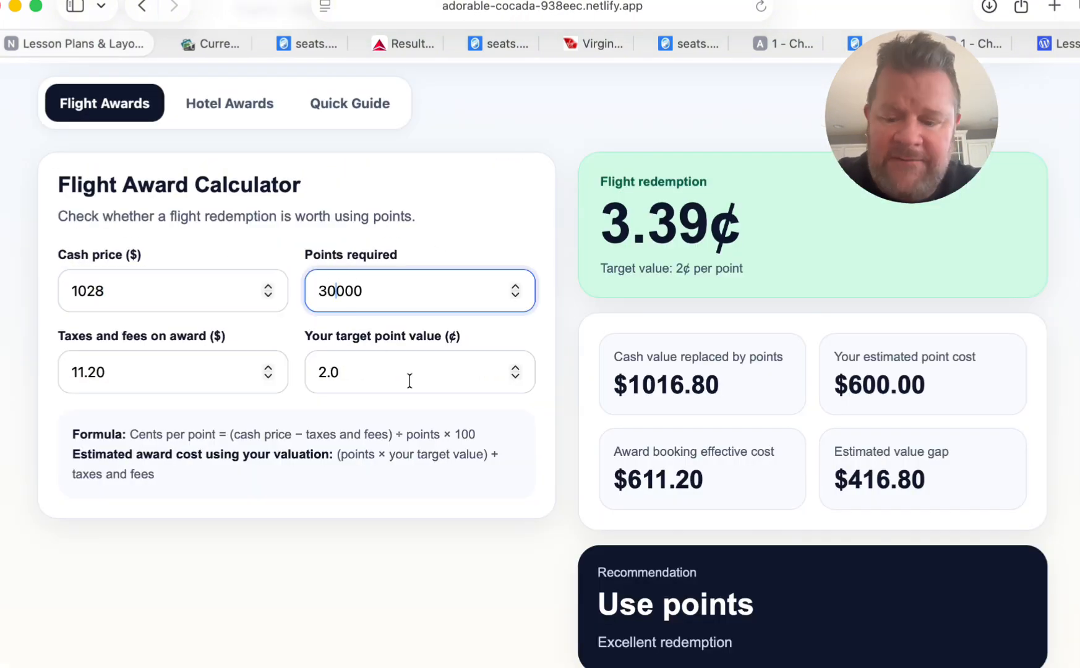
{"action": "key", "text": "BackSpace"}
{"action": "type", "text": "5"}
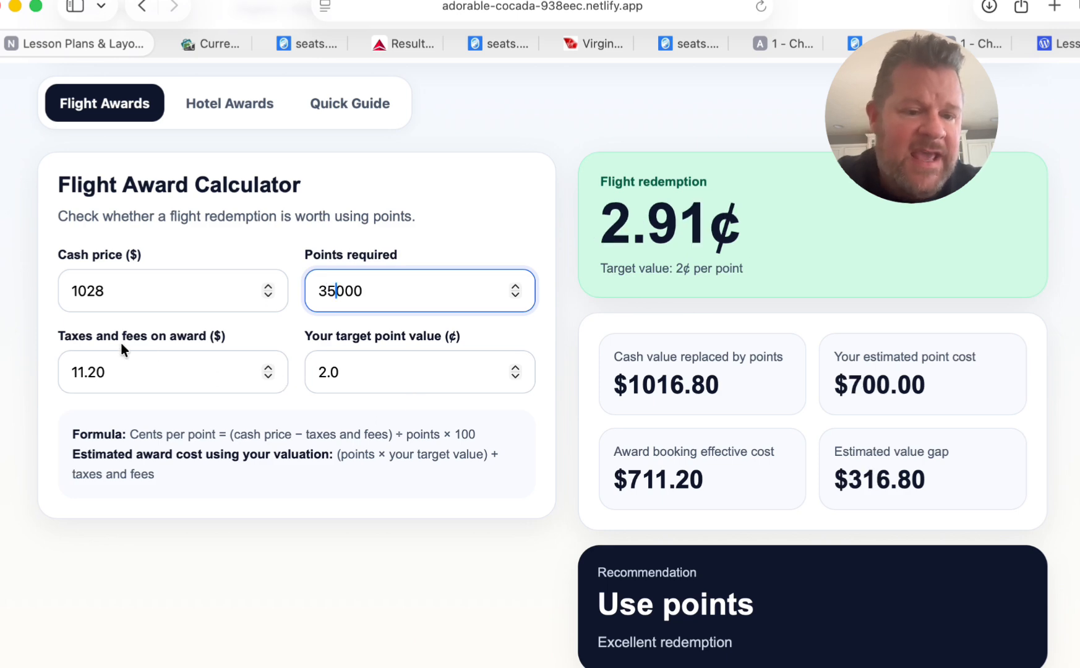
Step: Check the taxes and fees on the Jun 27 LAX to HND economy award in seats.aero and return to the calculator
{"action": "left_click", "coordinate": [388, 47]}
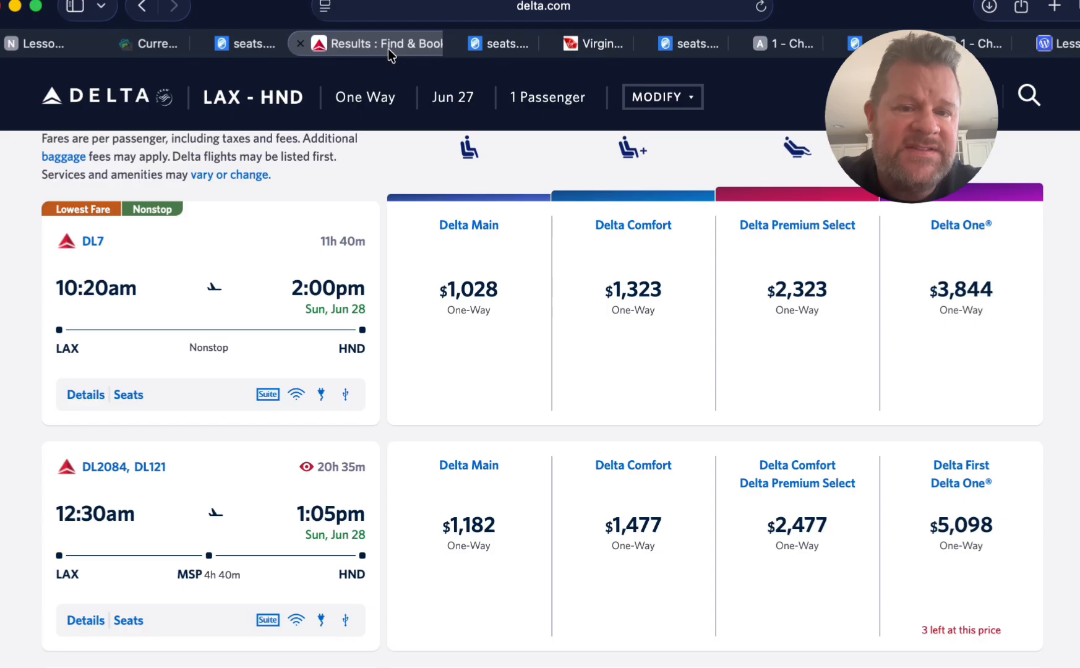
{"action": "left_click", "coordinate": [220, 36]}
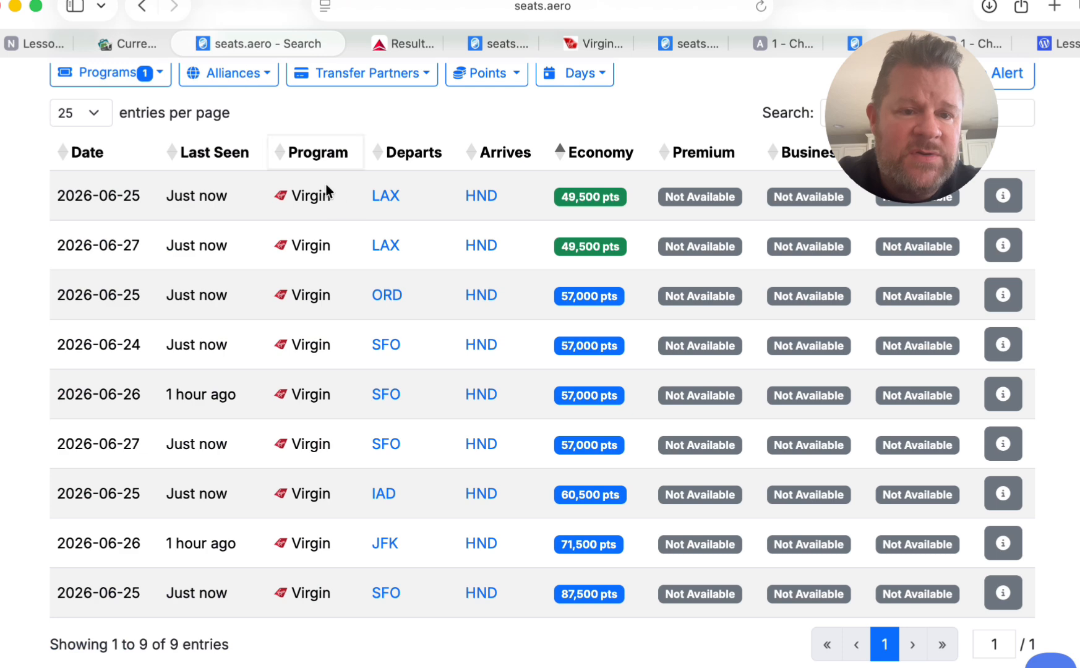
{"action": "mouse_move", "coordinate": [616, 248]}
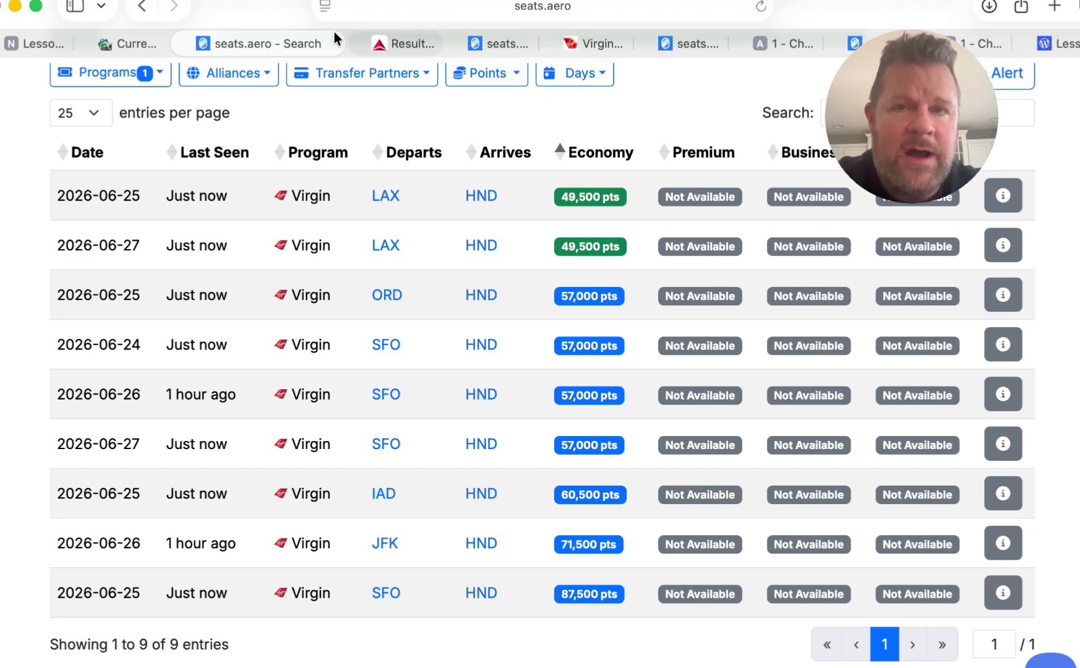
{"action": "left_click", "coordinate": [27, 42]}
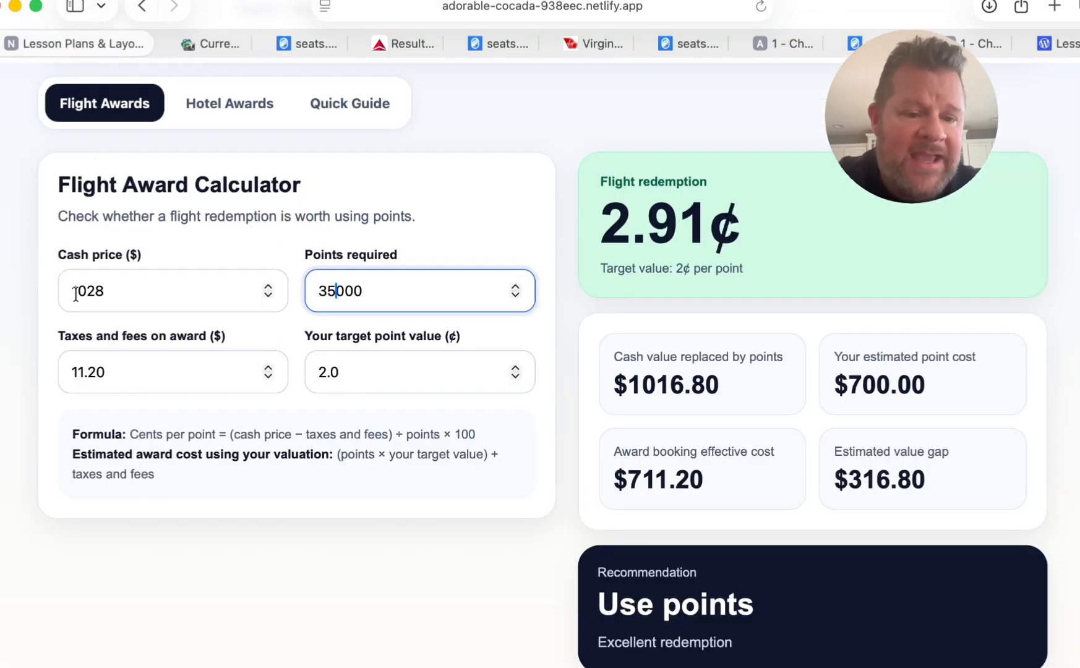
Step: Set the taxes and fees on the award to 5.6 dollars
{"action": "left_click", "coordinate": [109, 372]}
{"action": "key", "text": "BackSpace"}
{"action": "key", "text": "BackSpace"}
{"action": "key", "text": "BackSpace"}
{"action": "key", "text": "BackSpace"}
{"action": "key", "text": "BackSpace"}
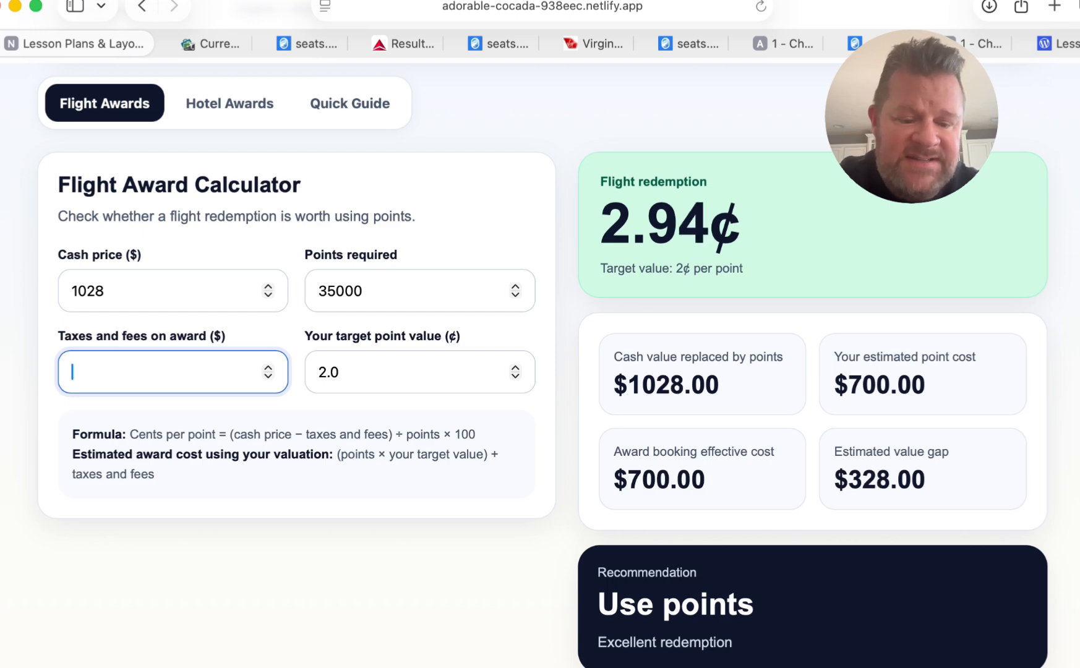
{"action": "type", "text": "5.6"}
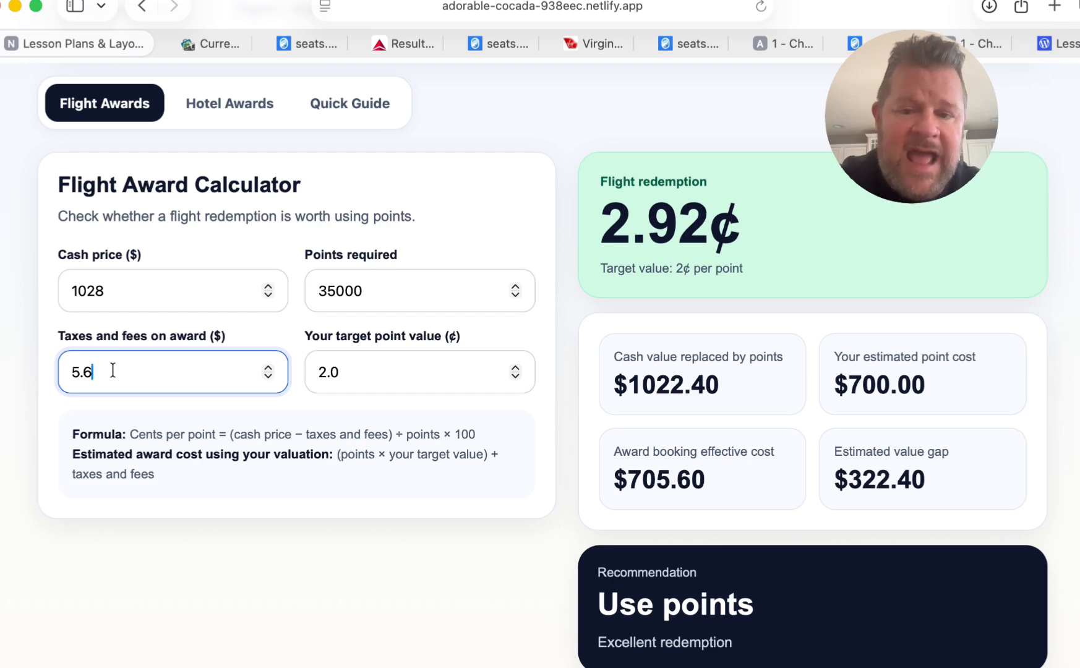
{"action": "left_click", "coordinate": [819, 189]}
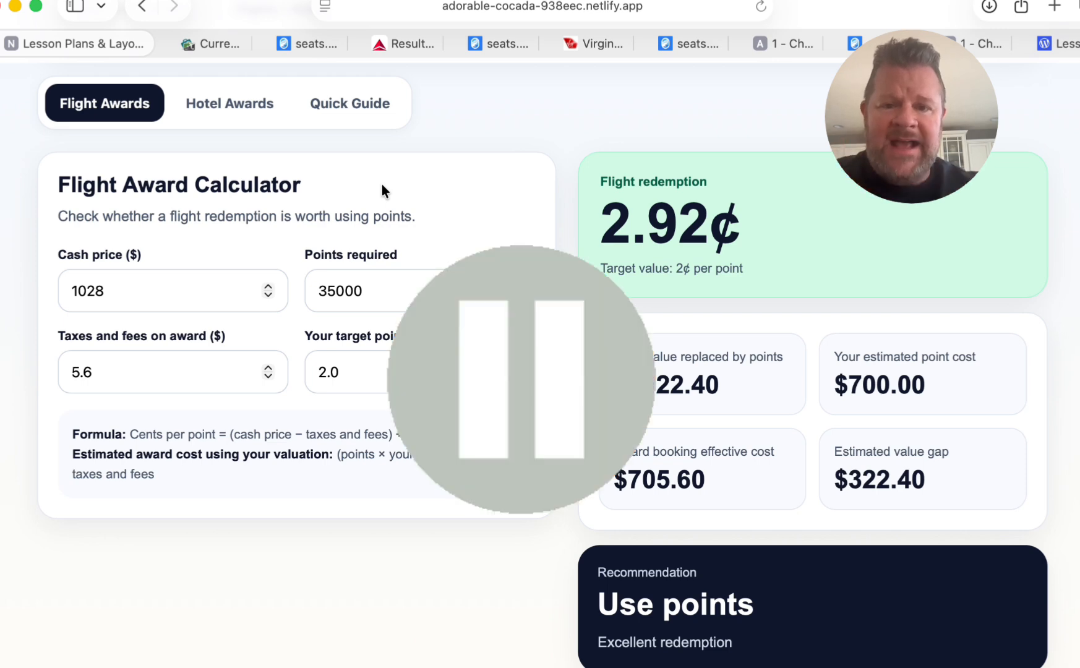
Step: Switch to the seats.aero USA to London results and check the points and fees for the Jun 22 JFK to LHR economy award
{"action": "left_click", "coordinate": [490, 41]}
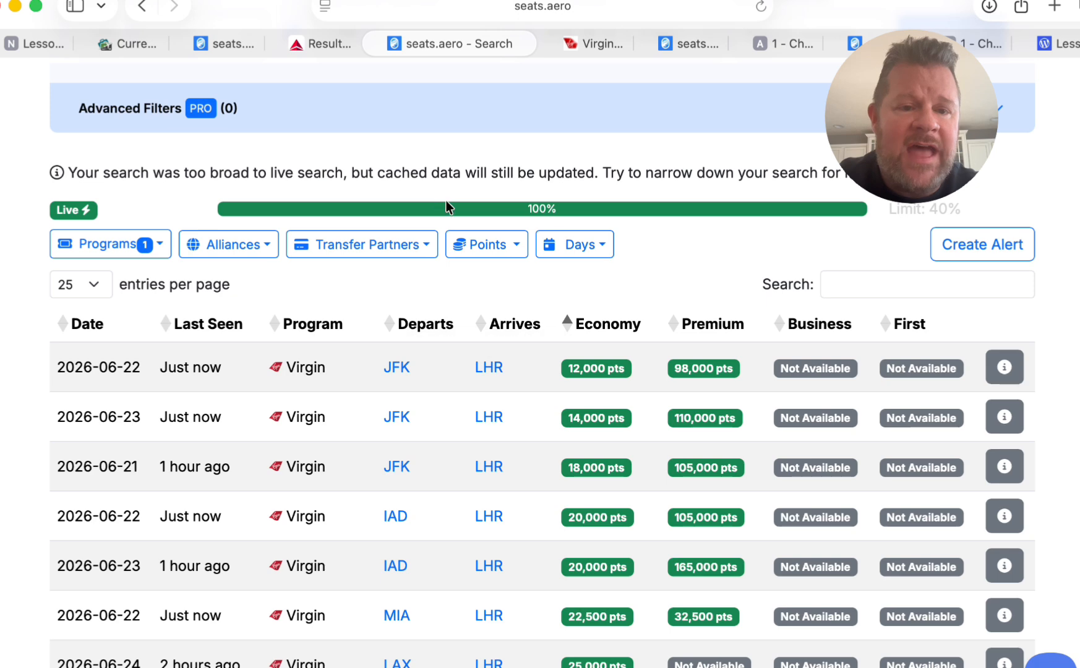
{"action": "scroll", "coordinate": [457, 220], "scroll_direction": "up", "scroll_amount": 4}
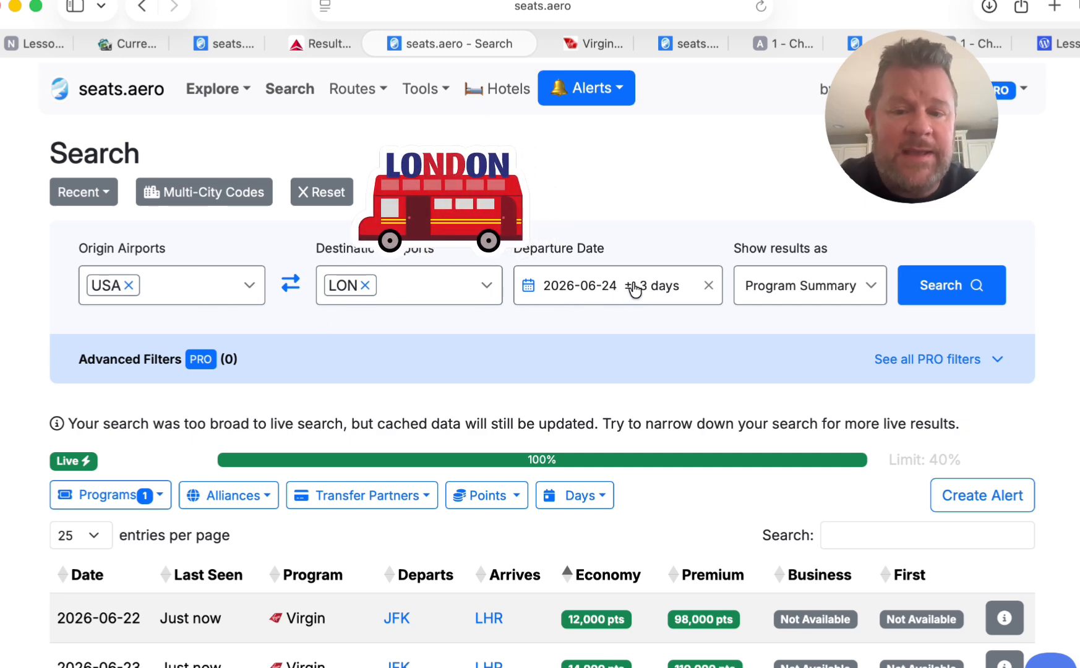
{"action": "scroll", "coordinate": [686, 308], "scroll_direction": "down", "scroll_amount": 5}
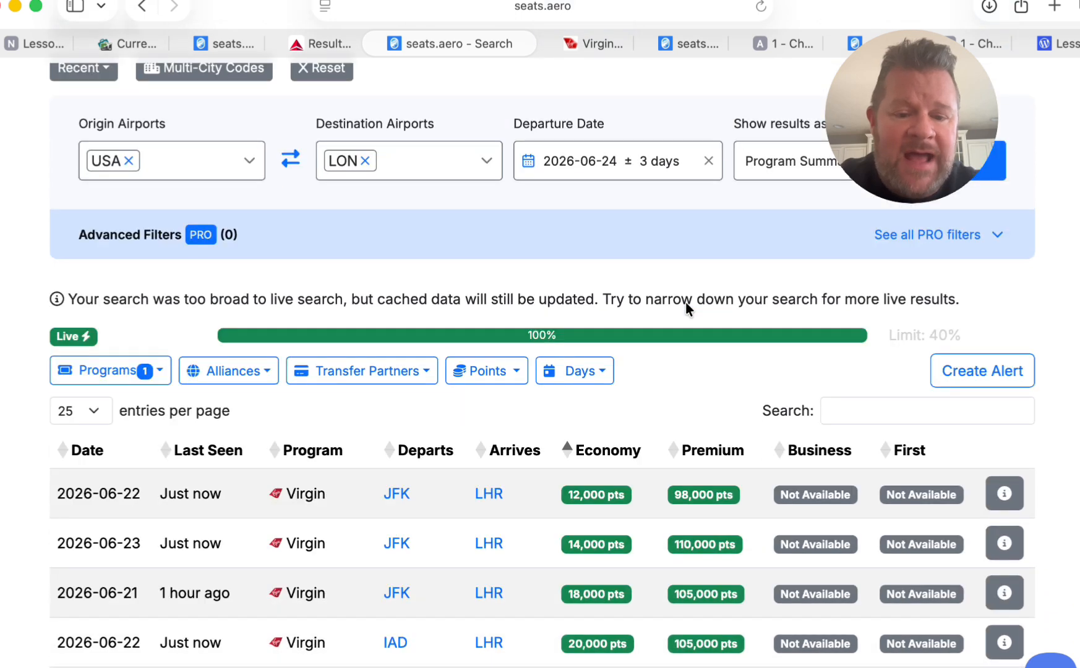
{"action": "scroll", "coordinate": [686, 308], "scroll_direction": "down", "scroll_amount": 3}
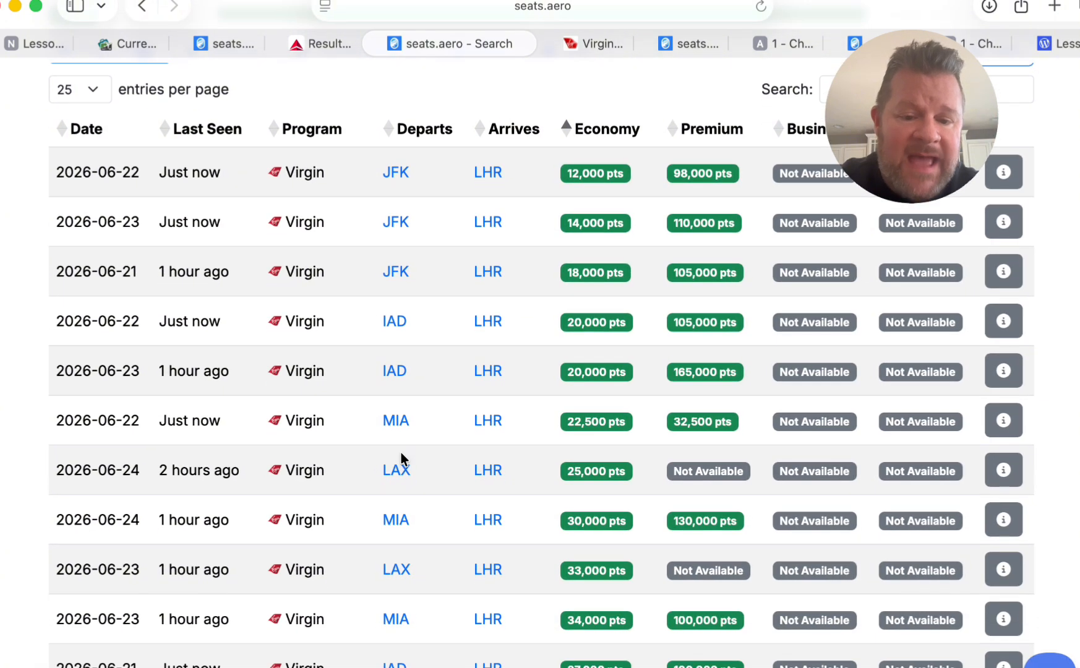
{"action": "scroll", "coordinate": [401, 461], "scroll_direction": "down", "scroll_amount": 3}
{"action": "scroll", "coordinate": [401, 456], "scroll_direction": "up", "scroll_amount": 2}
{"action": "scroll", "coordinate": [401, 452], "scroll_direction": "up", "scroll_amount": 3}
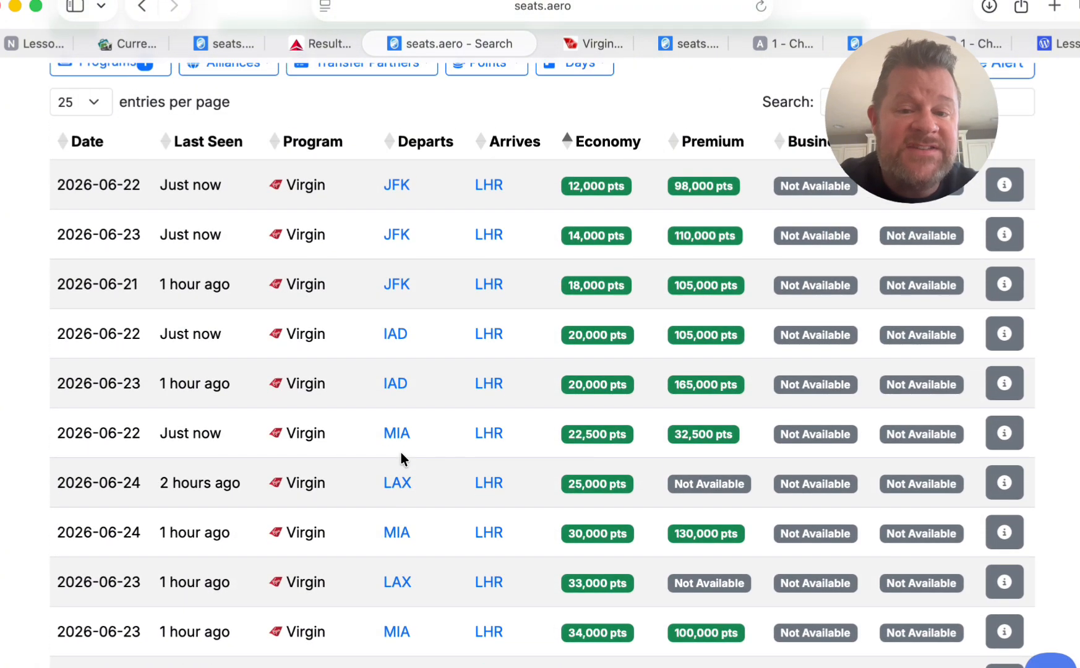
{"action": "mouse_move", "coordinate": [592, 248]}
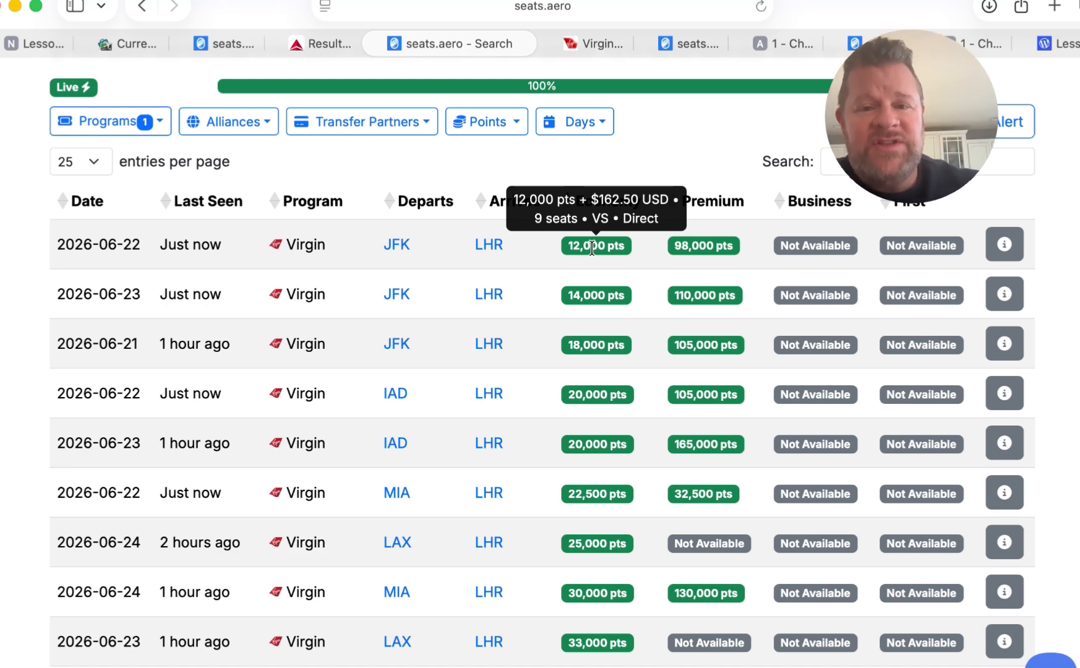
Step: Switch to the Virgin Atlantic New York to London Heathrow results for 22 Jun and check the VS48 economy cash fares
{"action": "left_click", "coordinate": [596, 43]}
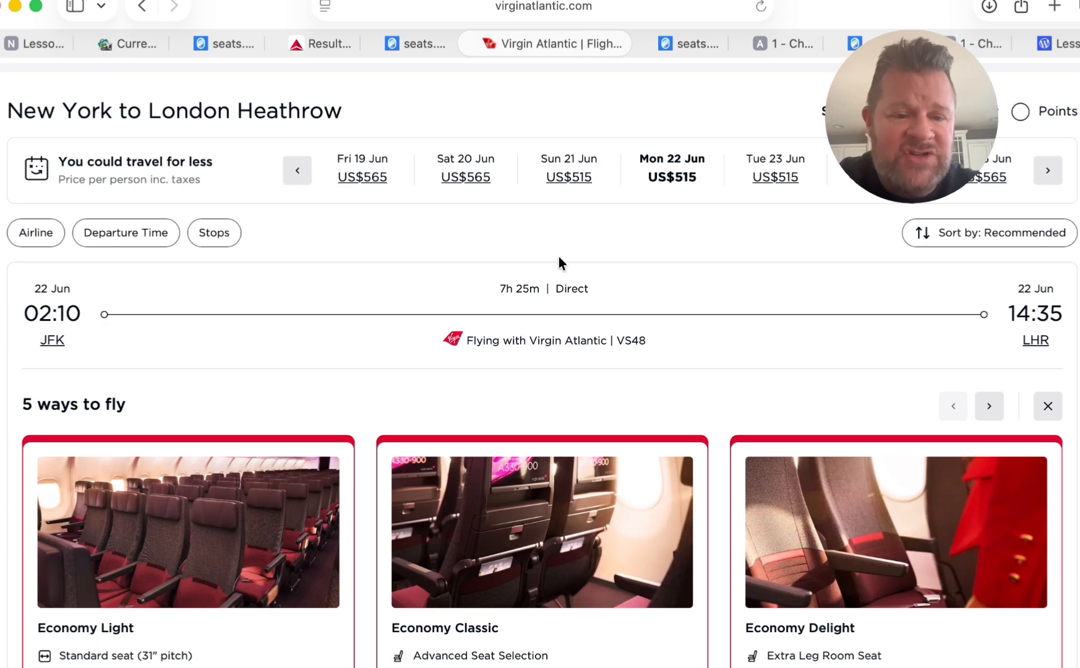
{"action": "scroll", "coordinate": [509, 376], "scroll_direction": "down", "scroll_amount": 6}
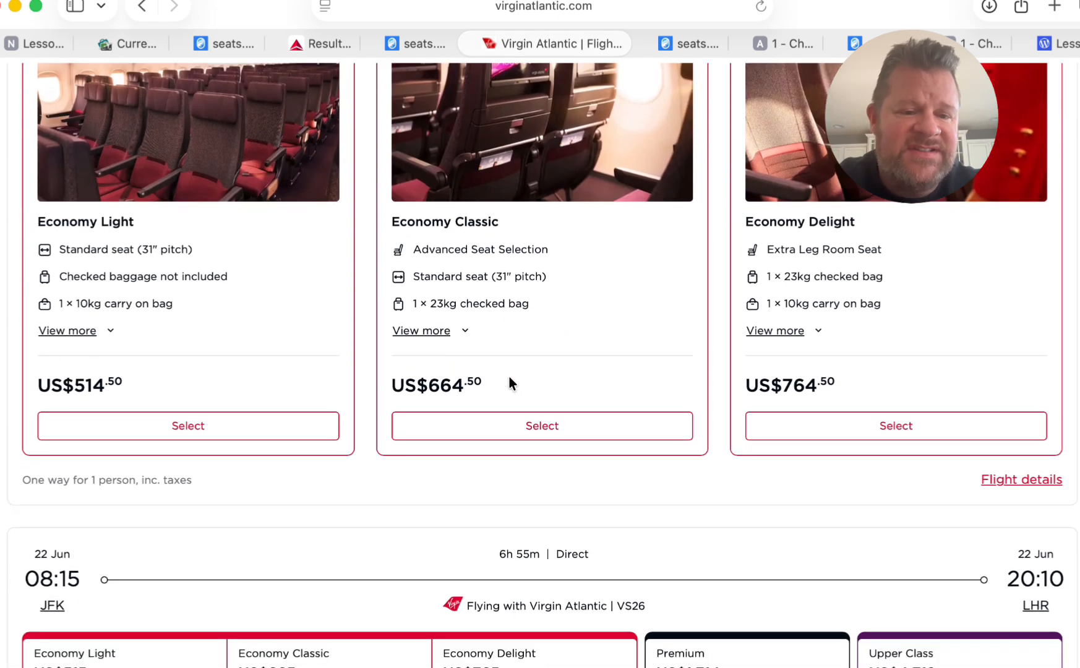
{"action": "scroll", "coordinate": [509, 376], "scroll_direction": "up", "scroll_amount": 3}
{"action": "scroll", "coordinate": [511, 383], "scroll_direction": "up", "scroll_amount": 2}
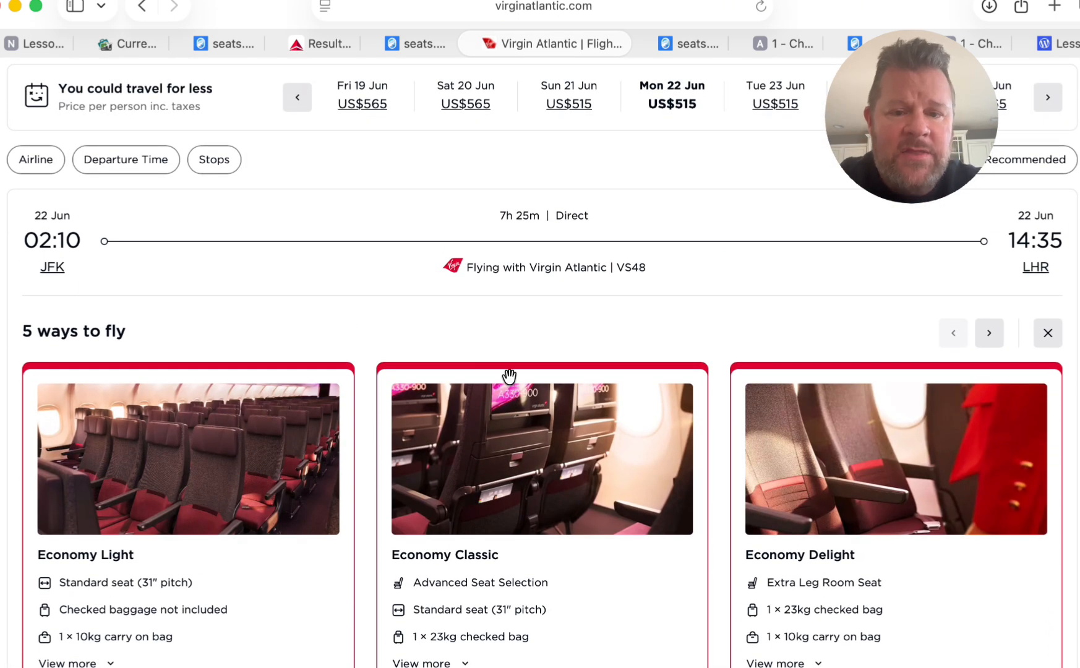
{"action": "scroll", "coordinate": [509, 376], "scroll_direction": "down", "scroll_amount": 1}
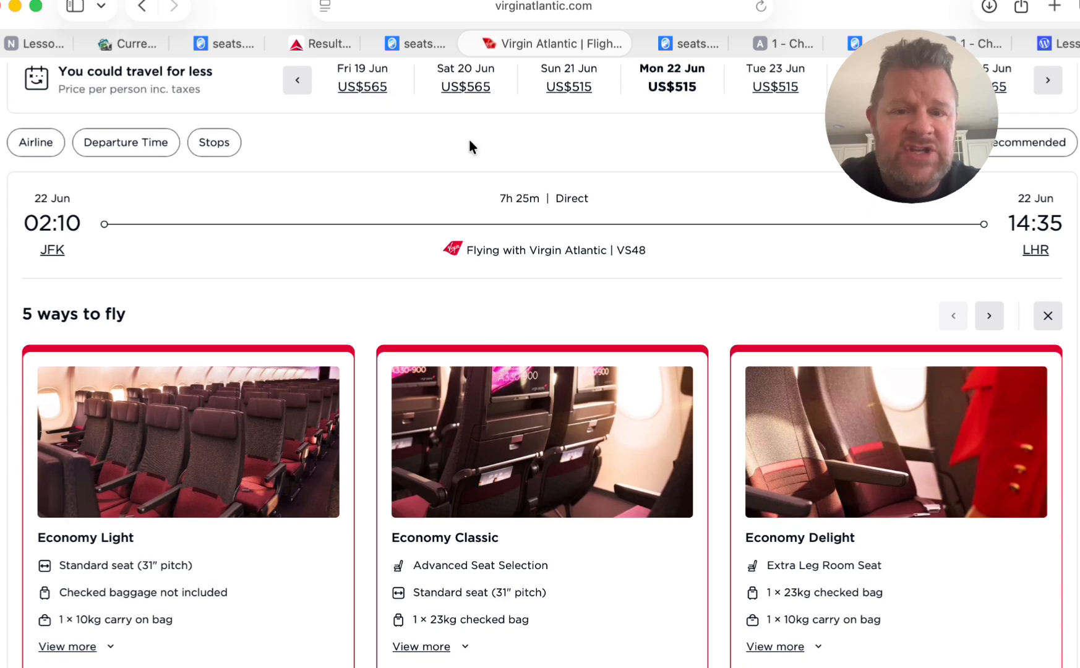
Step: Recheck the Jun 22 JFK to LHR economy award cost in seats.aero and return to the Flight Award Calculator
{"action": "left_click", "coordinate": [412, 47]}
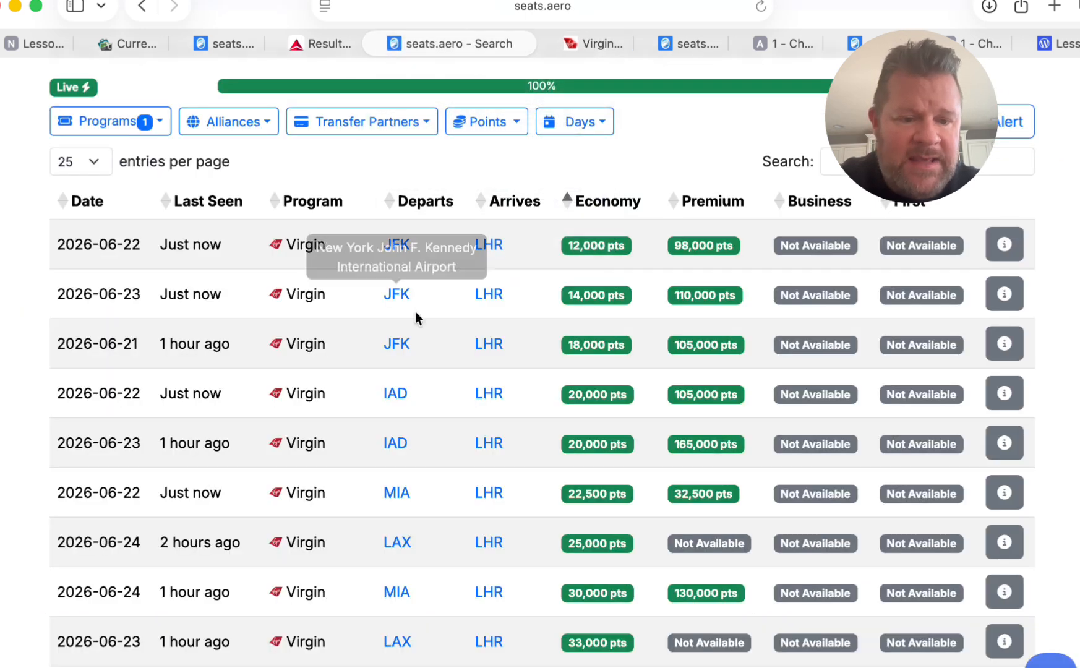
{"action": "mouse_move", "coordinate": [626, 252]}
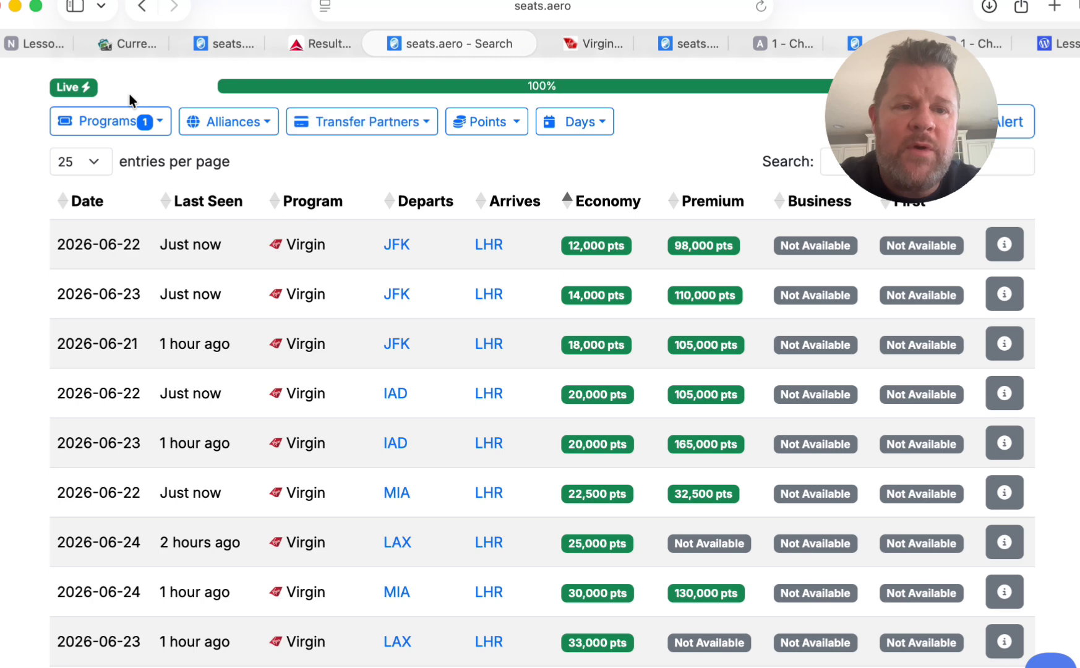
{"action": "left_click", "coordinate": [28, 45]}
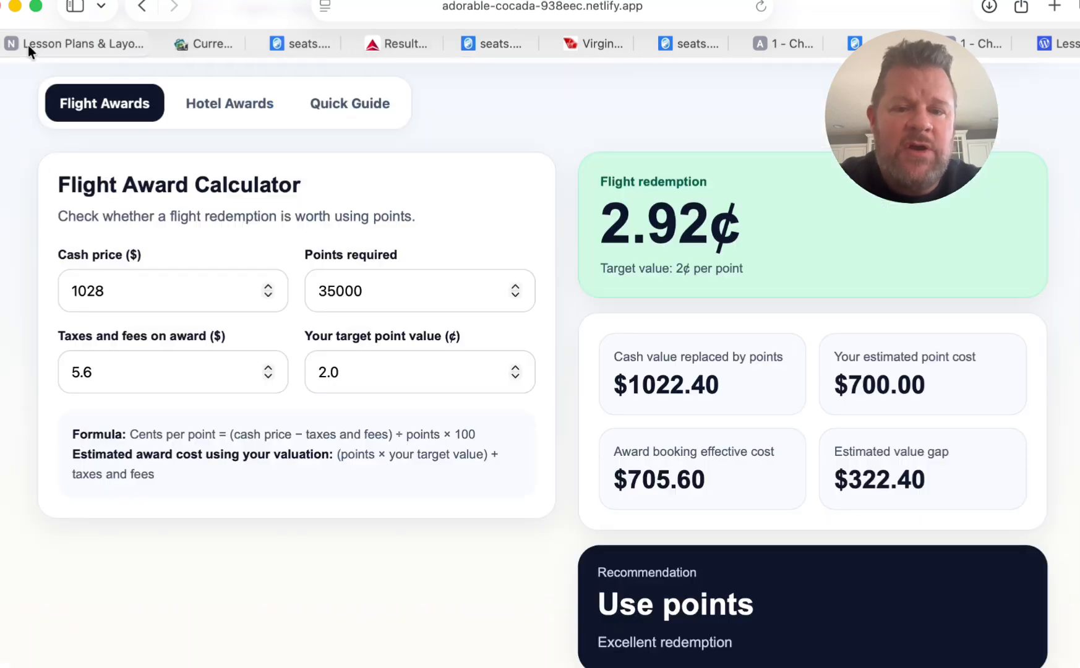
Step: Set the points required to 8400 in the Flight Award Calculator
{"action": "left_click", "coordinate": [376, 282]}
{"action": "key", "text": "BackSpace"}
{"action": "key", "text": "BackSpace"}
{"action": "key", "text": "BackSpace"}
{"action": "key", "text": "BackSpace"}
{"action": "key", "text": "BackSpace"}
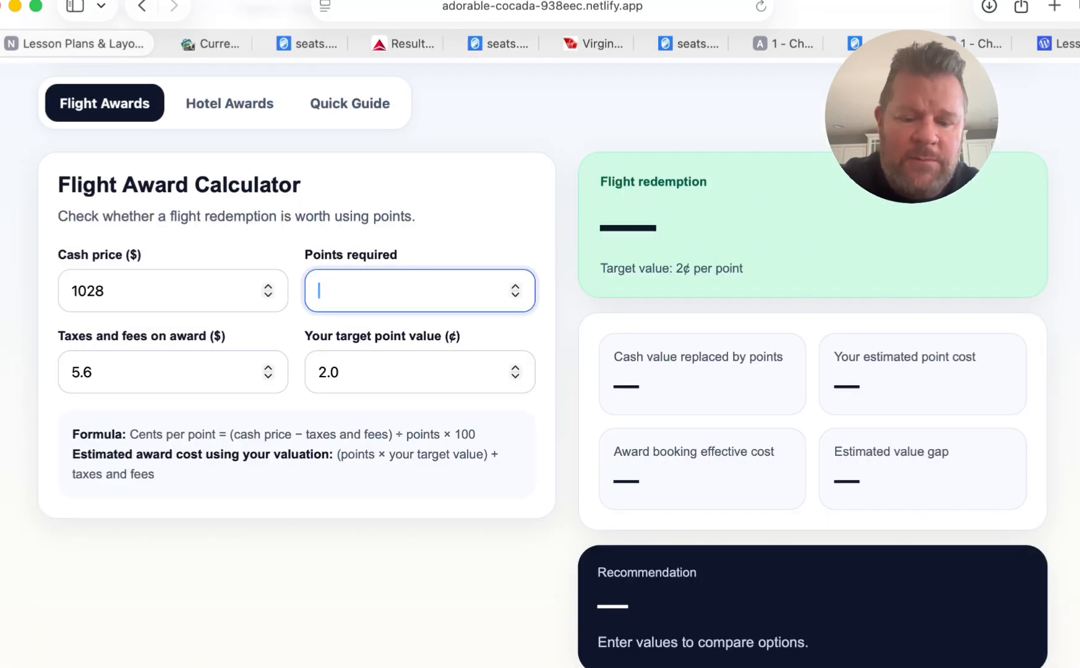
{"action": "type", "text": "8400"}
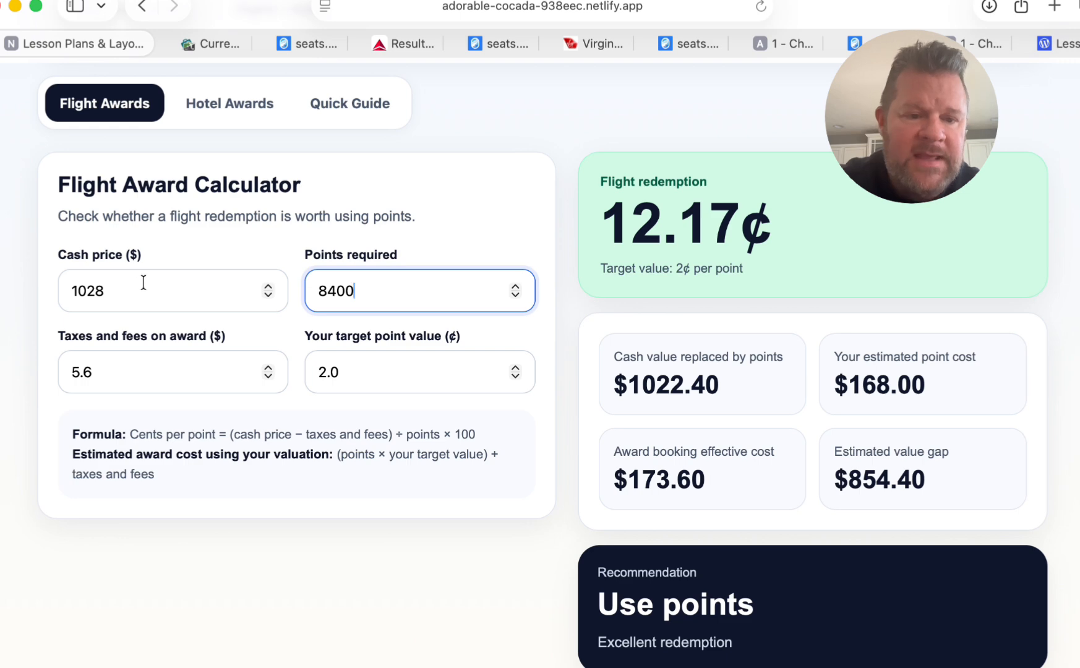
Step: Recheck the Virgin Atlantic Economy Light fare for VS48 on 22 Jun and return to the Flight Award Calculator
{"action": "left_click", "coordinate": [131, 289]}
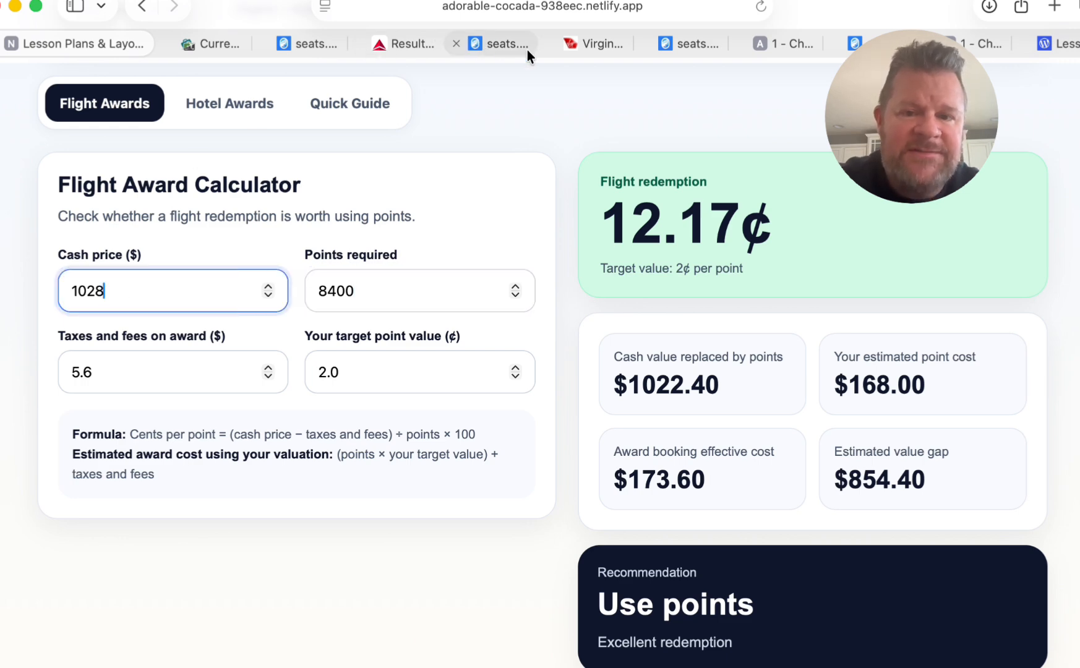
{"action": "left_click", "coordinate": [401, 43]}
{"action": "left_click", "coordinate": [595, 42]}
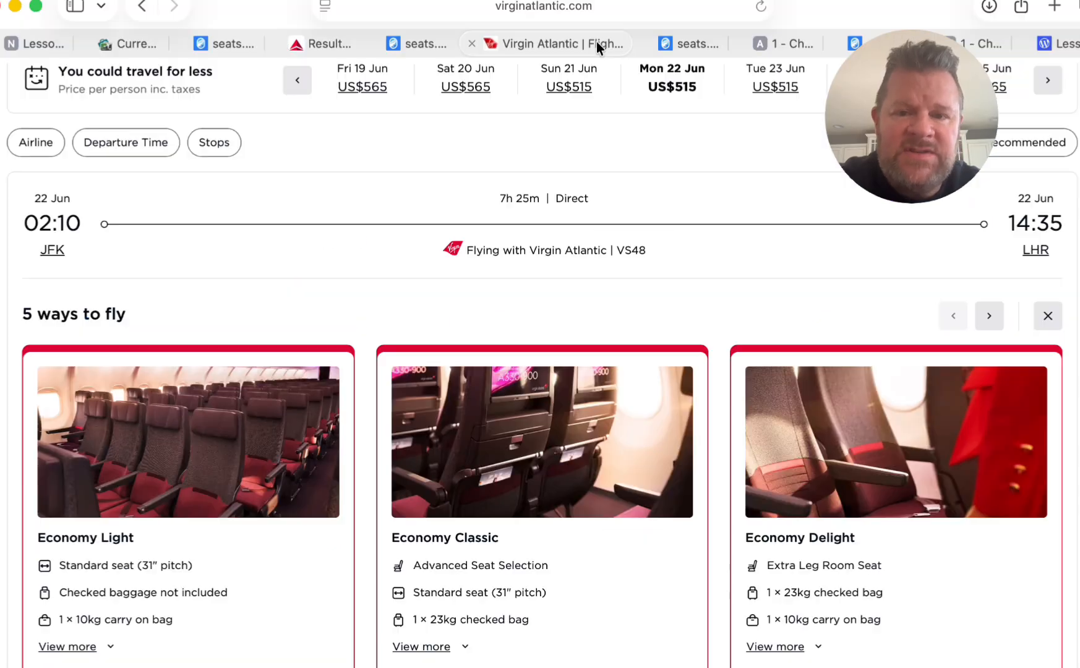
{"action": "scroll", "coordinate": [312, 254], "scroll_direction": "down", "scroll_amount": 10}
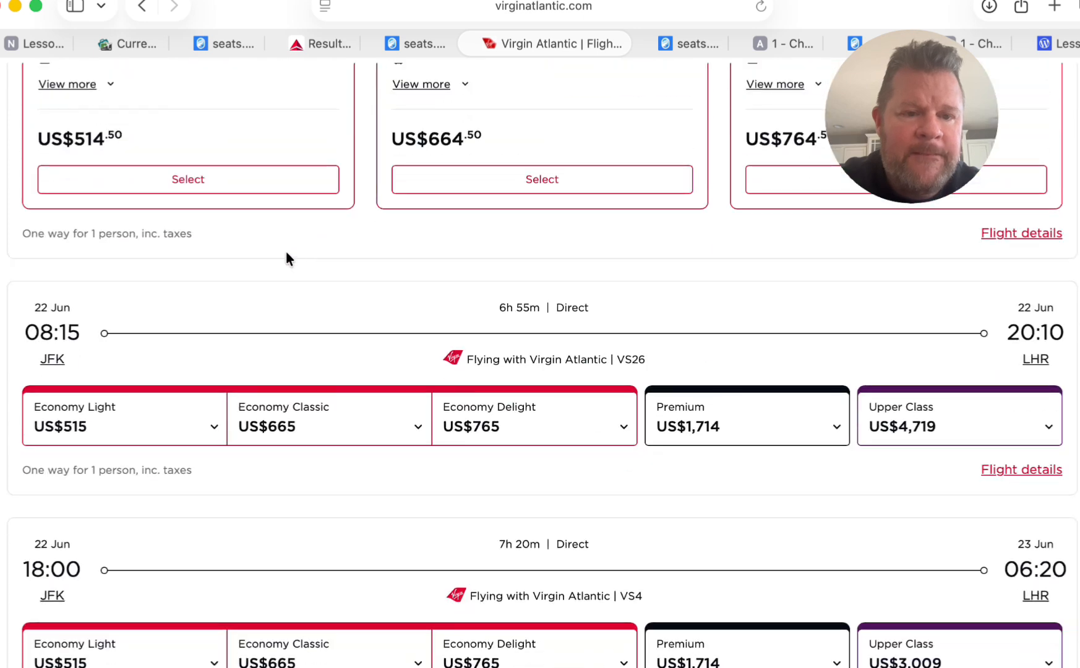
{"action": "scroll", "coordinate": [154, 125], "scroll_direction": "up", "scroll_amount": 10}
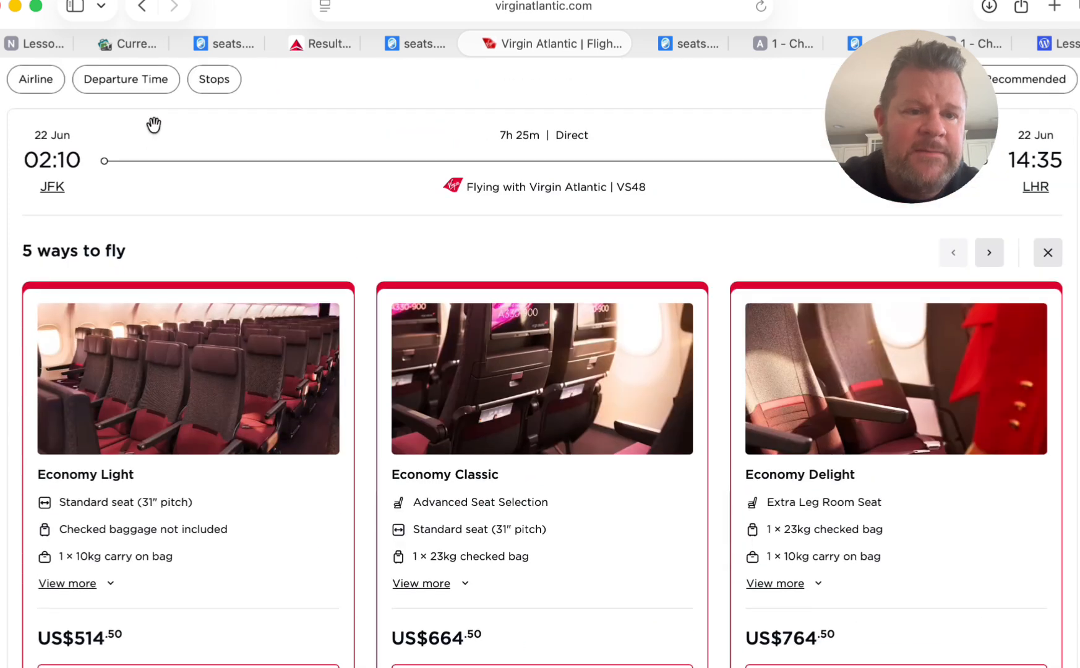
{"action": "left_click", "coordinate": [47, 49]}
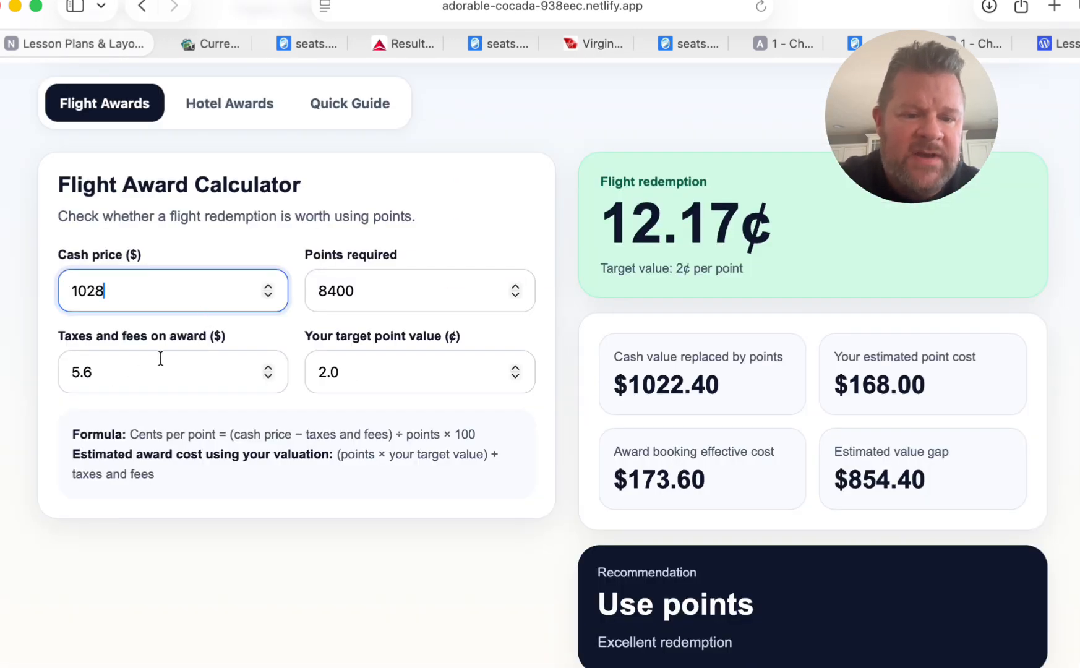
Step: Set the points required to 514.50 in the Flight Award Calculator
{"action": "left_click", "coordinate": [382, 303]}
{"action": "key", "text": "BackSpace"}
{"action": "key", "text": "BackSpace"}
{"action": "key", "text": "BackSpace"}
{"action": "key", "text": "BackSpace"}
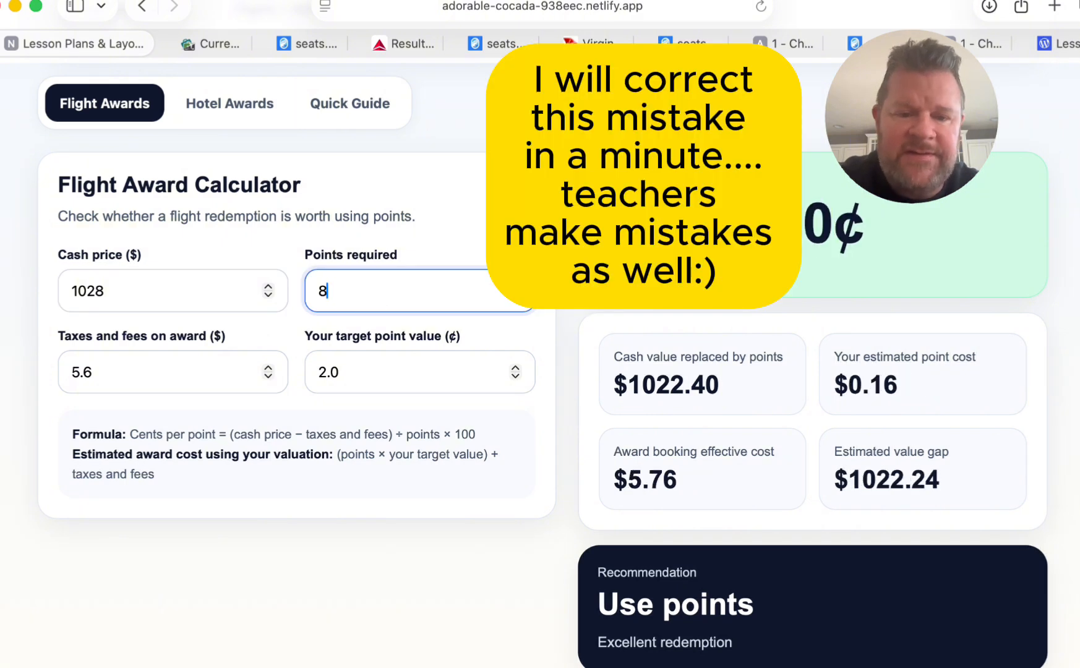
{"action": "type", "text": "514"}
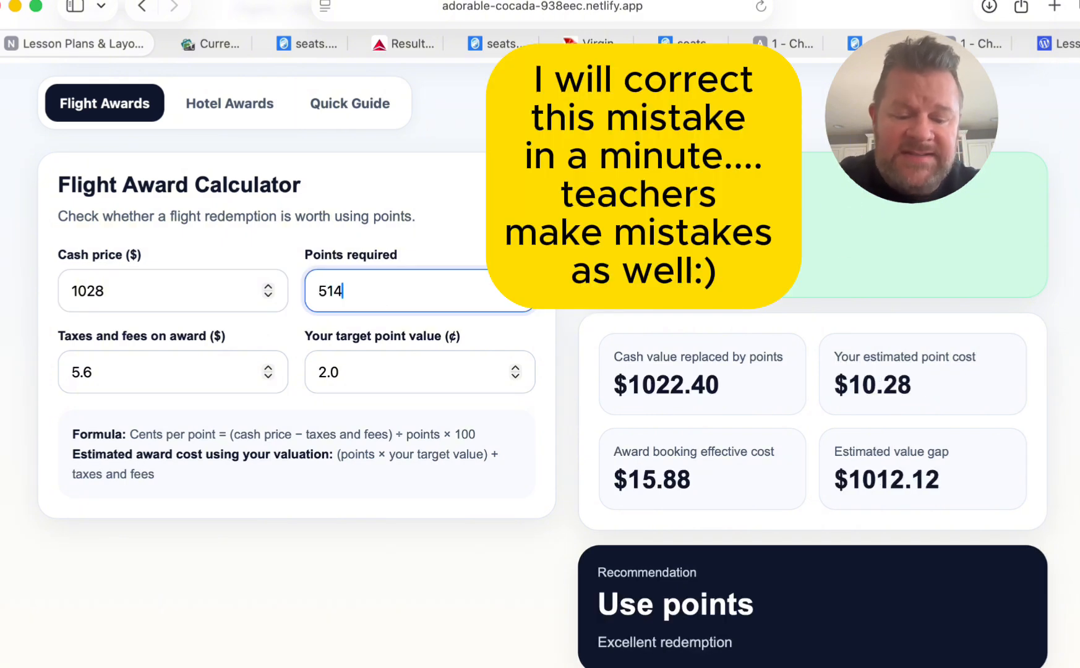
{"action": "key", "text": "BackSpace"}
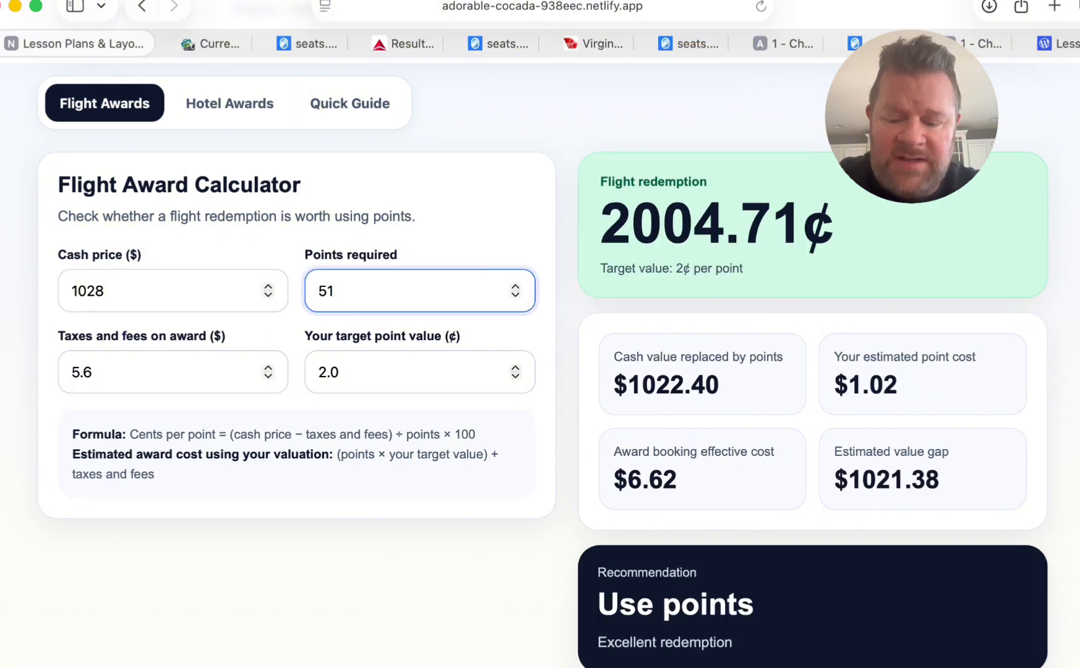
{"action": "type", "text": "4.50"}
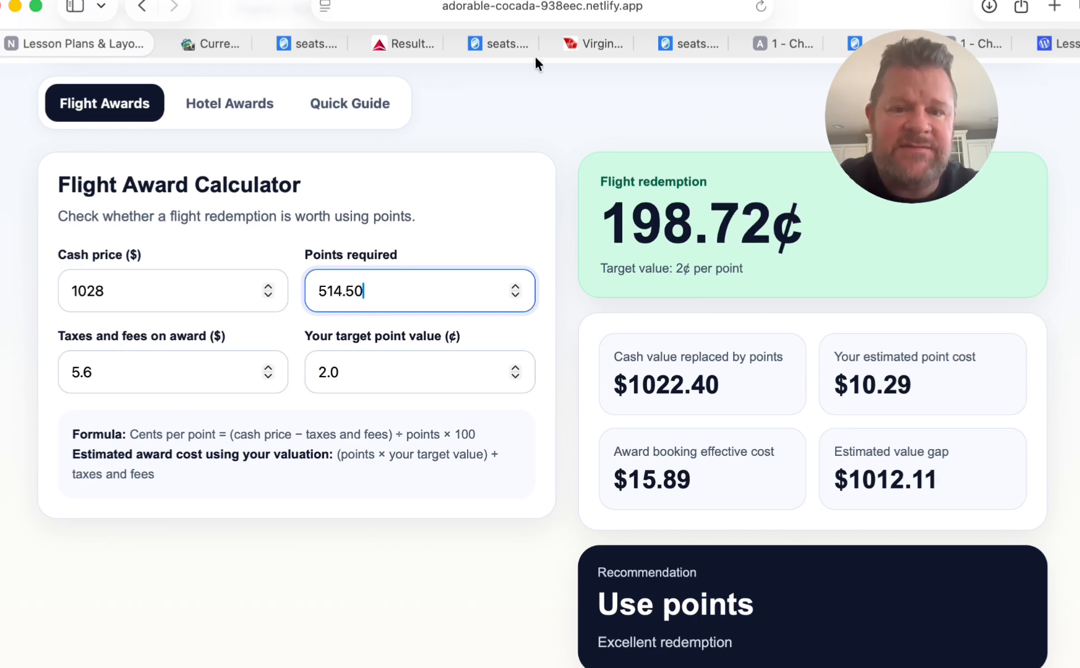
Step: Switch to the seats.aero London results and check the taxes and fees on the Jun 22 JFK to LHR economy award
{"action": "left_click", "coordinate": [580, 50]}
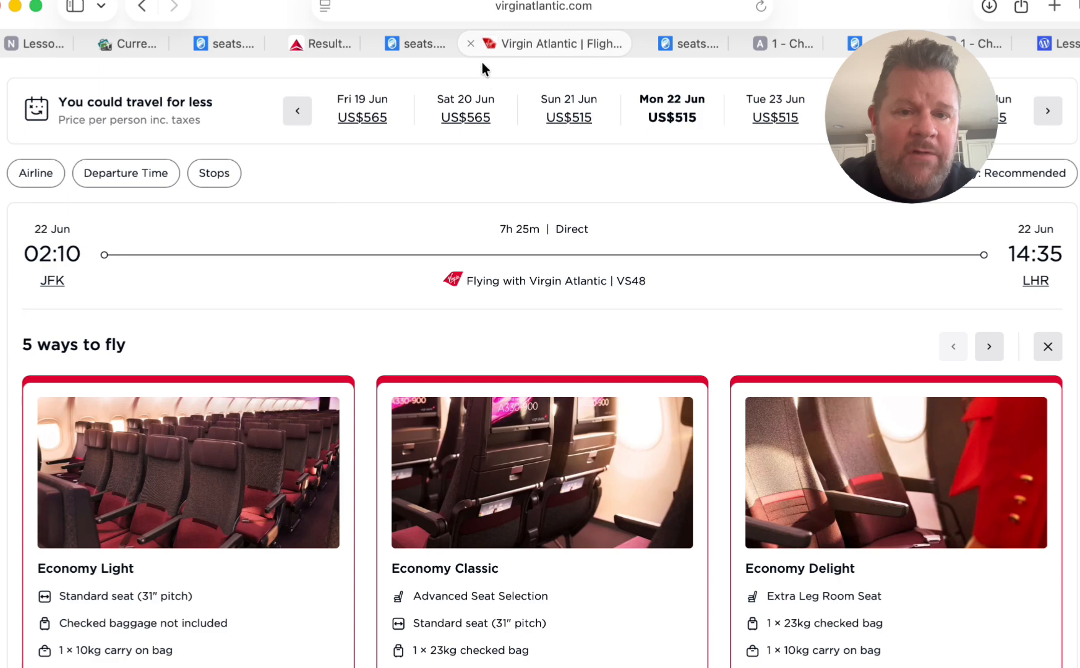
{"action": "left_click", "coordinate": [421, 45]}
{"action": "mouse_move", "coordinate": [591, 236]}
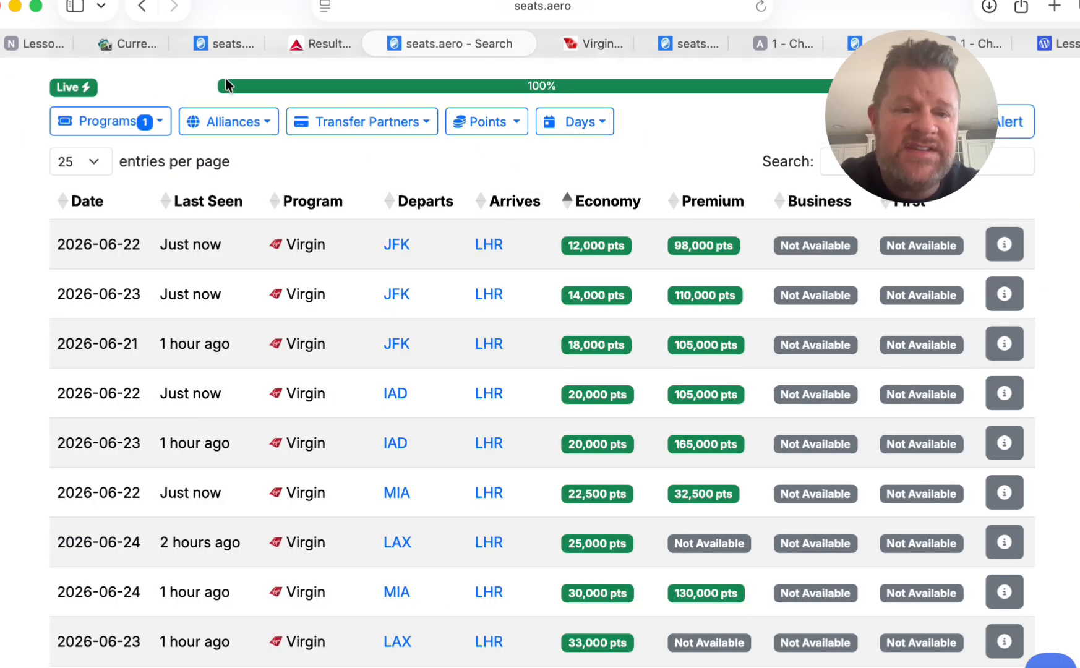
Step: Return to the Flight Award Calculator and set the taxes and fees on the award to $162.50
{"action": "left_click", "coordinate": [13, 45]}
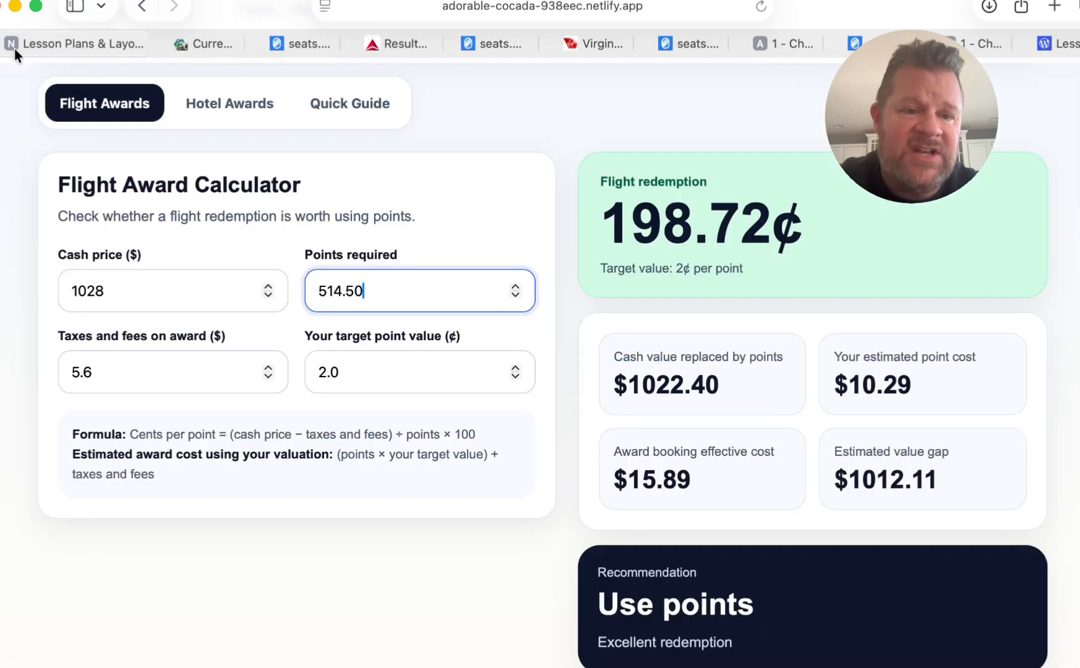
{"action": "left_click", "coordinate": [110, 382]}
{"action": "key", "text": "BackSpace"}
{"action": "key", "text": "BackSpace"}
{"action": "key", "text": "BackSpace"}
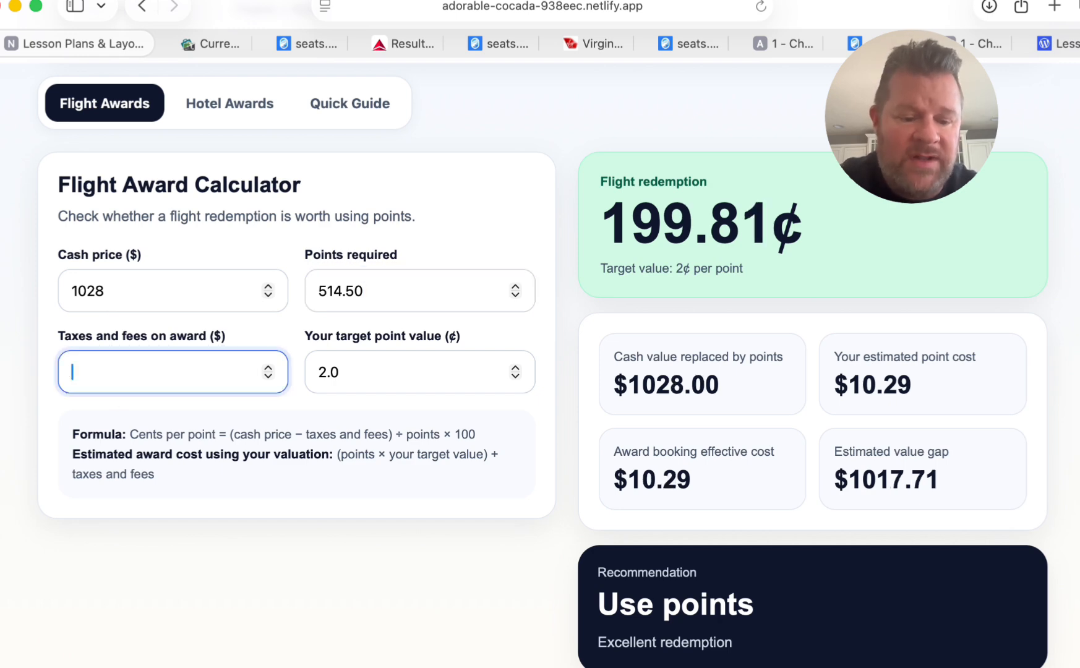
{"action": "type", "text": "162.50"}
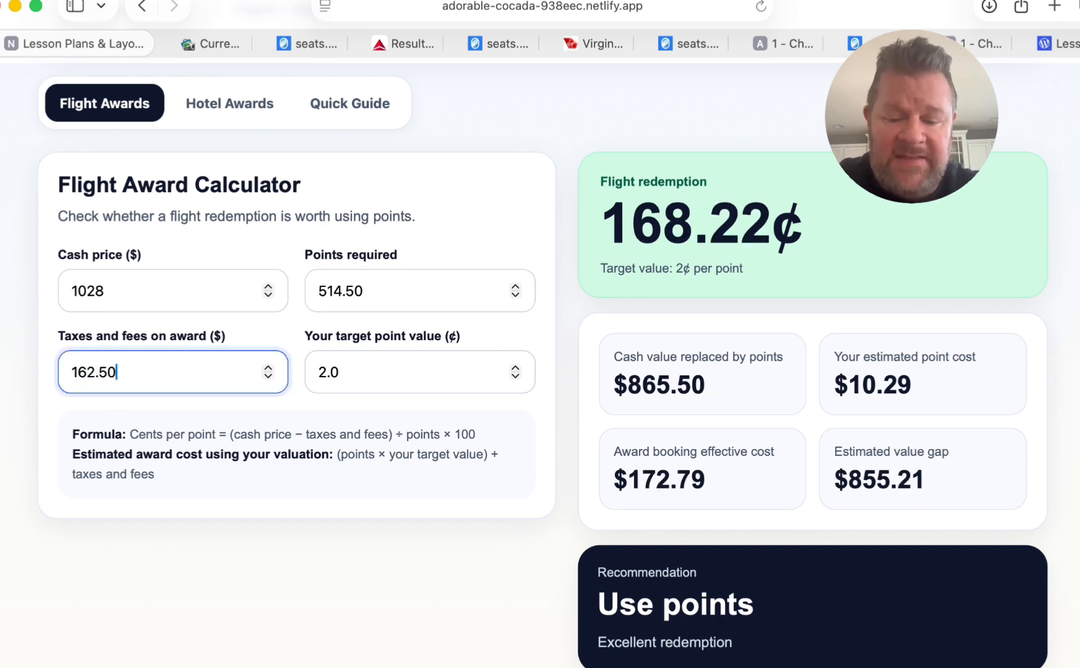
{"action": "left_click", "coordinate": [386, 370]}
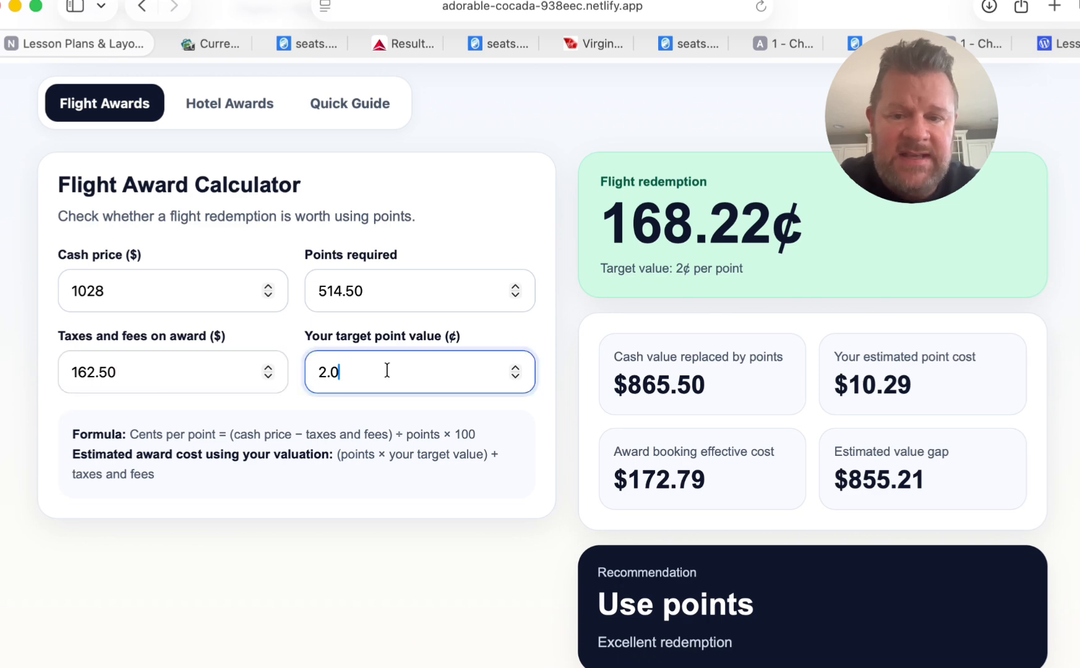
Step: Set the cash price to $514.00 in the Flight Award Calculator
{"action": "left_click", "coordinate": [131, 286]}
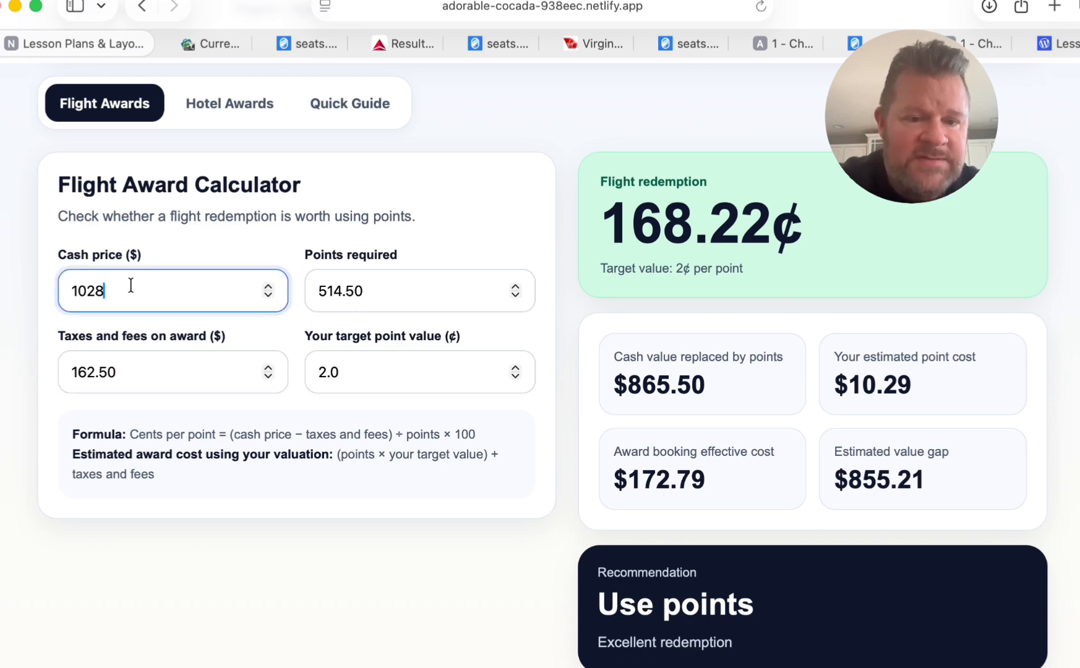
{"action": "key", "text": "BackSpace"}
{"action": "key", "text": "BackSpace"}
{"action": "key", "text": "BackSpace"}
{"action": "key", "text": "BackSpace"}
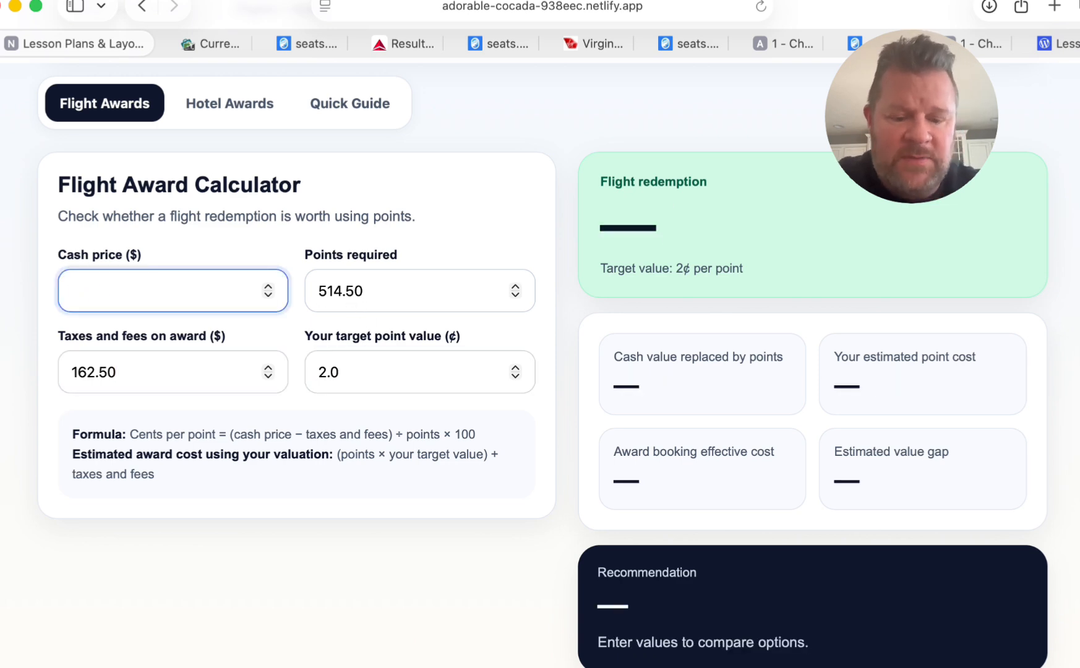
{"action": "type", "text": "514.00"}
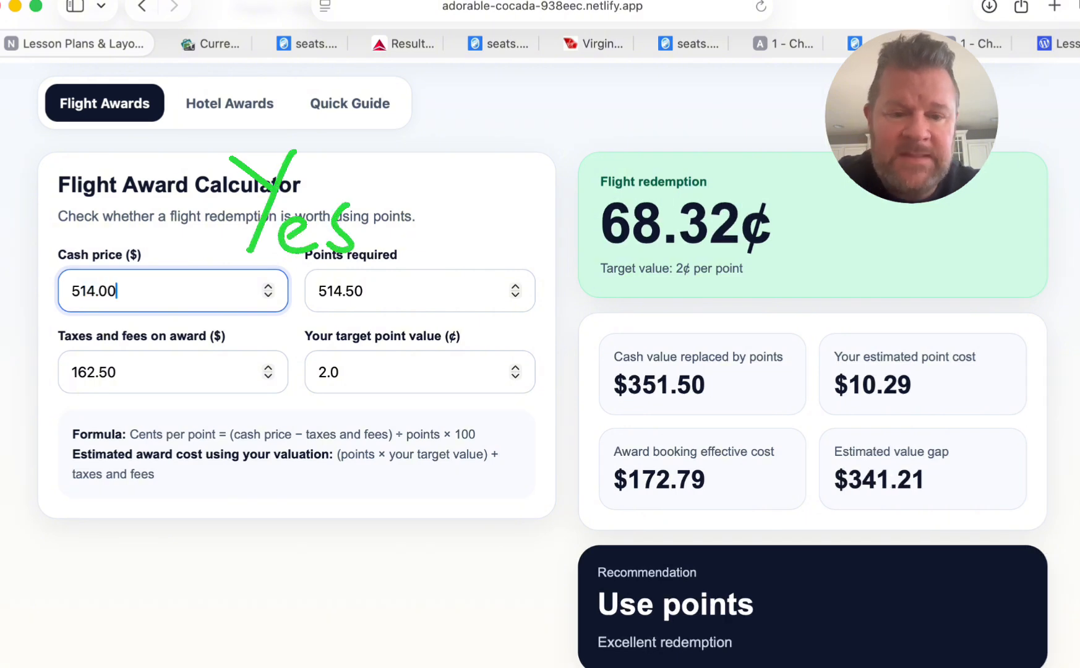
Step: Set the points required to 8600 in the Flight Award Calculator
{"action": "left_click", "coordinate": [391, 290]}
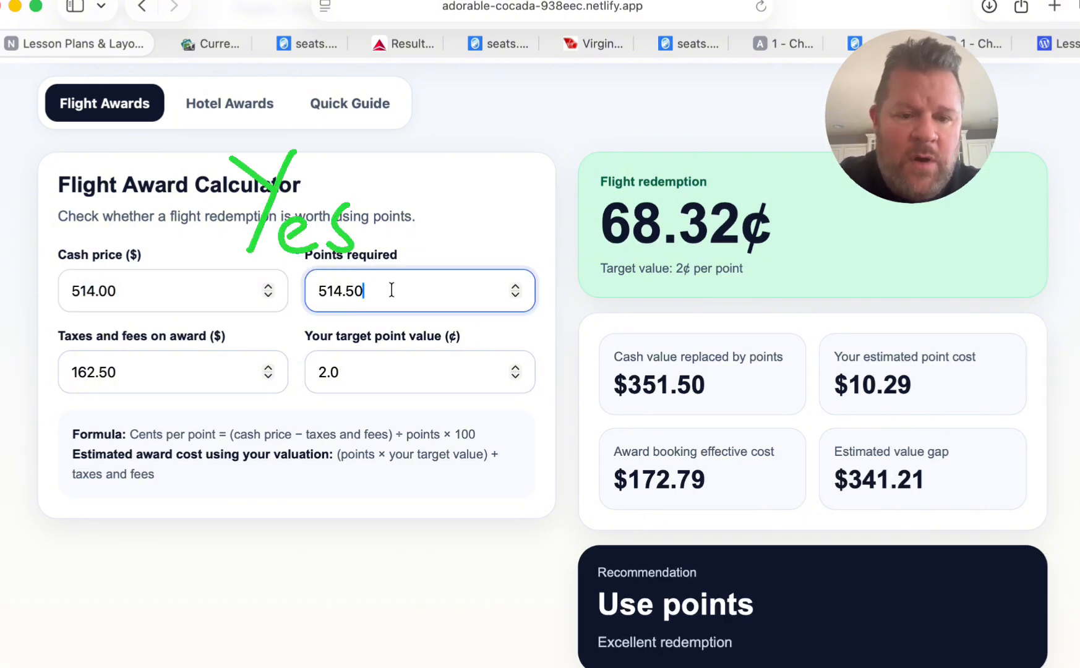
{"action": "key", "text": "BackSpace"}
{"action": "key", "text": "BackSpace"}
{"action": "key", "text": "BackSpace"}
{"action": "key", "text": "BackSpace"}
{"action": "key", "text": "BackSpace"}
{"action": "key", "text": "BackSpace"}
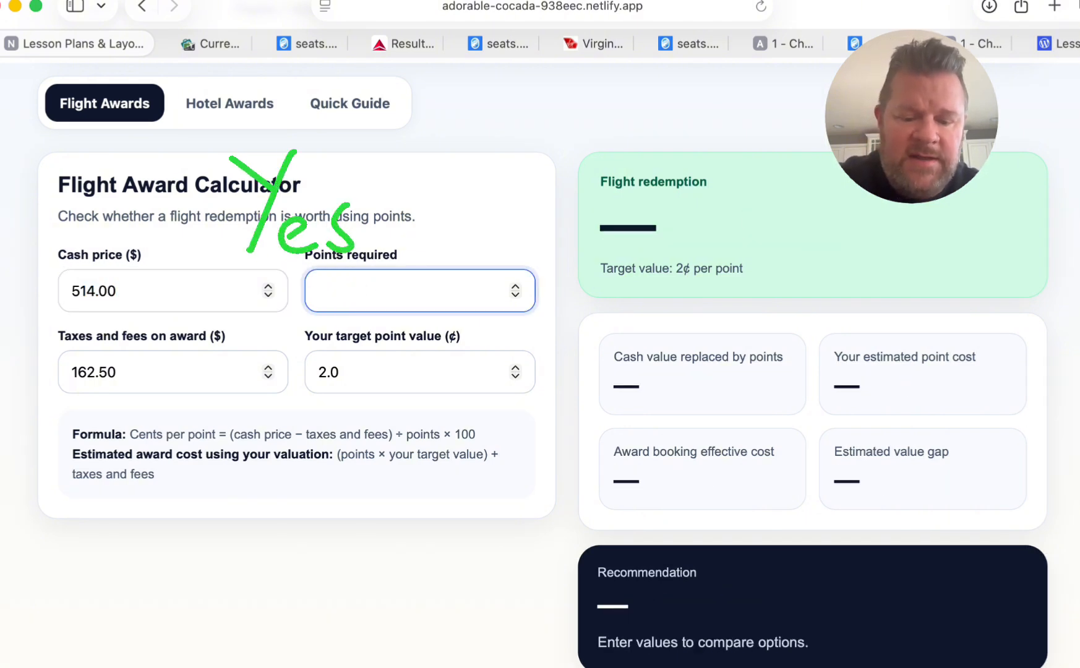
{"action": "type", "text": "8600"}
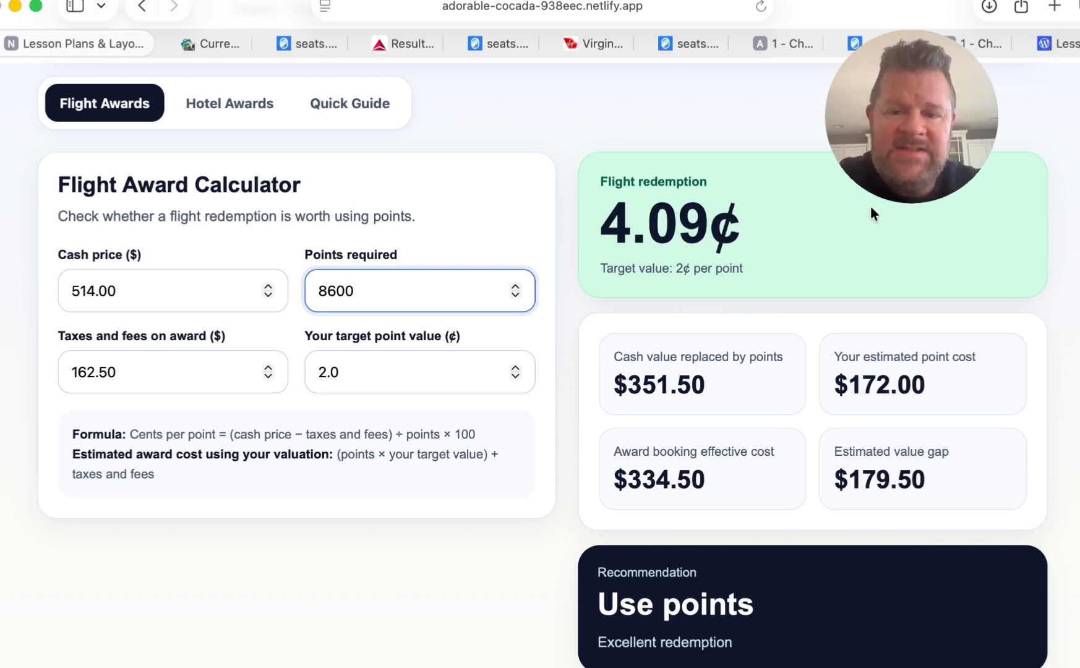
{"action": "left_click", "coordinate": [936, 211]}
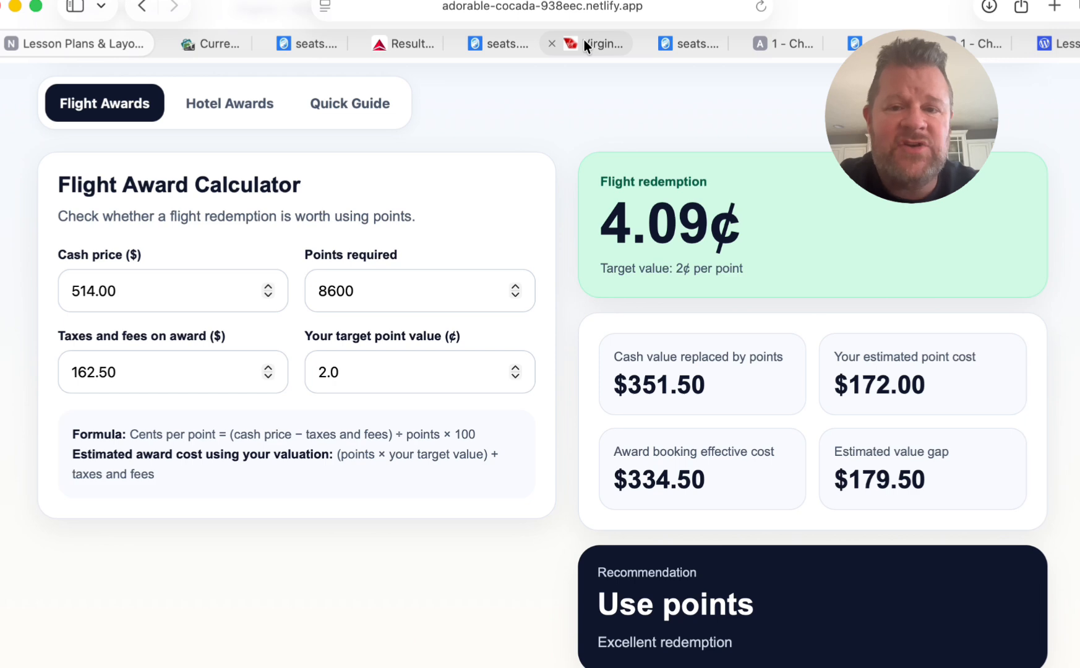
Step: Switch to the Frequent Miler page and check the current point transfer bonuses
{"action": "mouse_move", "coordinate": [585, 41]}
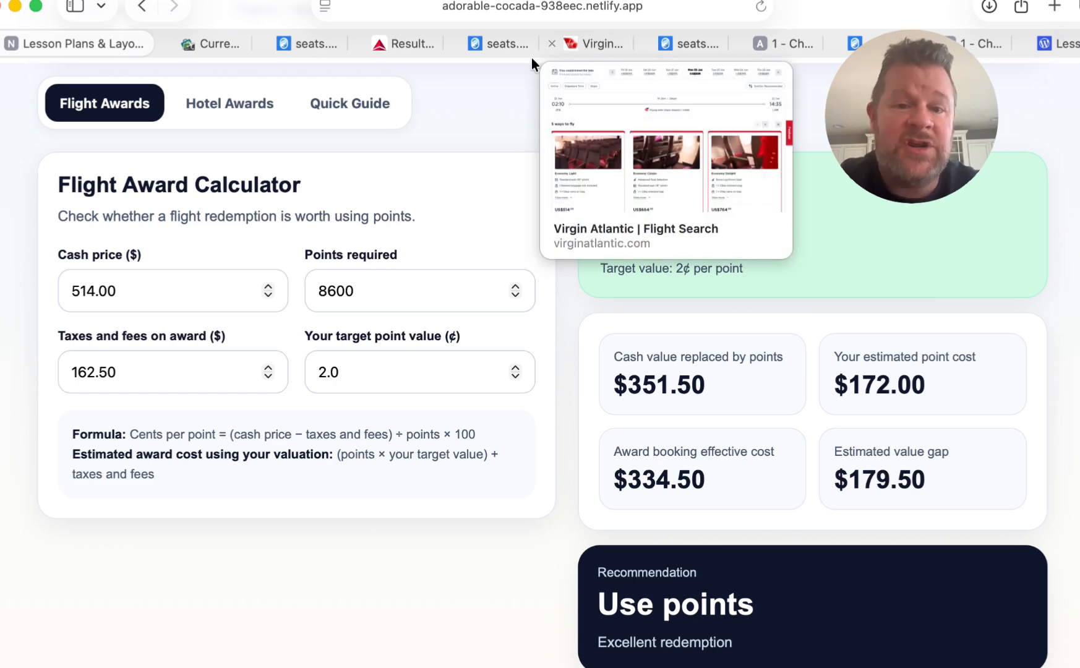
{"action": "left_click", "coordinate": [206, 38]}
{"action": "scroll", "coordinate": [306, 328], "scroll_direction": "down", "scroll_amount": 1}
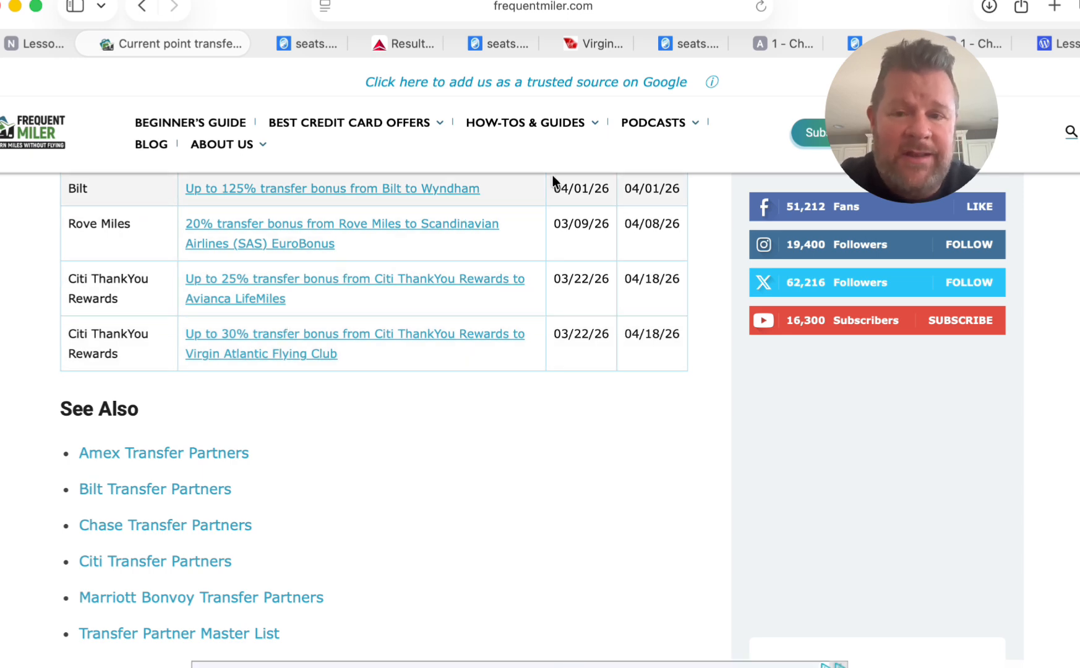
Step: Switch to the seats.aero CHI to FCO results and review the search criteria and available awards
{"action": "left_click", "coordinate": [776, 45]}
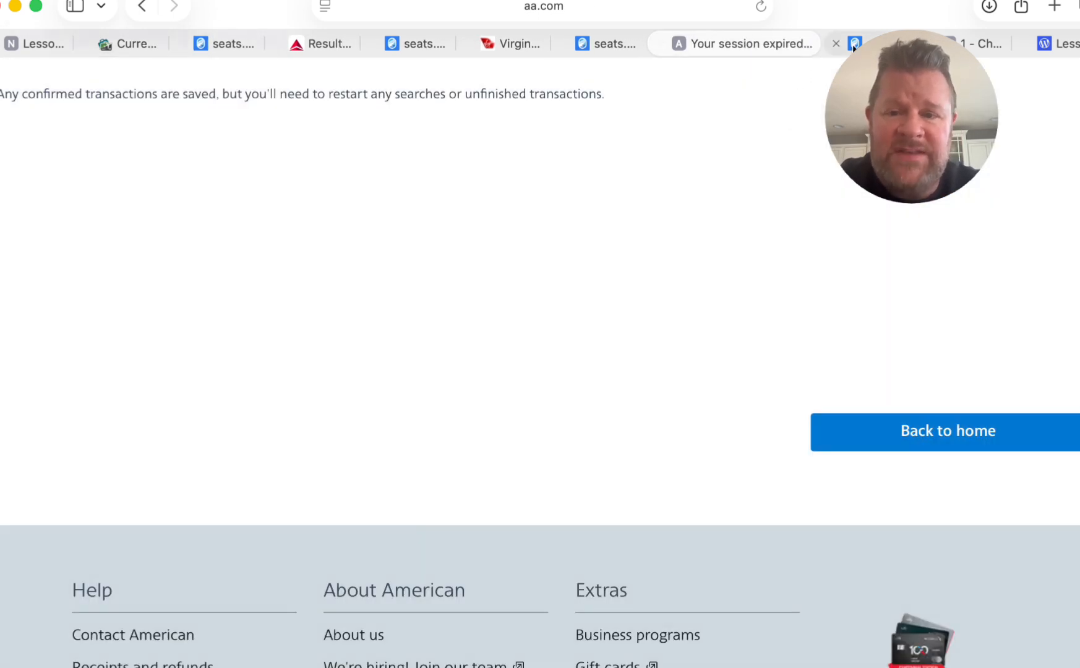
{"action": "left_click", "coordinate": [854, 44]}
{"action": "scroll", "coordinate": [524, 213], "scroll_direction": "up", "scroll_amount": 5}
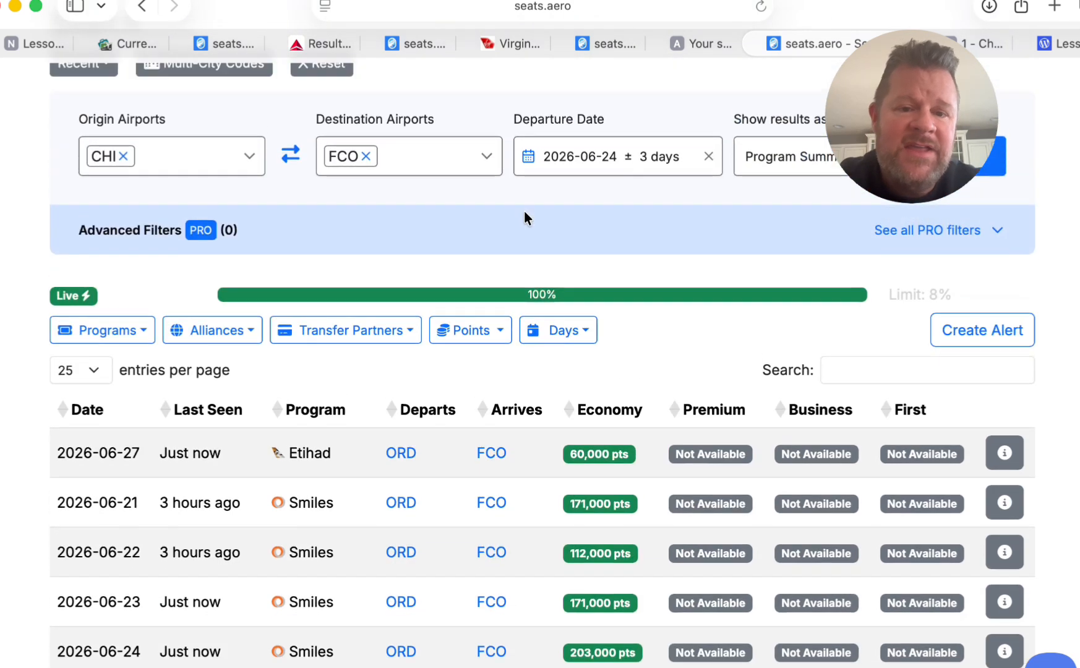
{"action": "scroll", "coordinate": [524, 218], "scroll_direction": "up", "scroll_amount": 2}
{"action": "scroll", "coordinate": [524, 217], "scroll_direction": "up", "scroll_amount": 1}
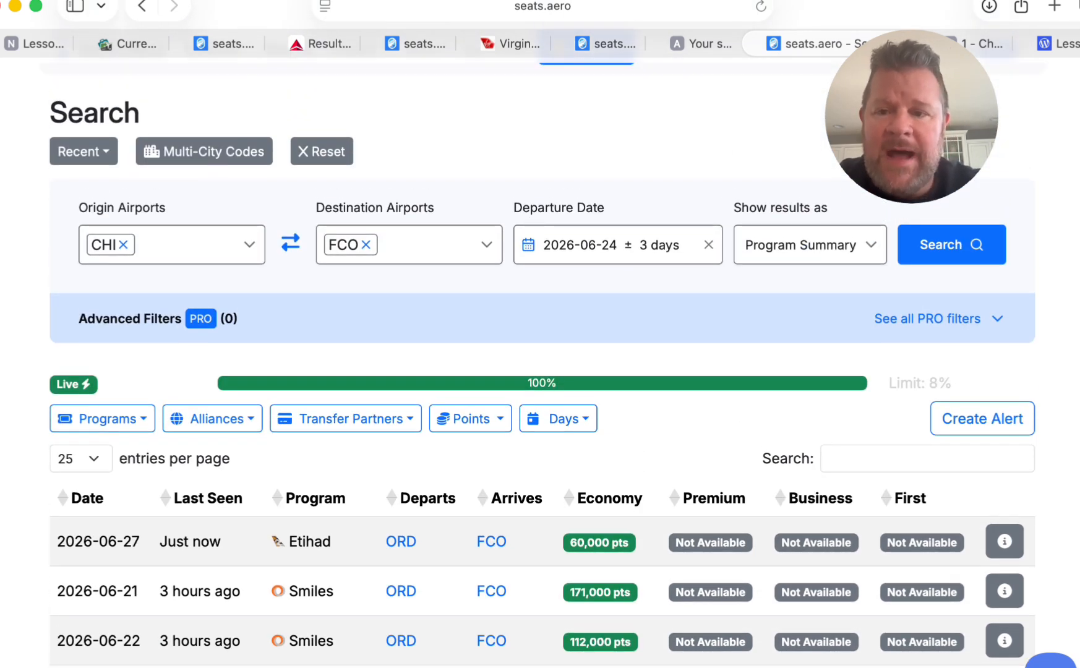
Step: Switch to the seats.aero CHI to MCO search and rerun it for 2026-04-04 ± 3 days
{"action": "left_click", "coordinate": [980, 44]}
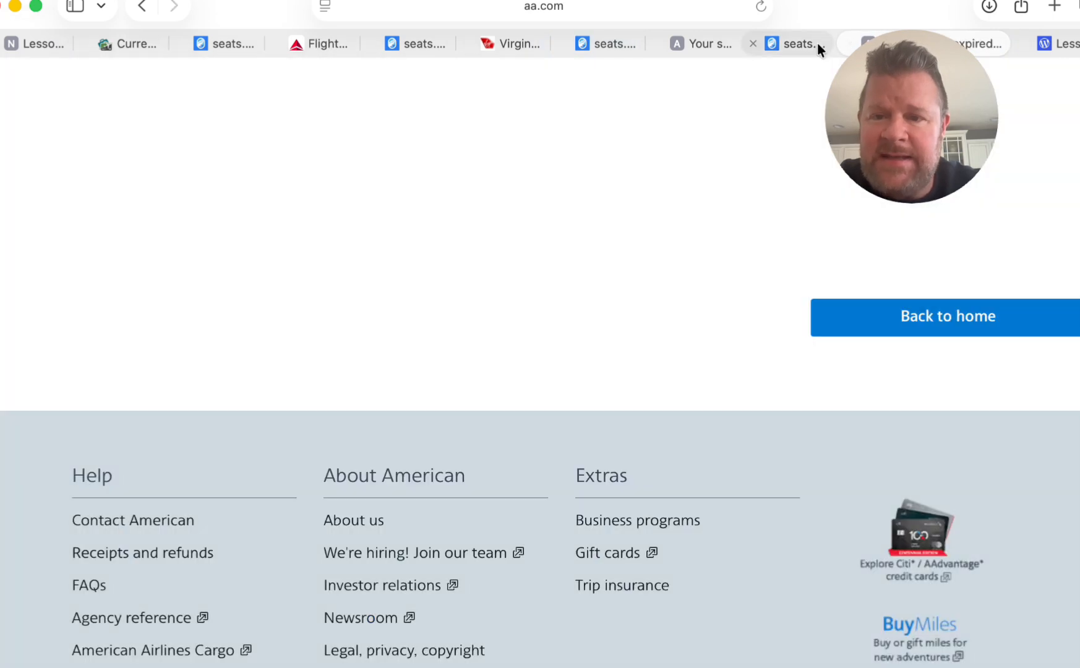
{"action": "left_click", "coordinate": [696, 45]}
{"action": "left_click", "coordinate": [591, 45]}
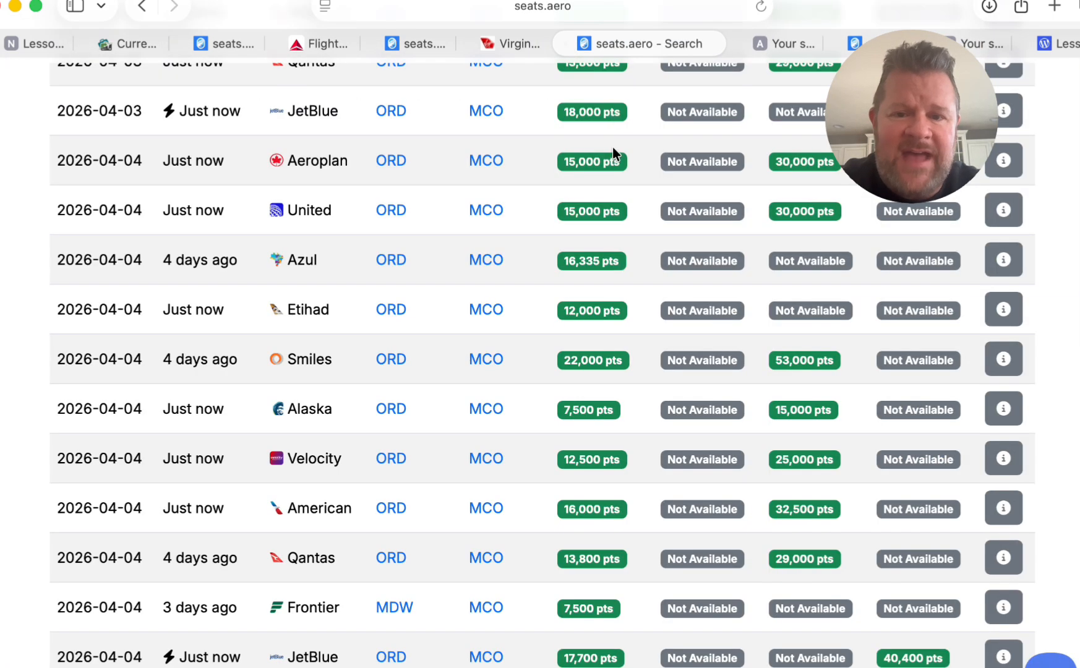
{"action": "scroll", "coordinate": [605, 176], "scroll_direction": "up", "scroll_amount": 10}
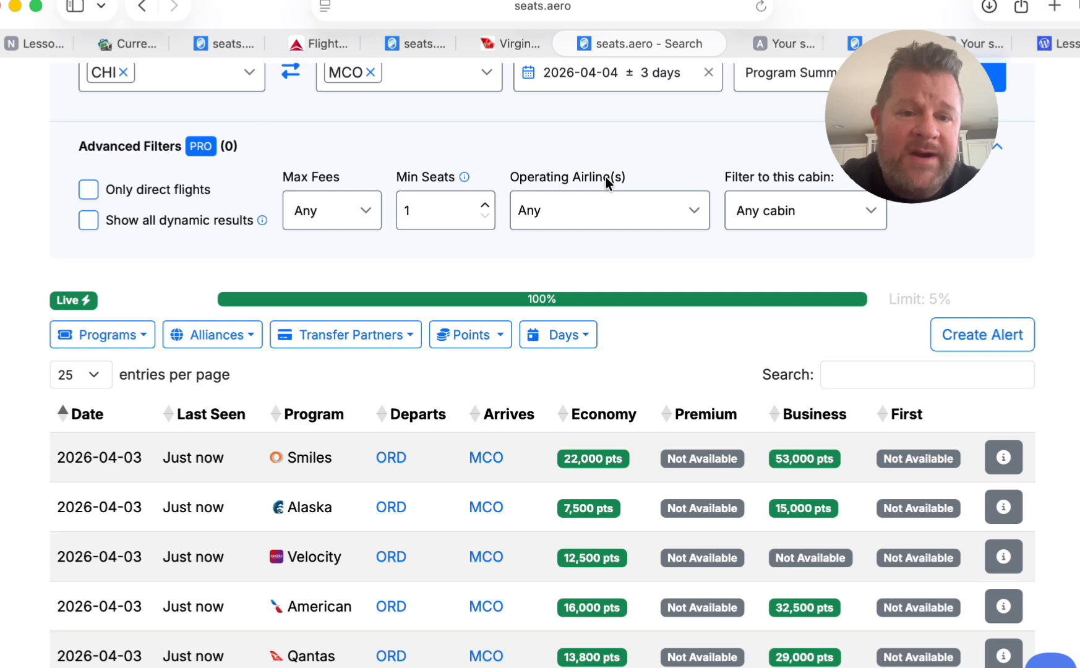
{"action": "scroll", "coordinate": [606, 176], "scroll_direction": "up", "scroll_amount": 2}
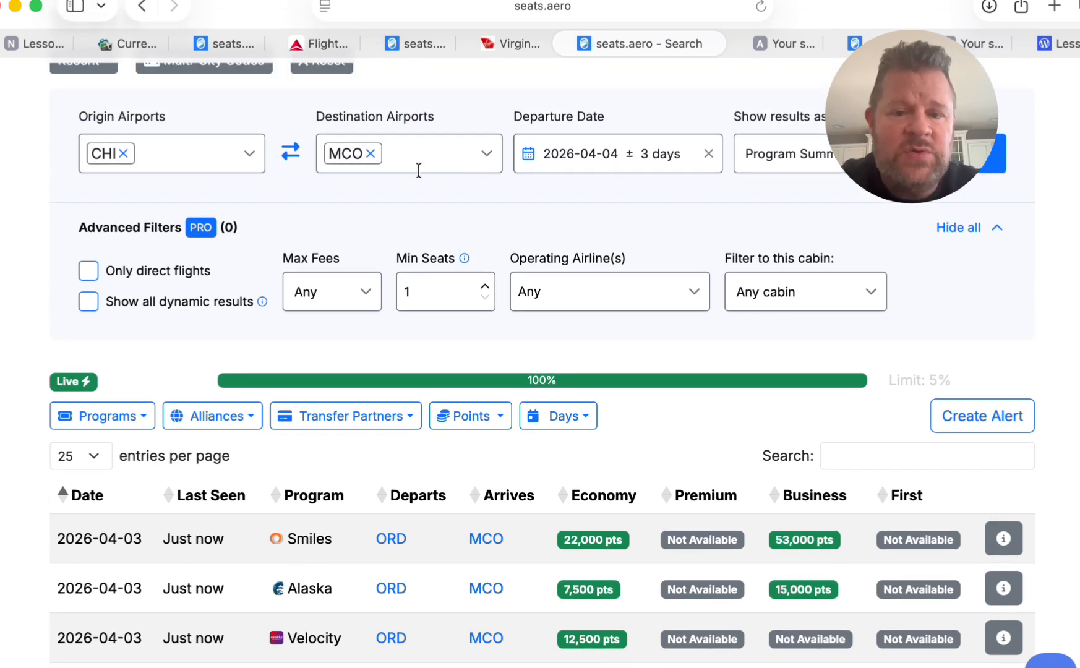
{"action": "left_click", "coordinate": [600, 164]}
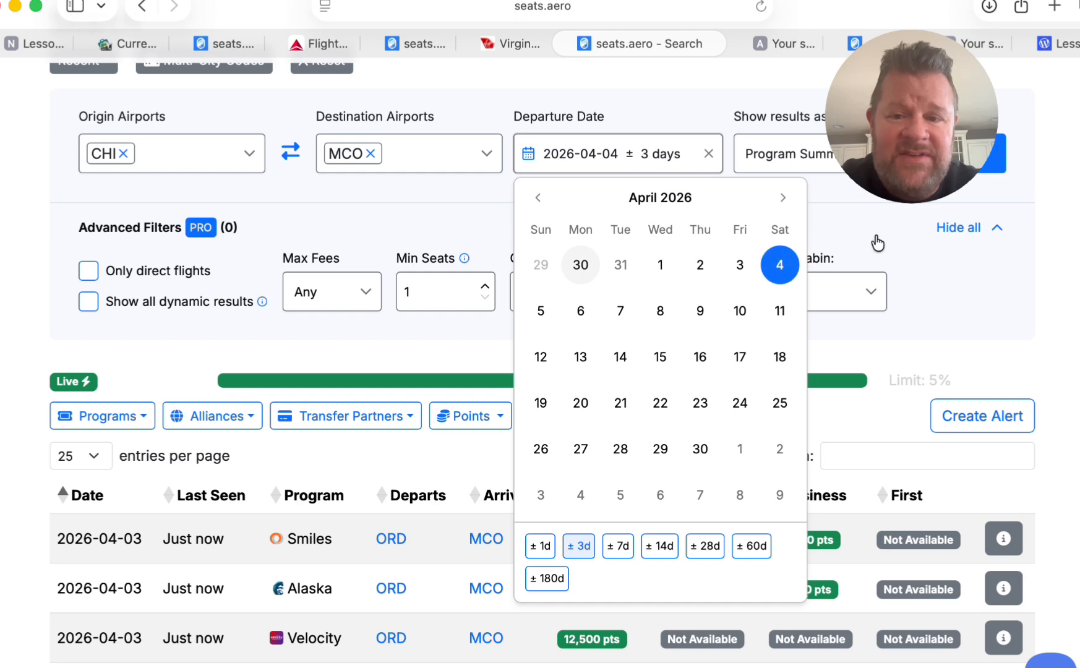
{"action": "left_click", "coordinate": [984, 282]}
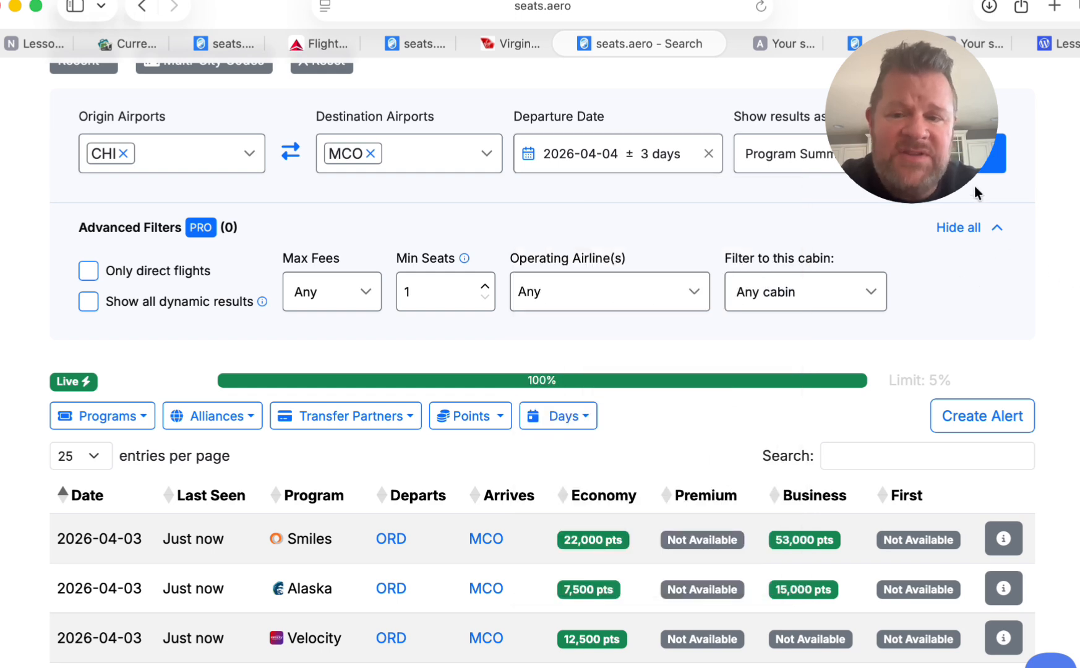
{"action": "left_click", "coordinate": [960, 154]}
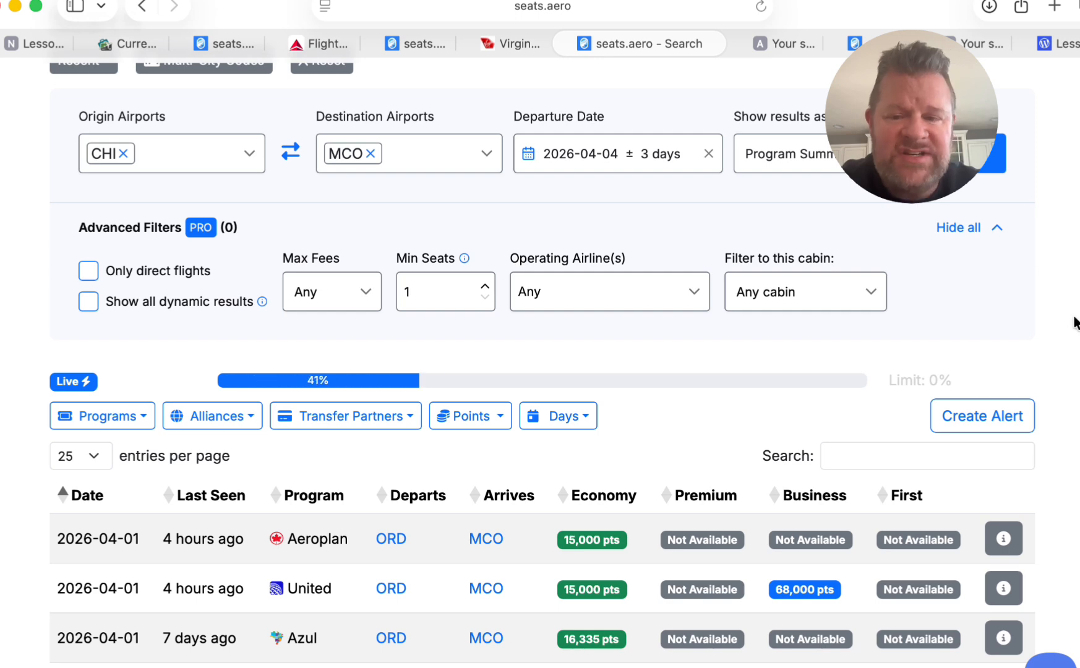
Step: Sort the Chicago to Orlando award results by lowest economy points
{"action": "scroll", "coordinate": [540, 371], "scroll_direction": "down", "scroll_amount": 3}
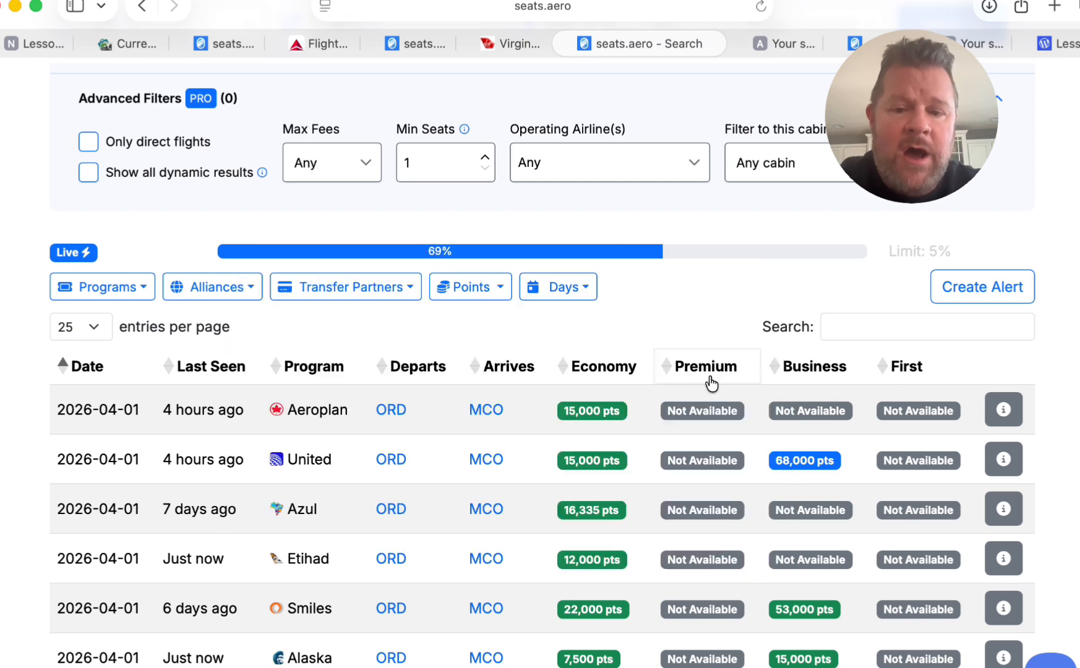
{"action": "left_click", "coordinate": [603, 366]}
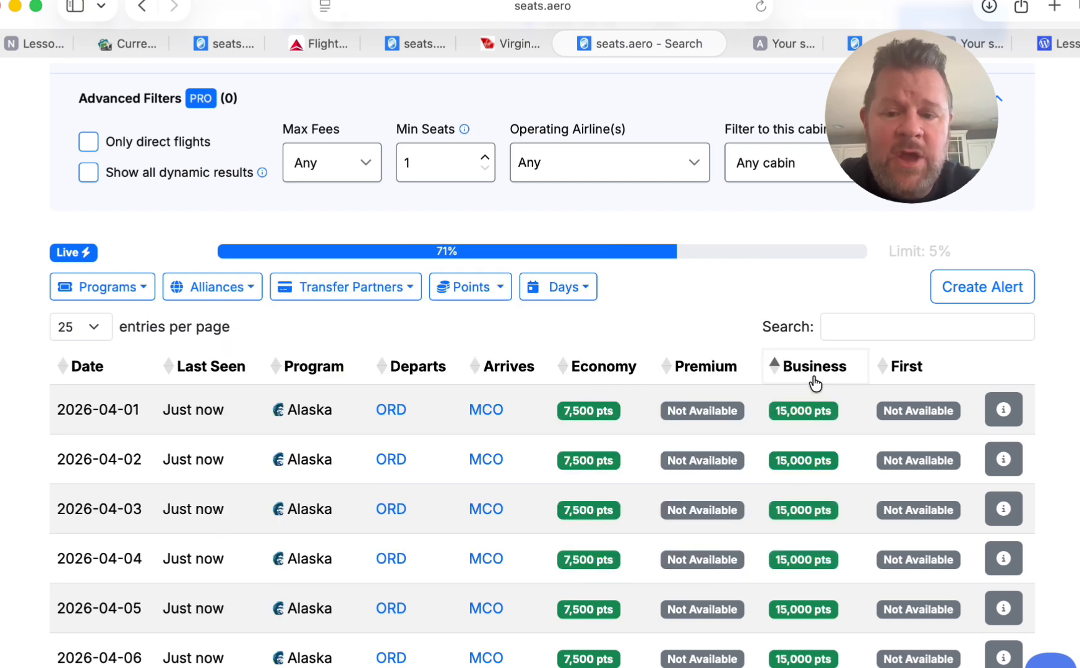
{"action": "mouse_move", "coordinate": [810, 409]}
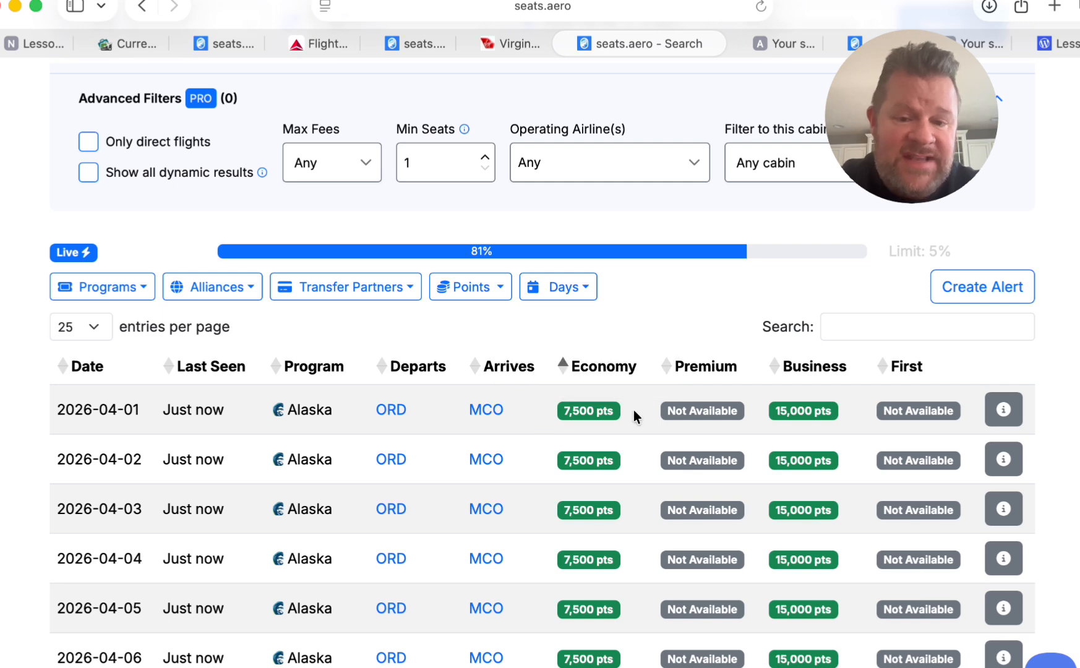
Step: Look through the sorted Chicago to Orlando results and compare the economy points across programs and dates
{"action": "scroll", "coordinate": [634, 412], "scroll_direction": "down", "scroll_amount": 5}
{"action": "scroll", "coordinate": [633, 410], "scroll_direction": "down", "scroll_amount": 2}
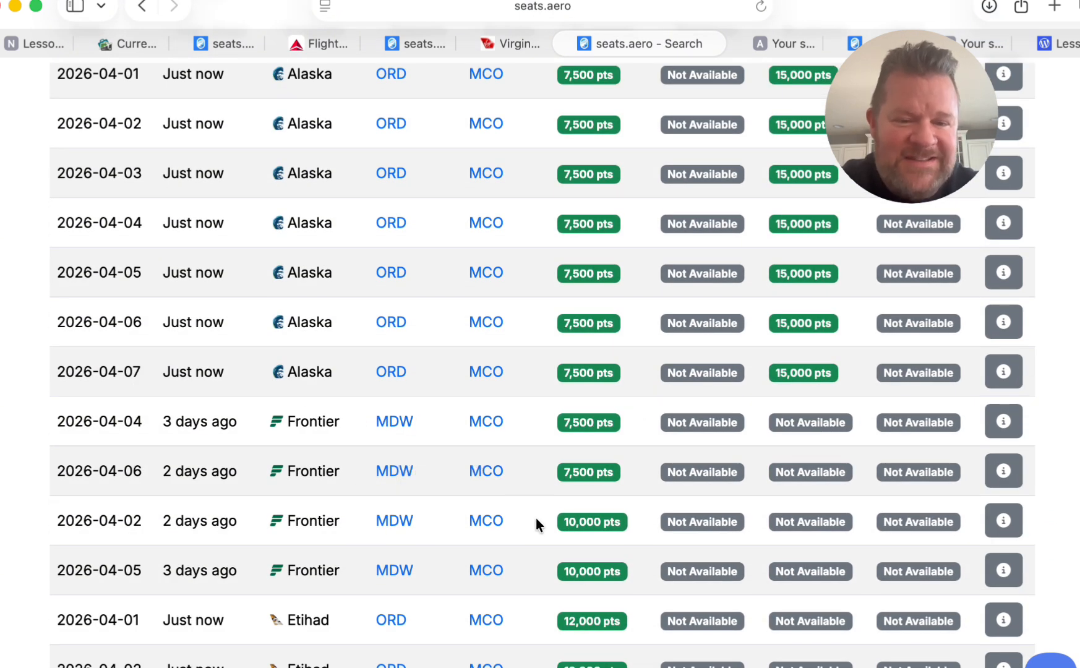
{"action": "scroll", "coordinate": [536, 517], "scroll_direction": "down", "scroll_amount": 10}
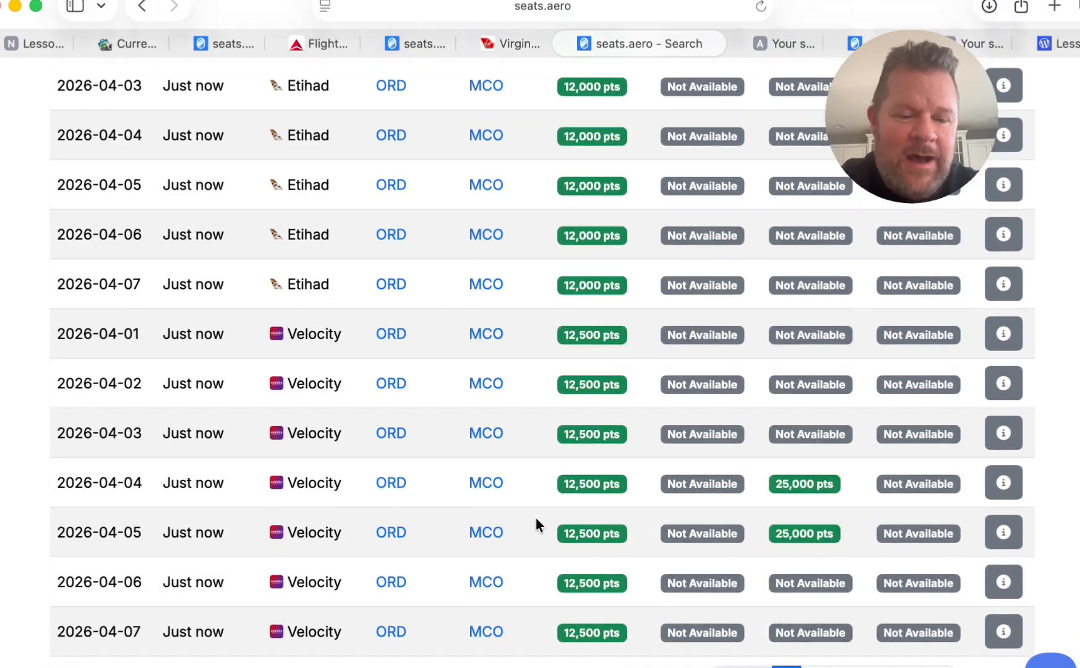
{"action": "scroll", "coordinate": [536, 517], "scroll_direction": "down", "scroll_amount": 3}
{"action": "scroll", "coordinate": [535, 517], "scroll_direction": "up", "scroll_amount": 15}
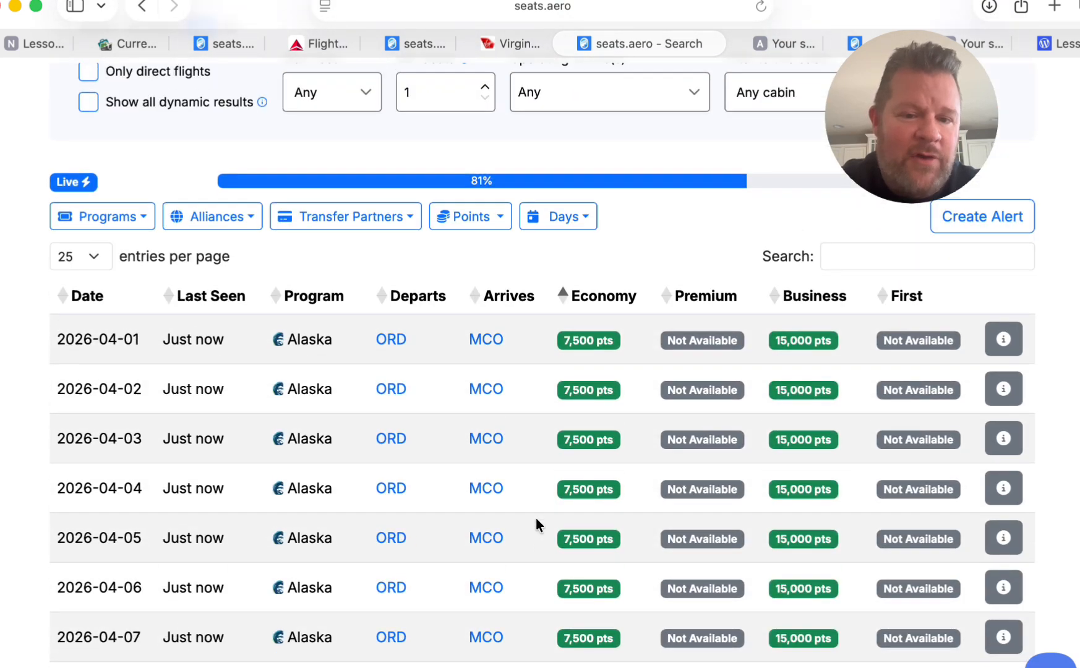
{"action": "scroll", "coordinate": [535, 519], "scroll_direction": "up", "scroll_amount": 2}
{"action": "scroll", "coordinate": [535, 518], "scroll_direction": "down", "scroll_amount": 1}
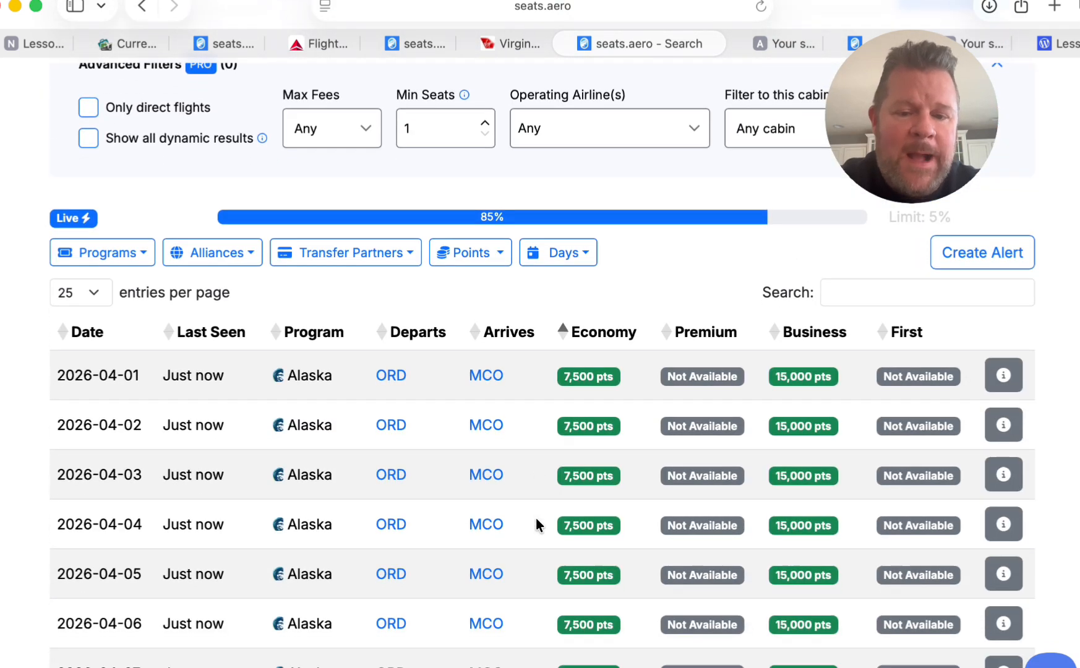
{"action": "scroll", "coordinate": [536, 525], "scroll_direction": "down", "scroll_amount": 1}
{"action": "scroll", "coordinate": [536, 518], "scroll_direction": "down", "scroll_amount": 2}
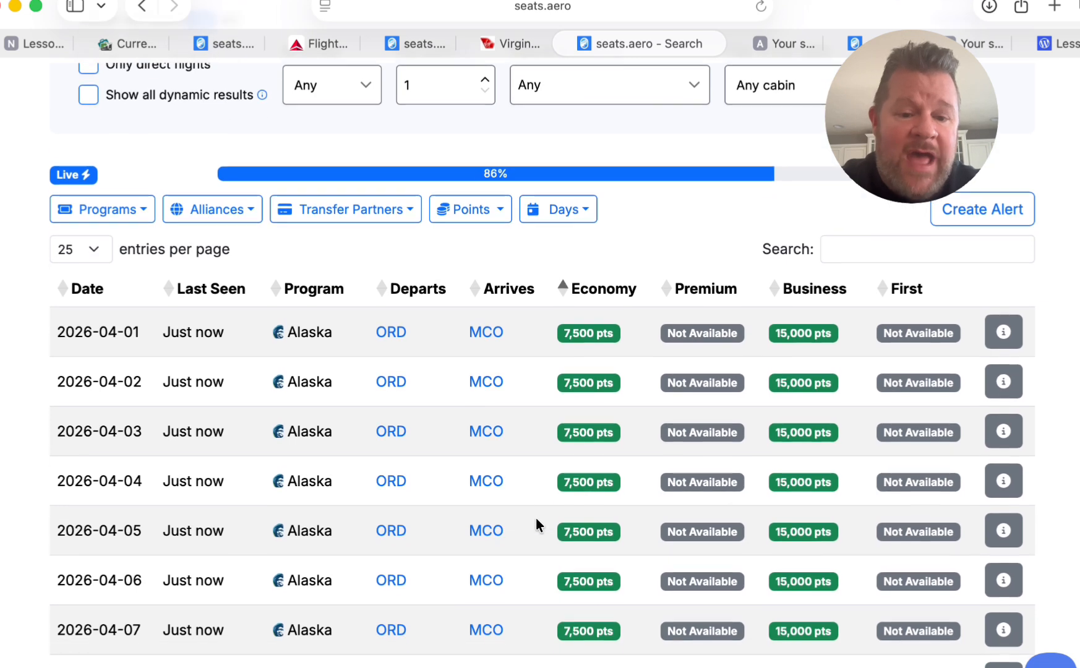
{"action": "scroll", "coordinate": [536, 517], "scroll_direction": "down", "scroll_amount": 2}
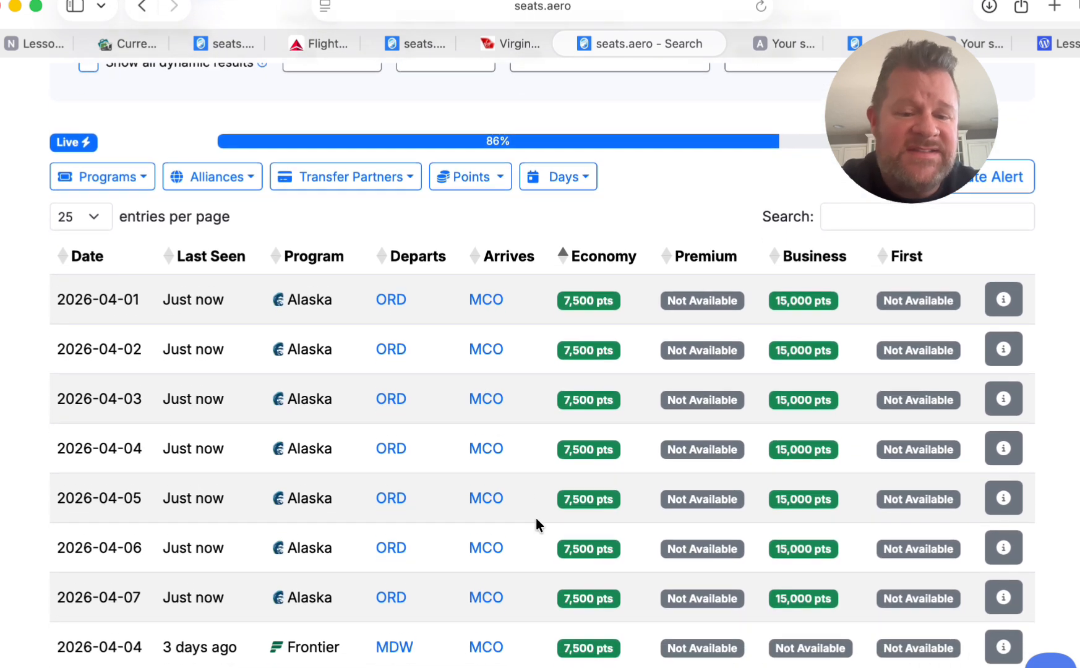
Step: Check the fees and flight details of the 2026-04-01 Alaska ORD to MCO economy award, and switch to the aa.com page
{"action": "mouse_move", "coordinate": [589, 284]}
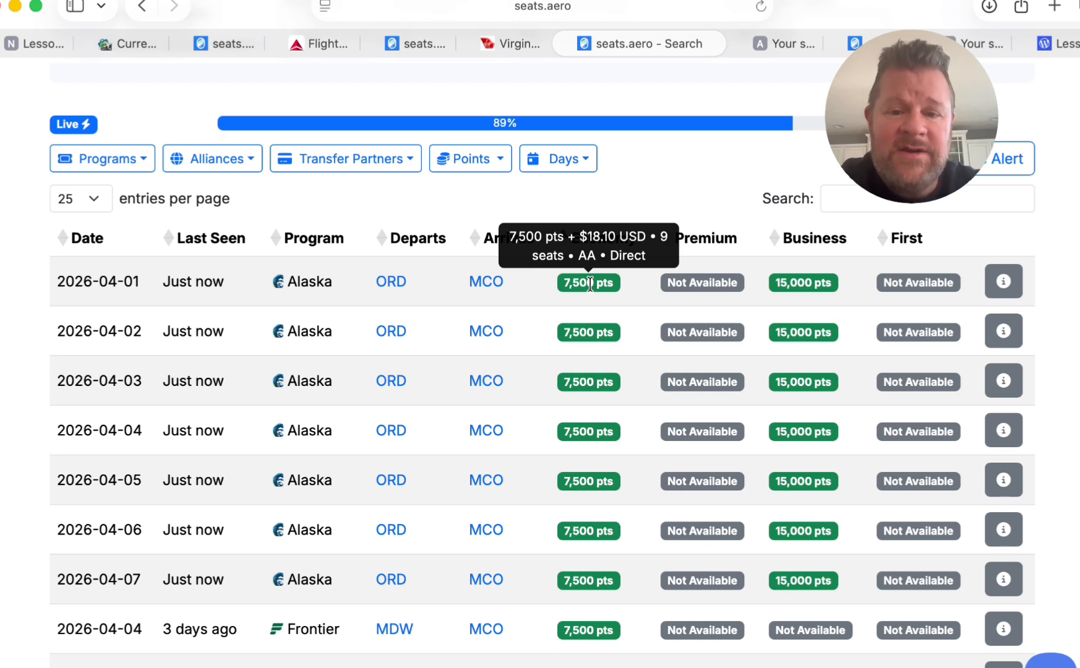
{"action": "left_click", "coordinate": [1004, 289]}
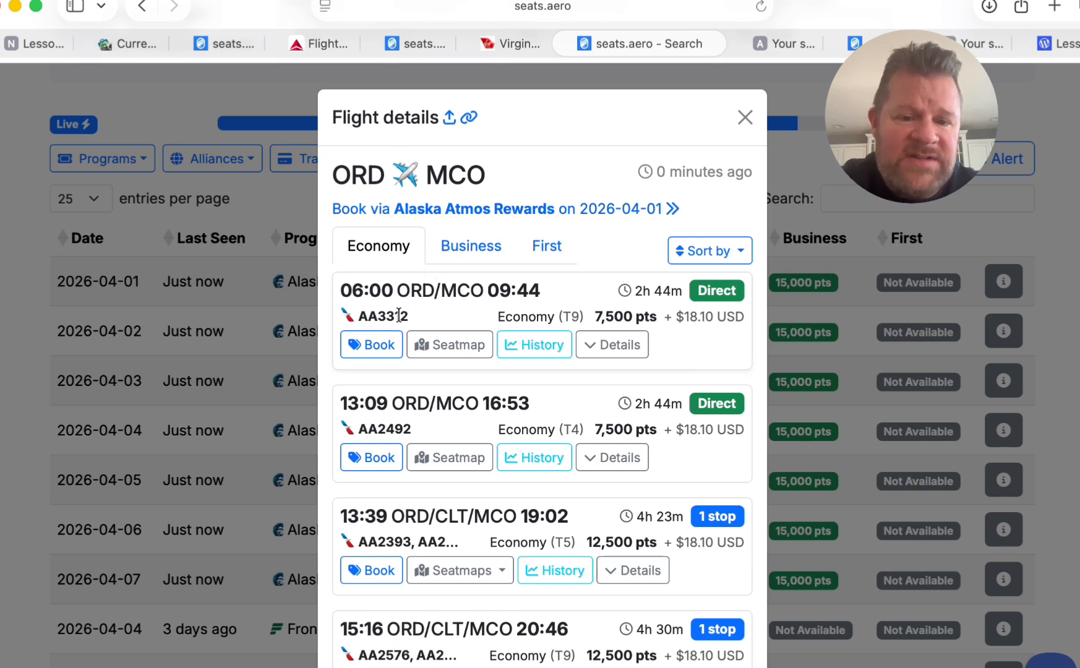
{"action": "left_click", "coordinate": [778, 40]}
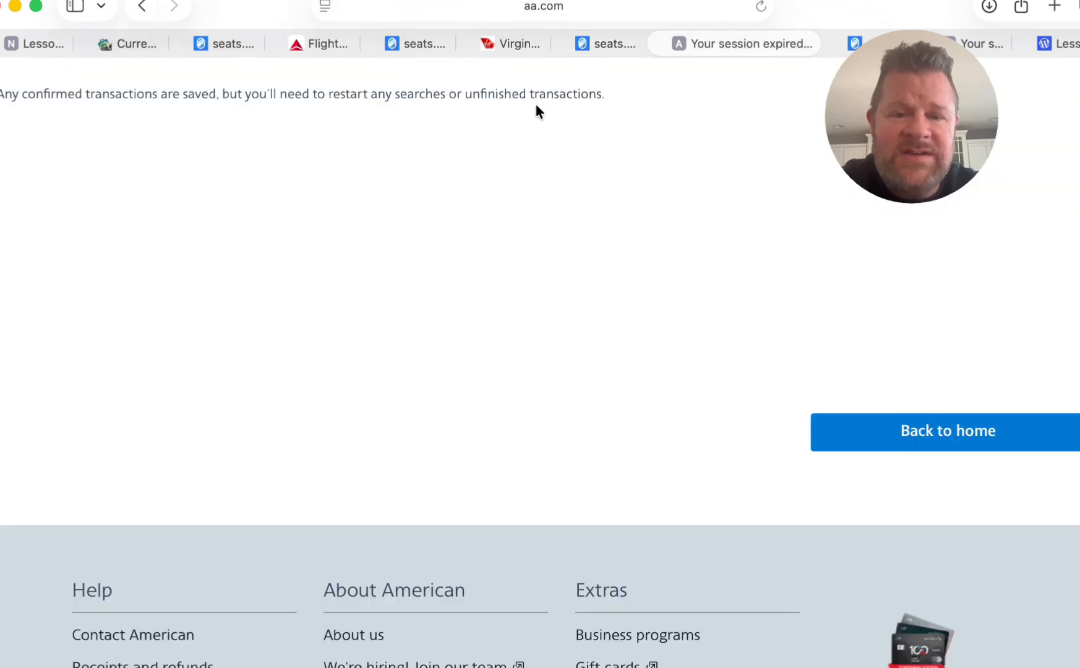
Step: Return to the American Airlines home page from the expired session and set the flight's departure airport to ORD, Chicago O'Hare
{"action": "scroll", "coordinate": [536, 105], "scroll_direction": "up", "scroll_amount": 5}
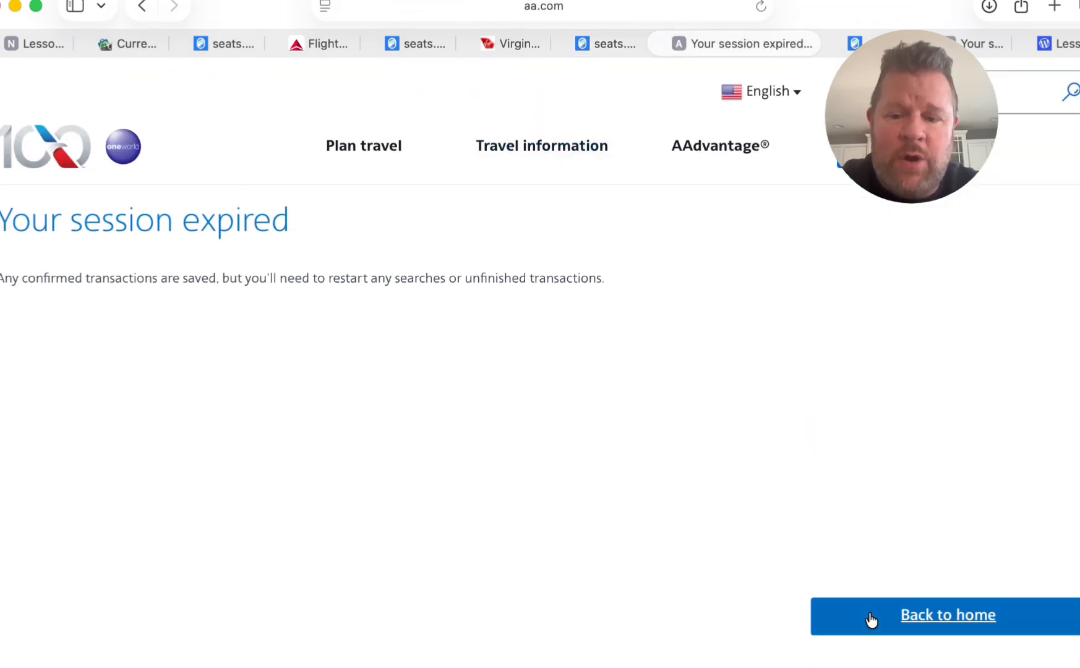
{"action": "left_click", "coordinate": [873, 620]}
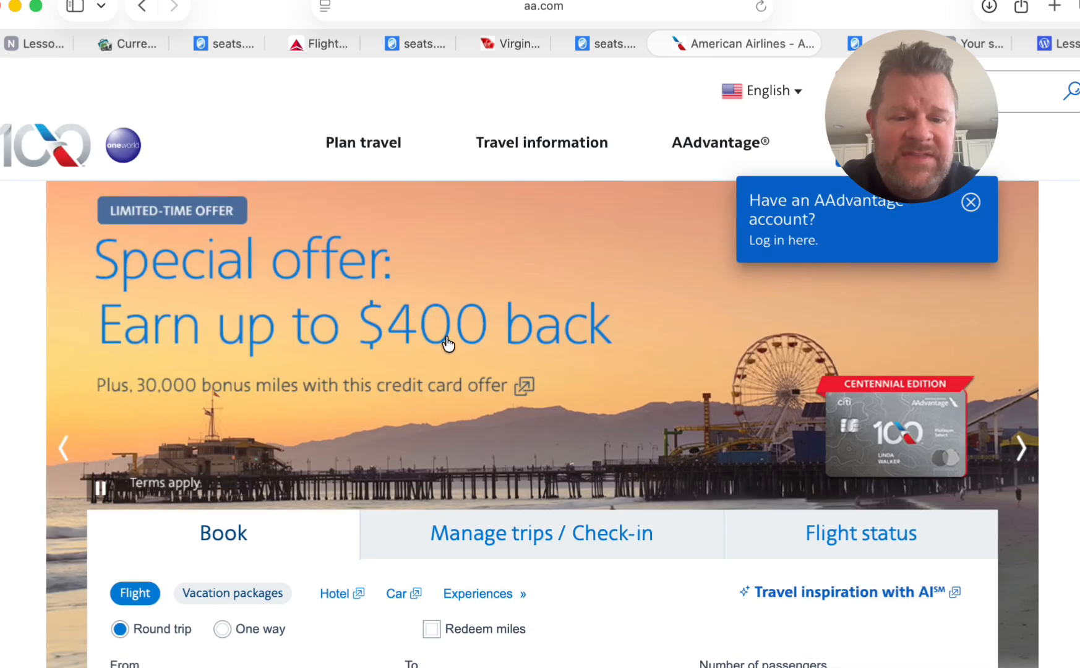
{"action": "scroll", "coordinate": [448, 343], "scroll_direction": "down", "scroll_amount": 8}
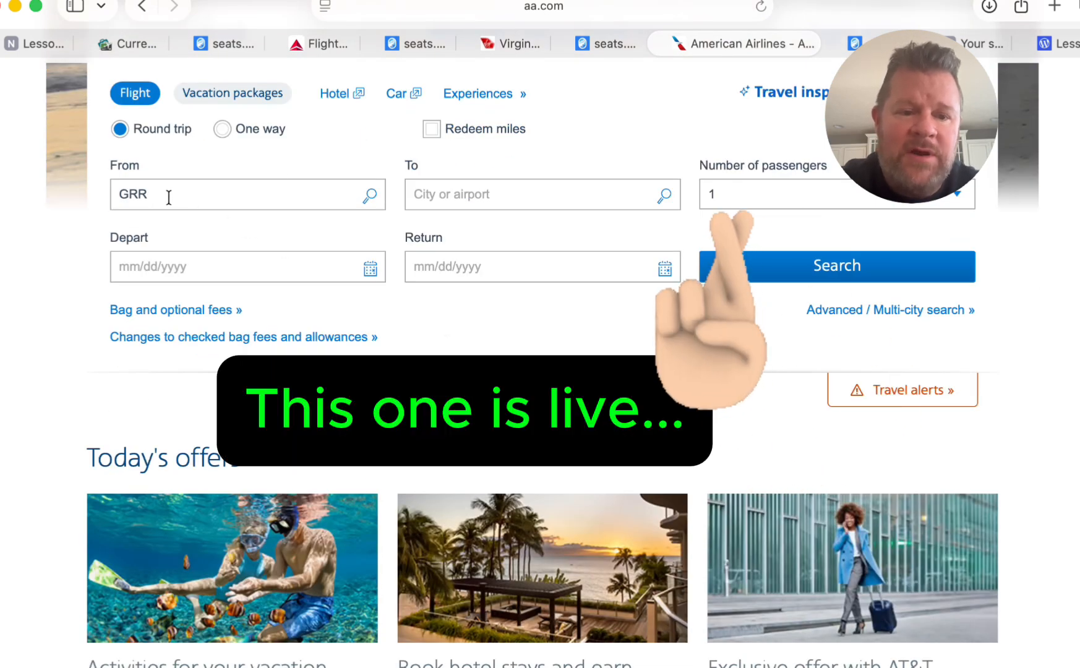
{"action": "left_click", "coordinate": [169, 196]}
{"action": "type", "text": "G"}
{"action": "type", "text": "ch"}
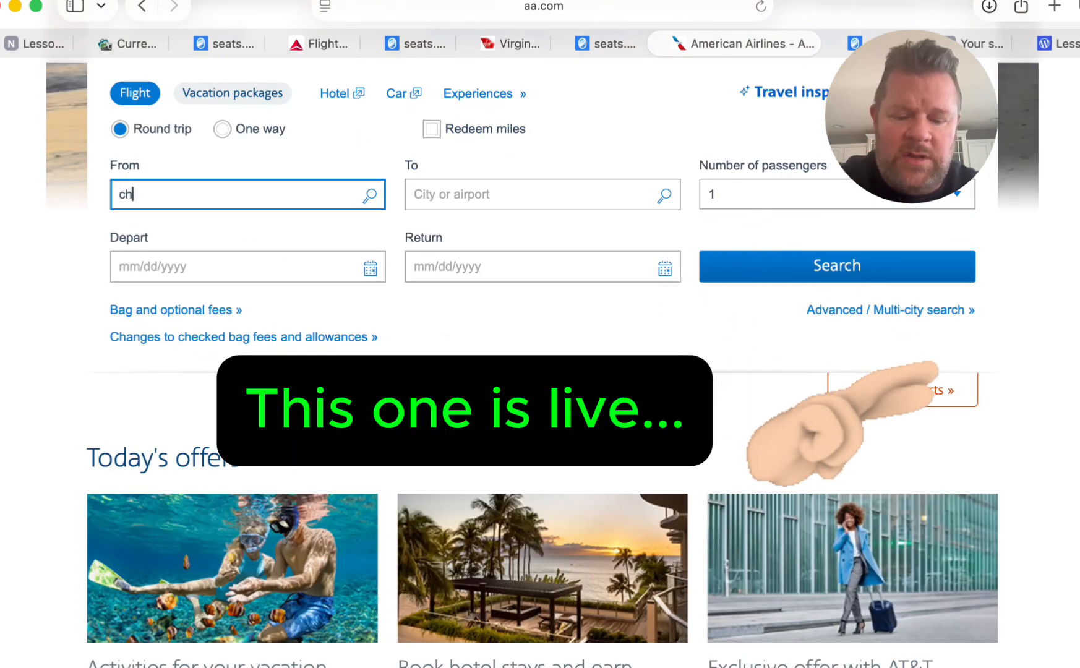
{"action": "type", "text": "ic"}
{"action": "key", "text": "BackSpace"}
{"action": "type", "text": "cago"}
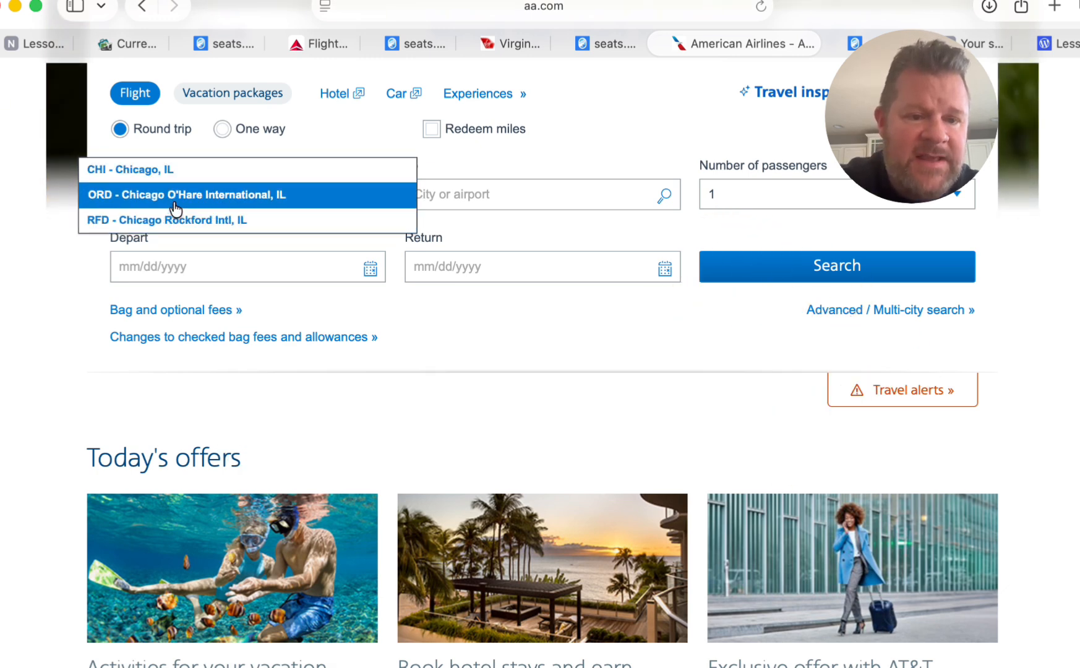
{"action": "left_click", "coordinate": [173, 203]}
Step: Set the destination to MCO, make the trip one way departing 04/04/2026, and run the flight search
{"action": "left_click", "coordinate": [470, 185]}
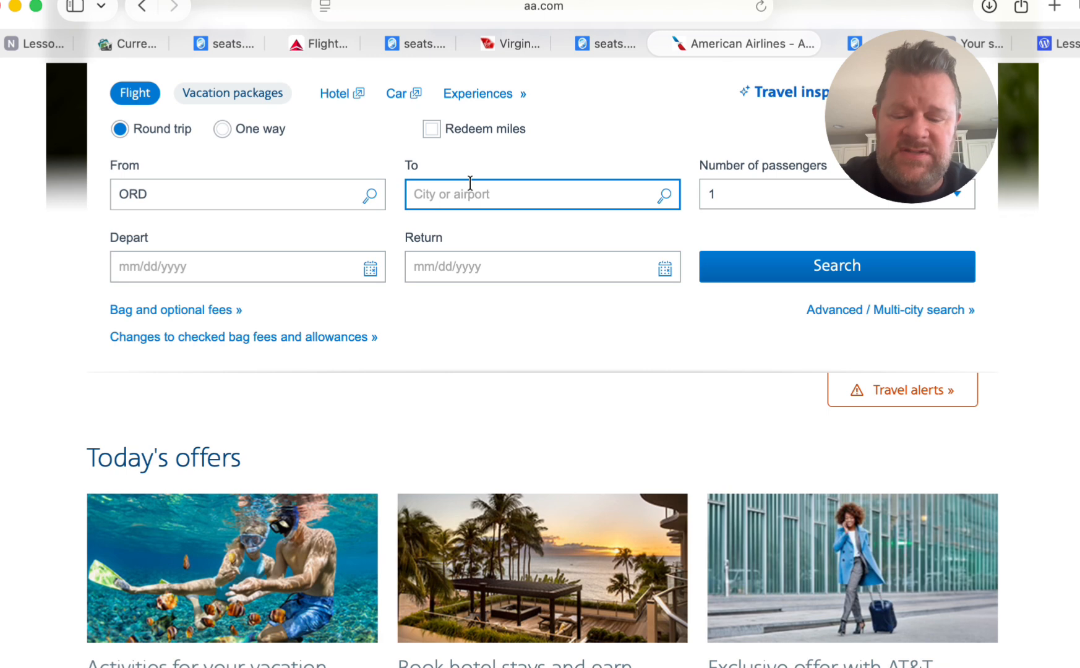
{"action": "type", "text": "mo"}
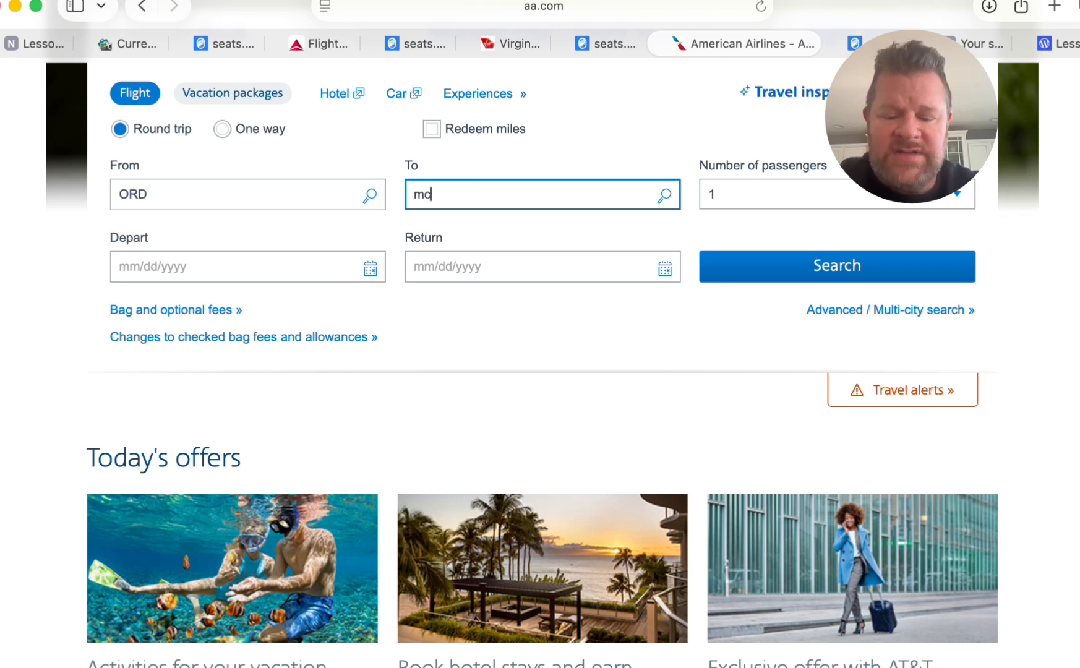
{"action": "left_click", "coordinate": [474, 201]}
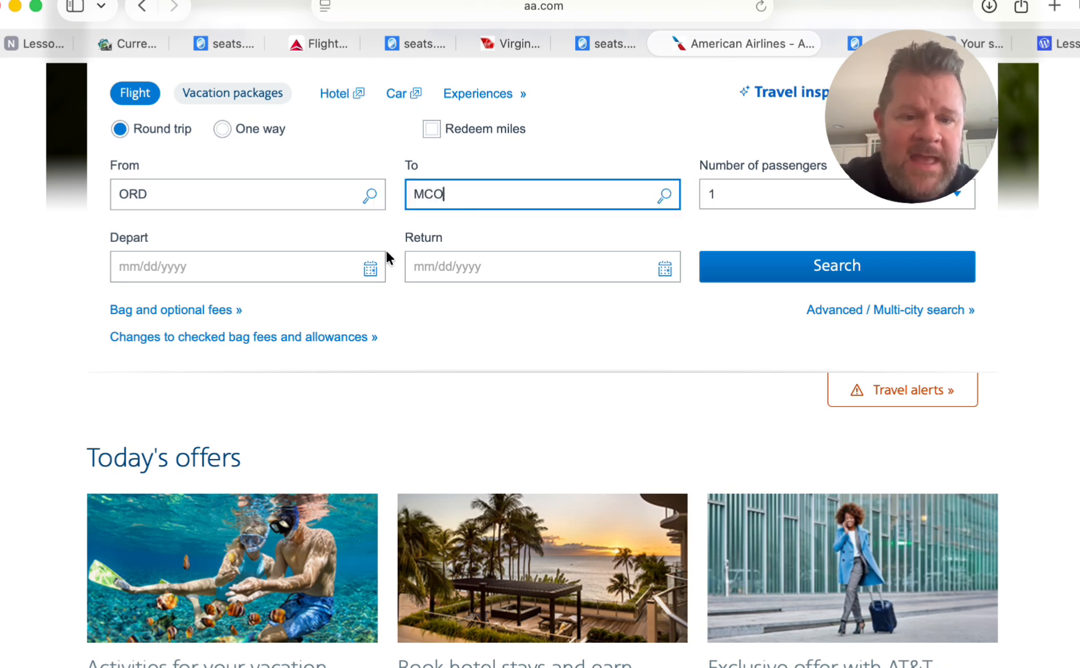
{"action": "left_click", "coordinate": [222, 129]}
{"action": "left_click", "coordinate": [370, 268]}
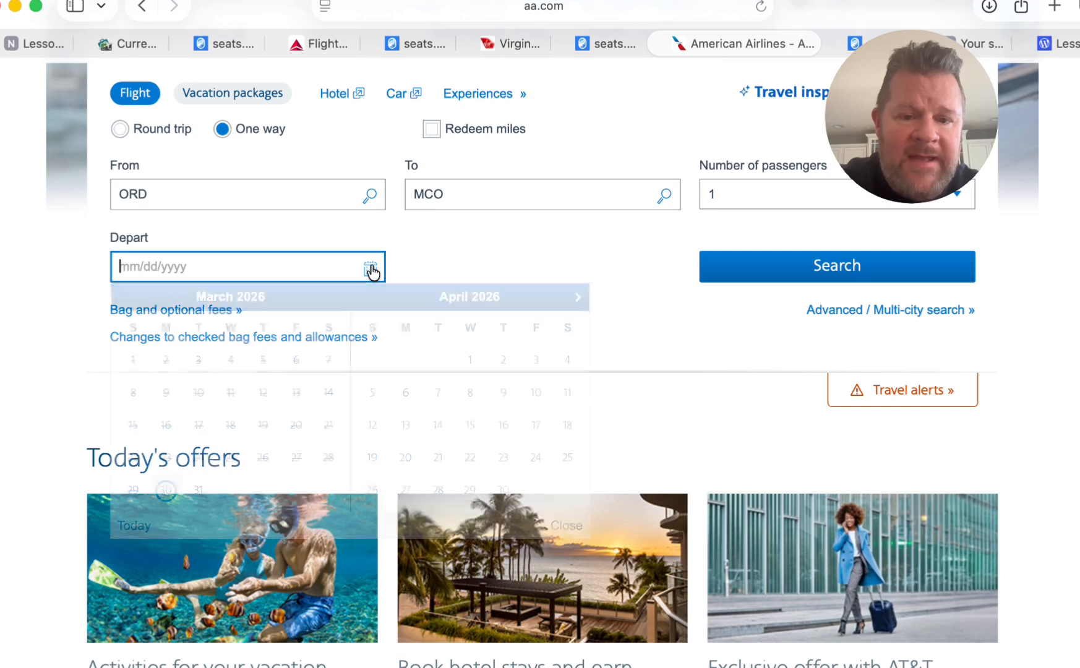
{"action": "left_click", "coordinate": [568, 359]}
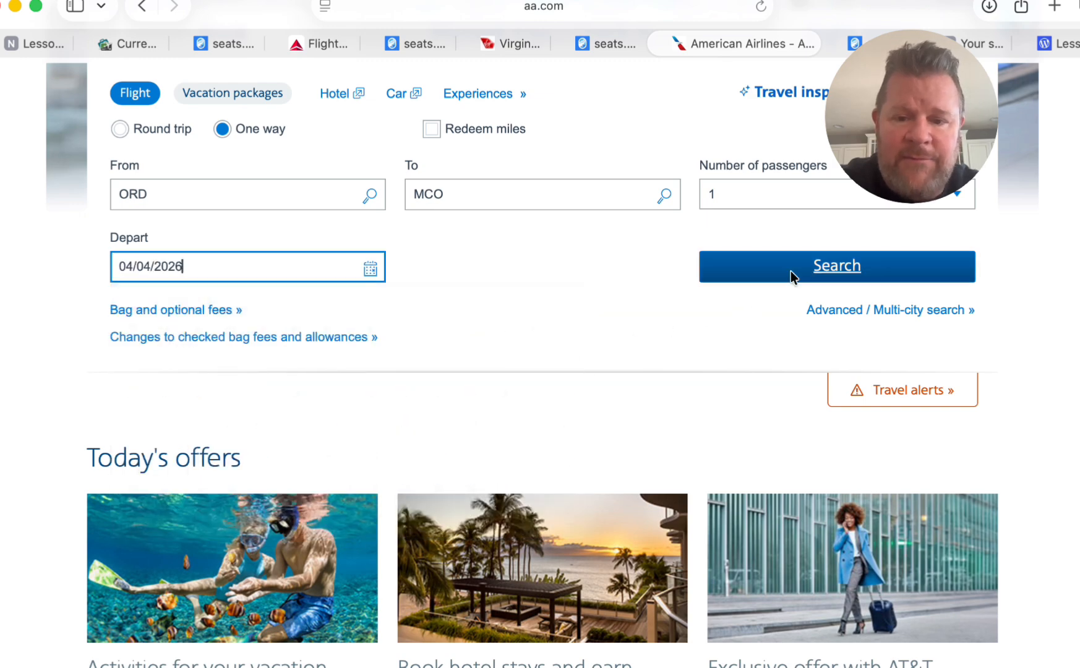
{"action": "left_click", "coordinate": [818, 257]}
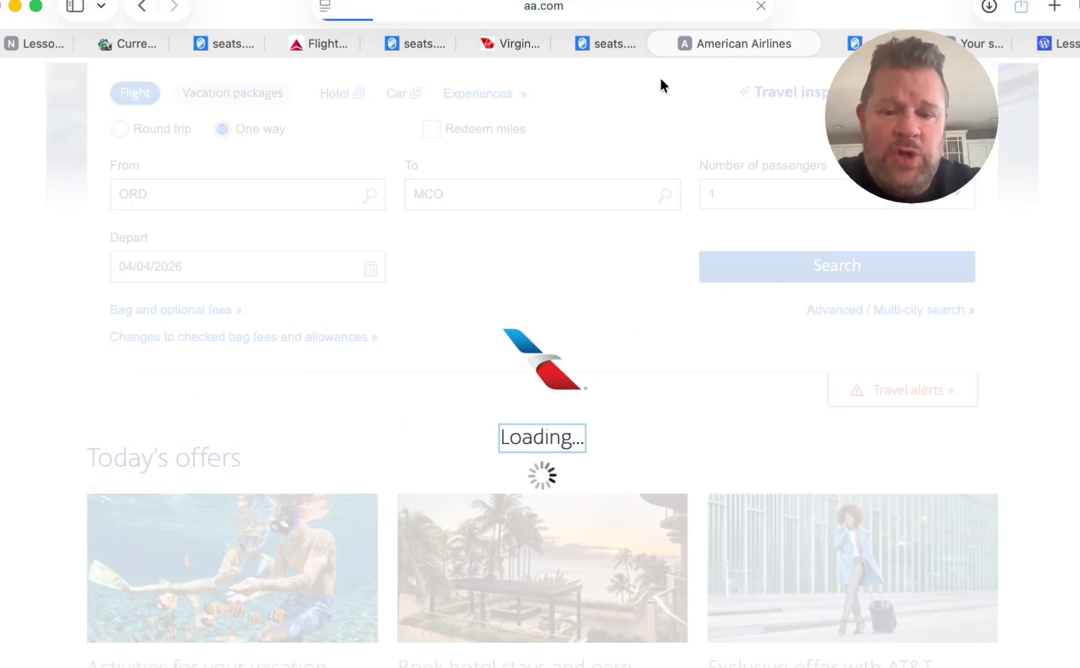
Step: Compare the aa.com Chicago to Orlando cash fares with the 2026-04-01 Alaska award on seats.aero, and close its flight details
{"action": "left_click", "coordinate": [603, 40]}
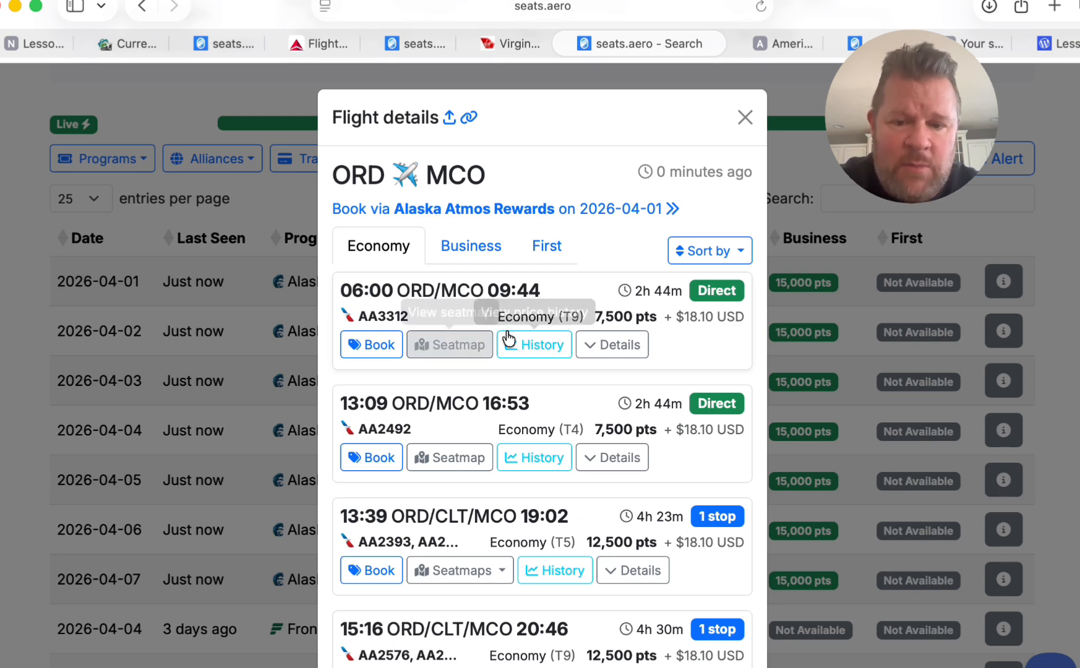
{"action": "left_click", "coordinate": [785, 40]}
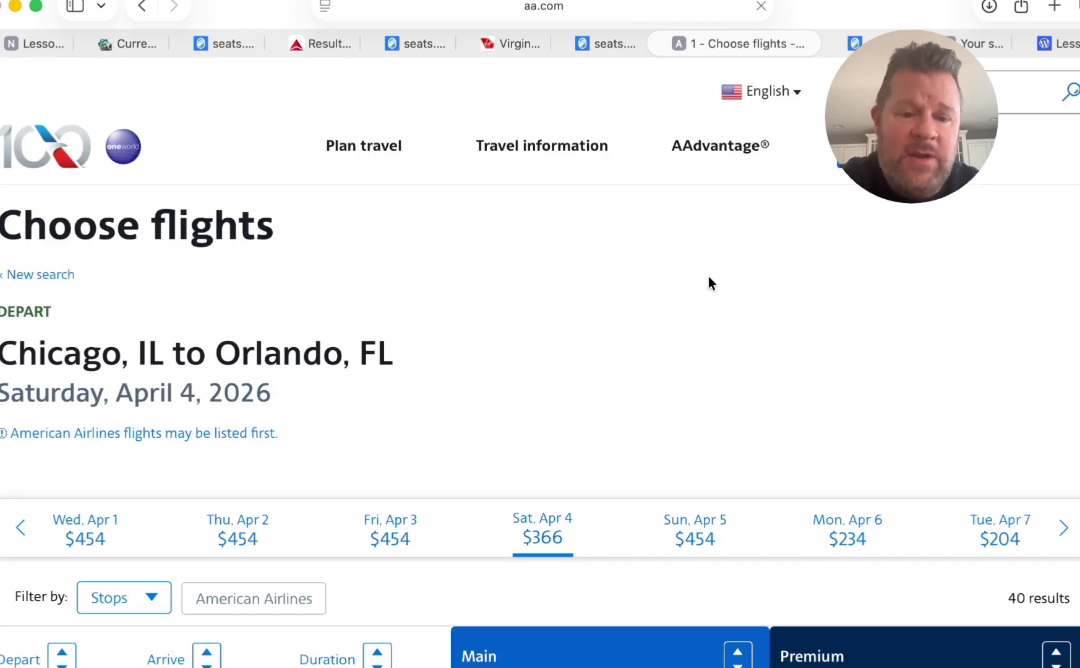
{"action": "scroll", "coordinate": [709, 293], "scroll_direction": "down", "scroll_amount": 5}
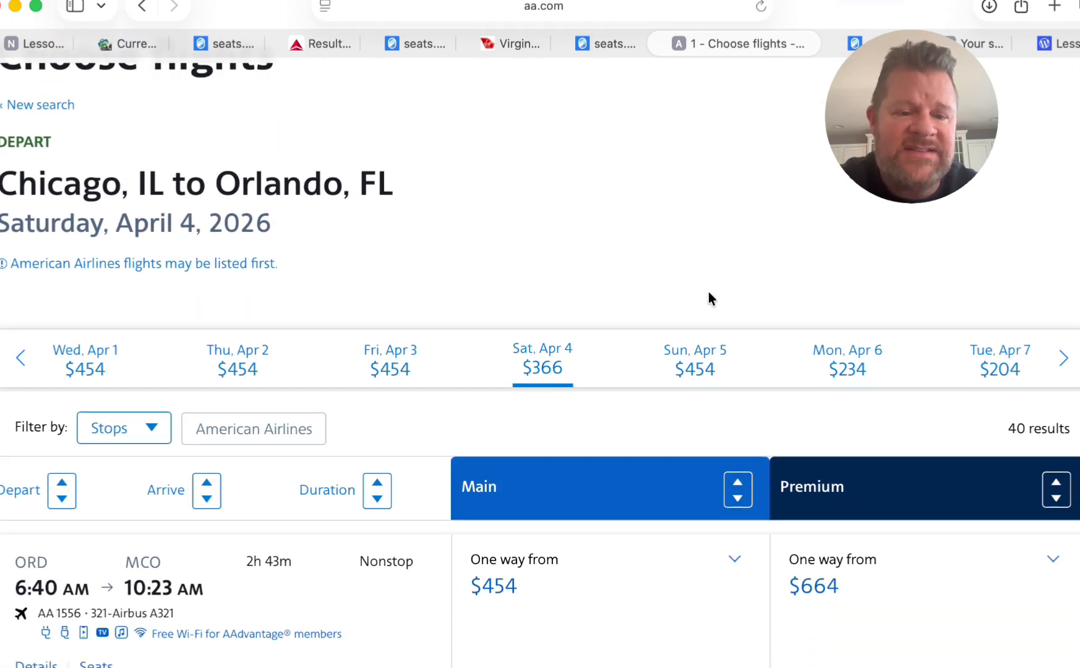
{"action": "scroll", "coordinate": [707, 291], "scroll_direction": "down", "scroll_amount": 4}
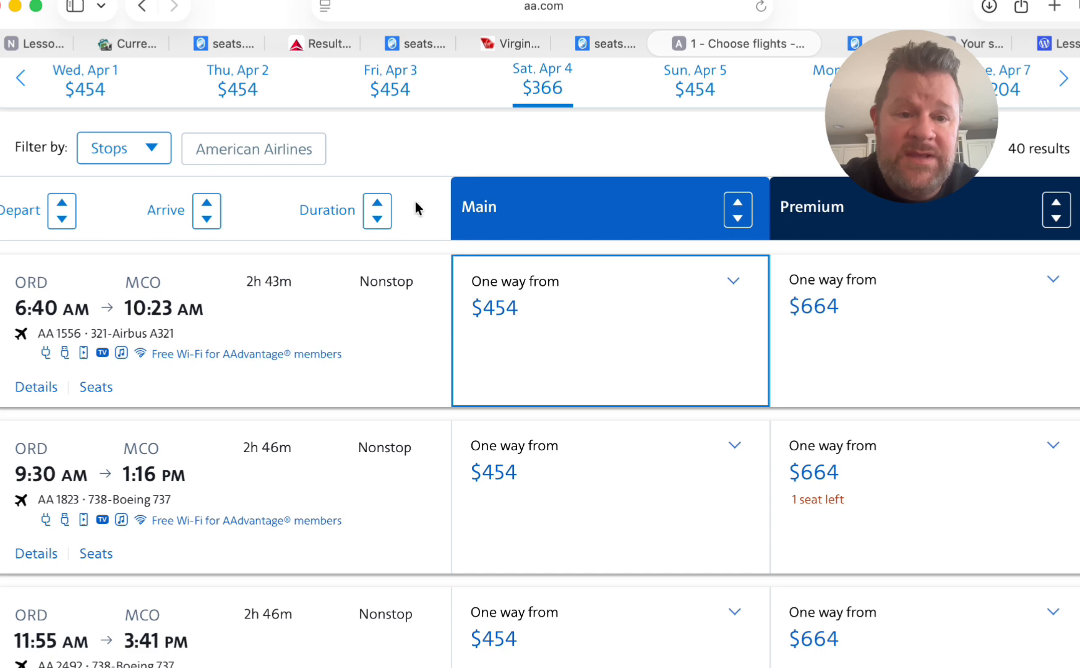
{"action": "scroll", "coordinate": [506, 149], "scroll_direction": "up", "scroll_amount": 5}
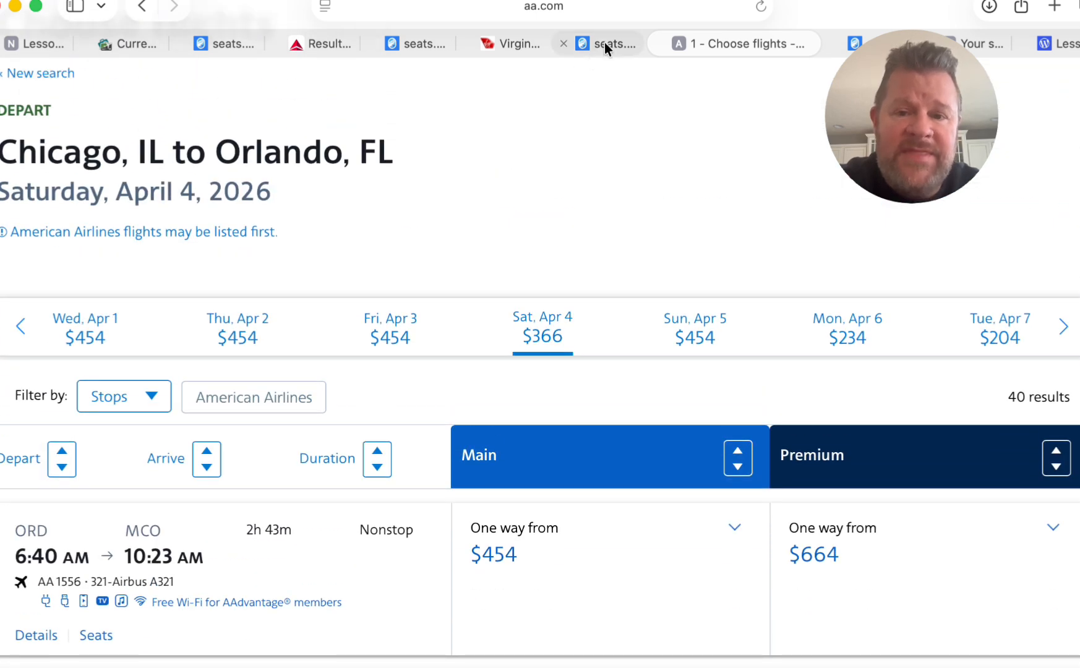
{"action": "left_click", "coordinate": [604, 42]}
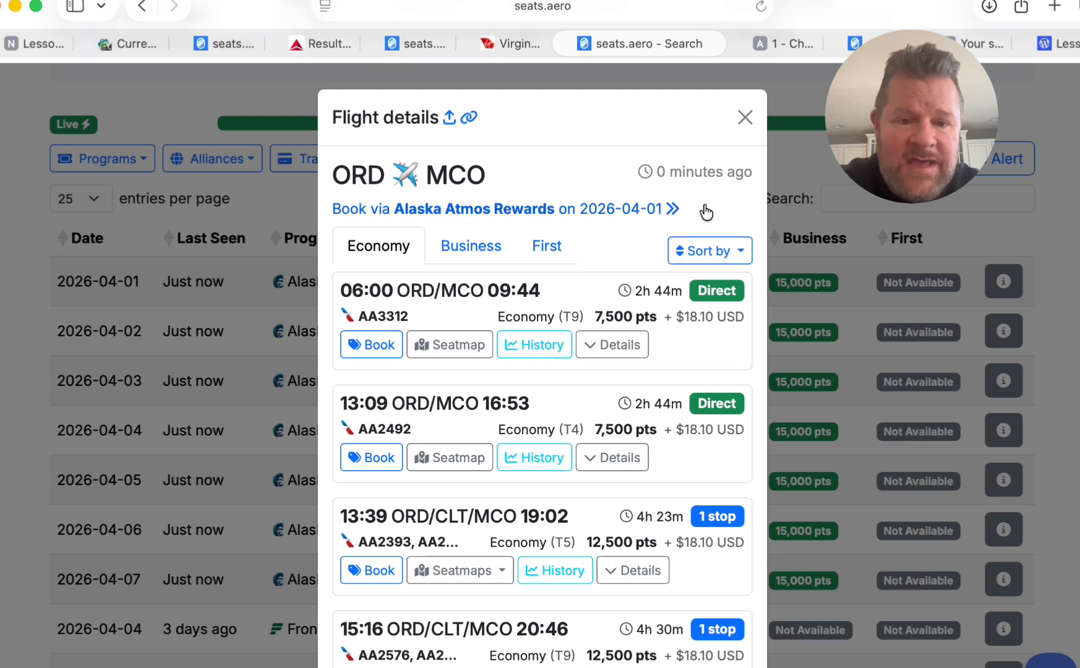
{"action": "left_click", "coordinate": [745, 119]}
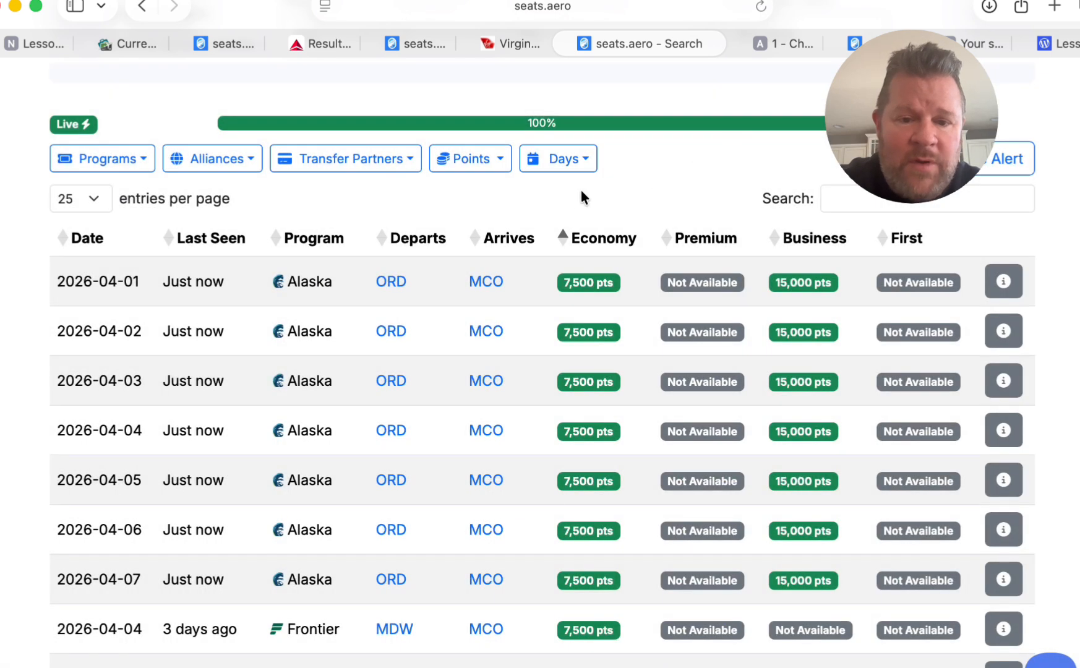
Step: Switch to the Flight Award Calculator and set the points required to 7500
{"action": "left_click", "coordinate": [32, 46]}
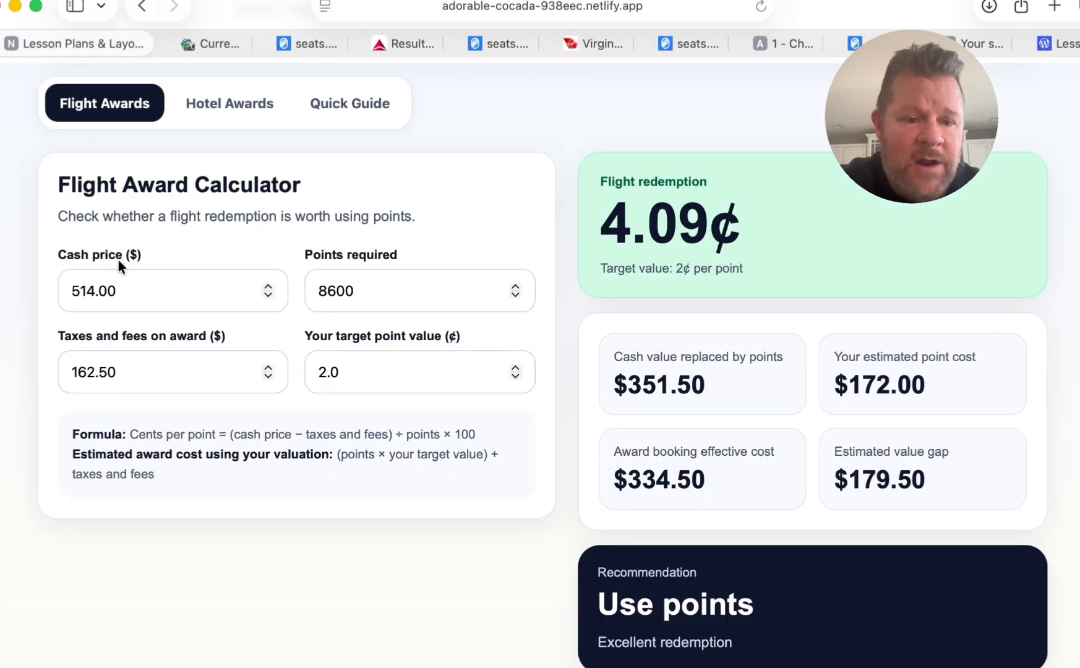
{"action": "left_click", "coordinate": [383, 293]}
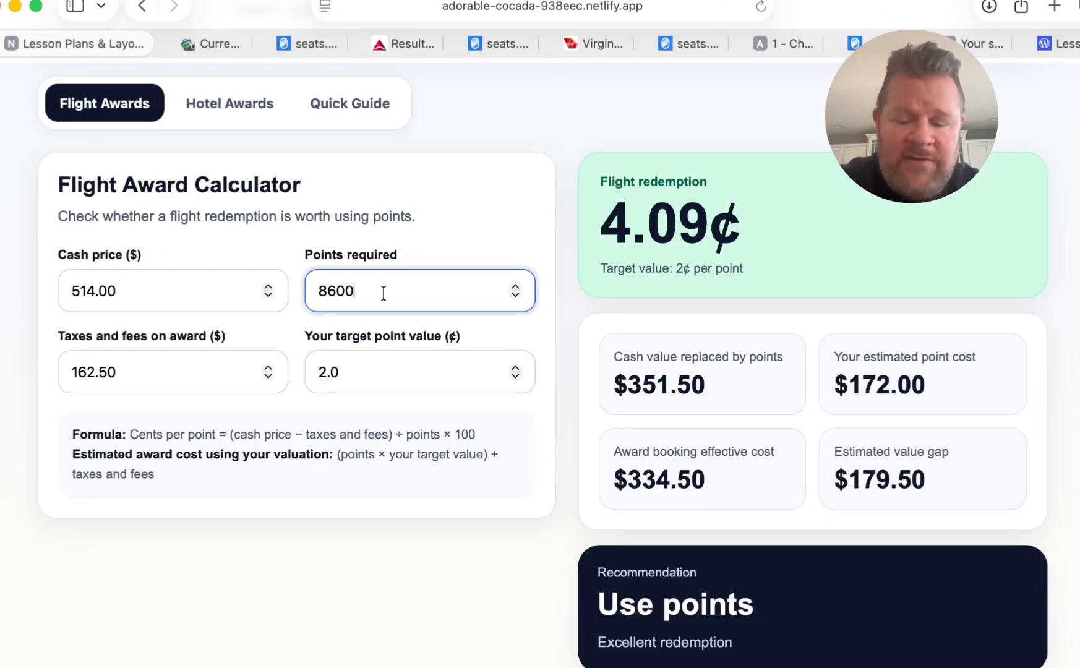
{"action": "key", "text": "BackSpace"}
{"action": "key", "text": "BackSpace"}
{"action": "key", "text": "BackSpace"}
{"action": "key", "text": "BackSpace"}
{"action": "type", "text": "7500"}
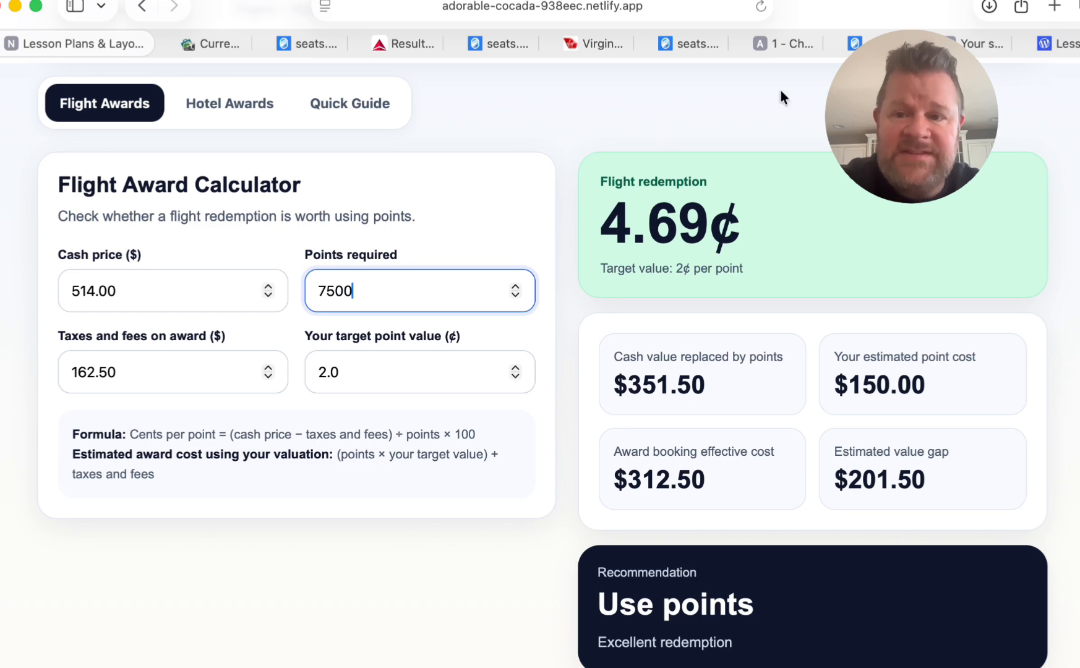
Step: Check the aa.com Chicago to Orlando cash fare and the fees on the 2026-04-01 Alaska economy award in seats.aero
{"action": "left_click", "coordinate": [836, 43]}
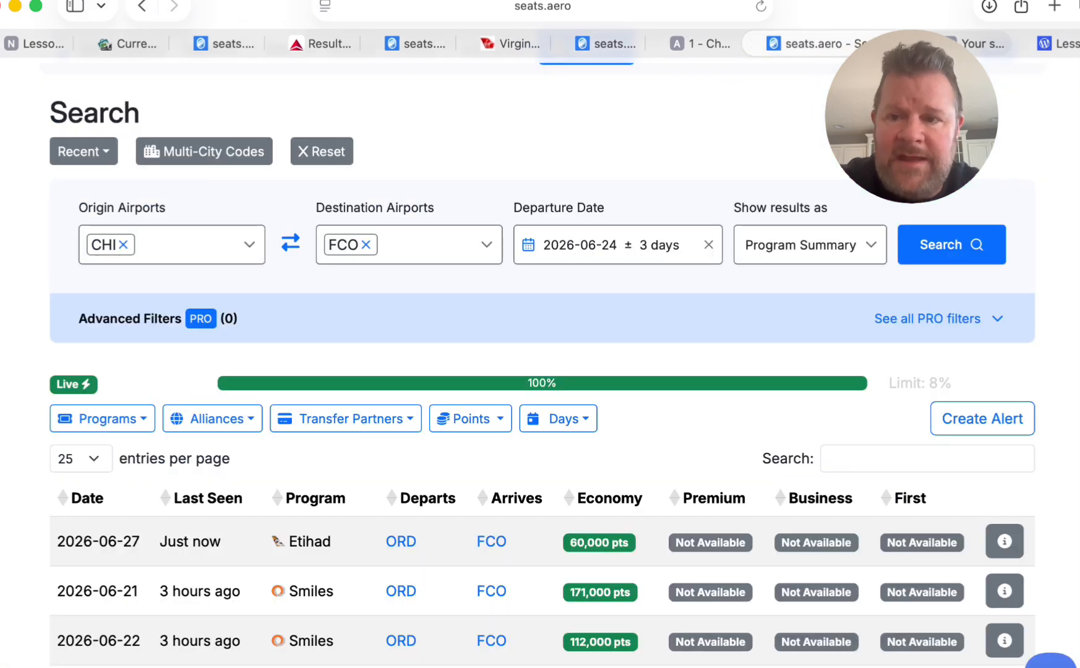
{"action": "left_click", "coordinate": [976, 44]}
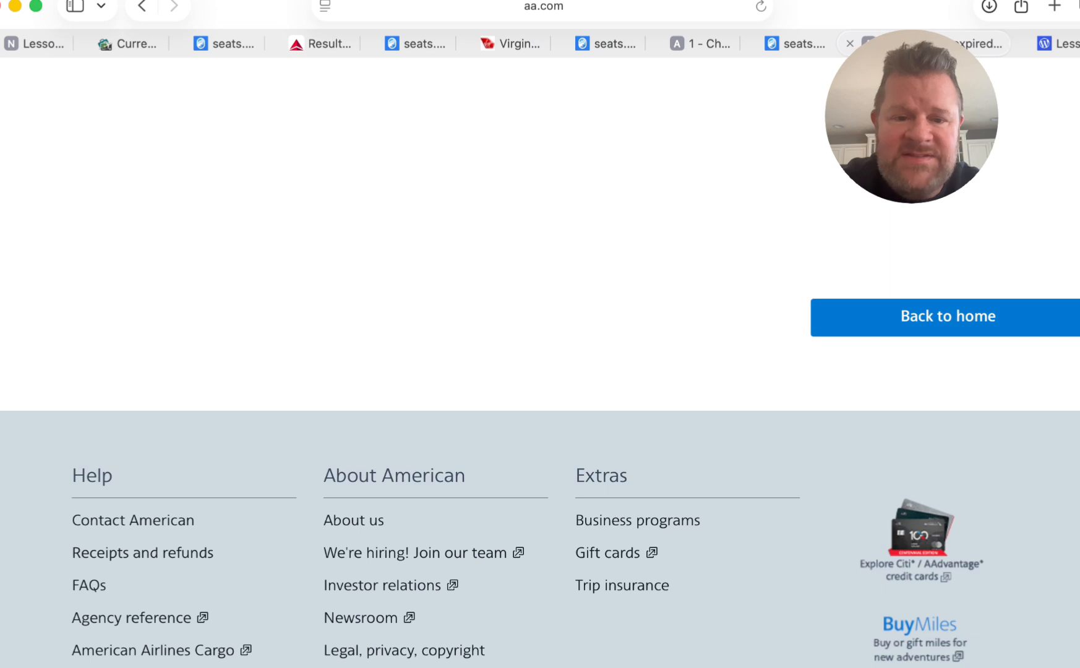
{"action": "left_click", "coordinate": [696, 50]}
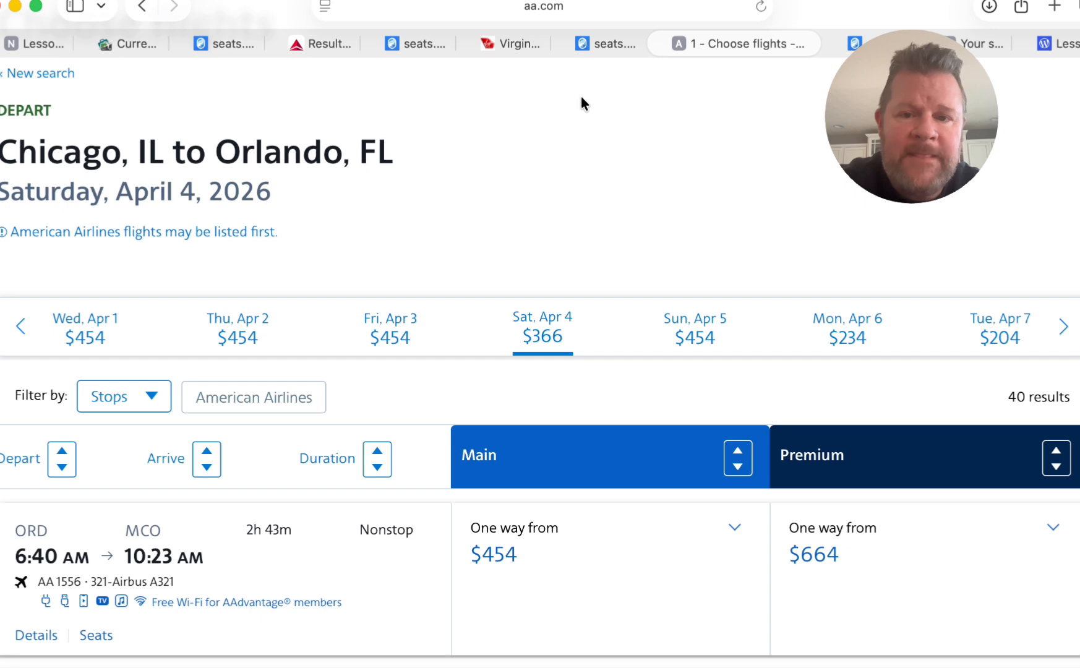
{"action": "left_click", "coordinate": [601, 44]}
{"action": "mouse_move", "coordinate": [609, 282]}
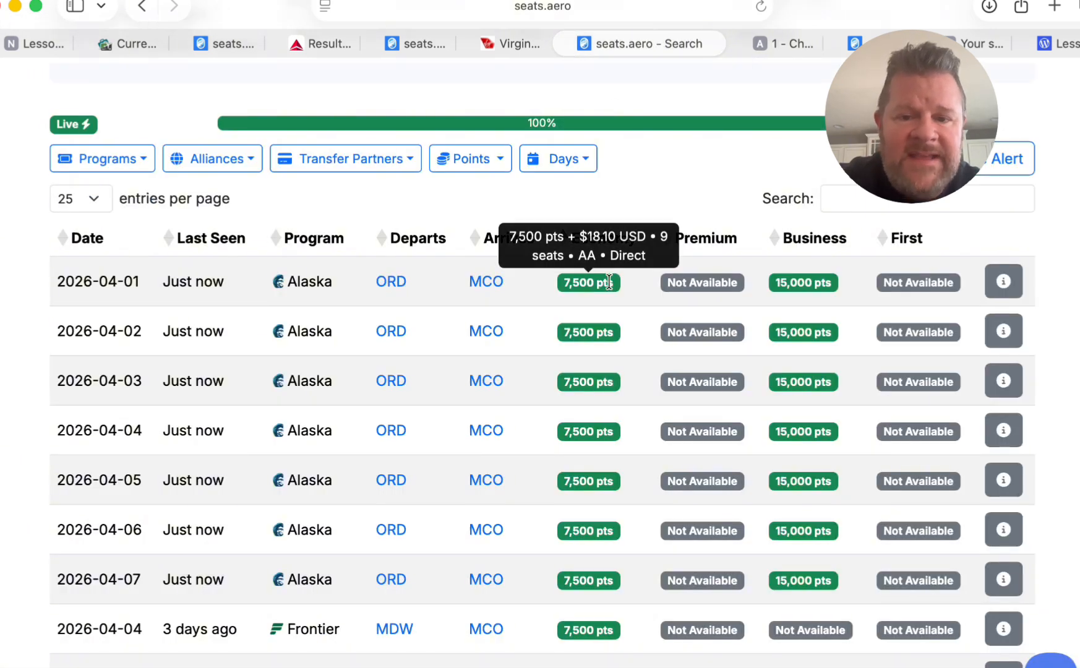
Step: Switch back to the Flight Award Calculator and set the cash price to $454
{"action": "left_click", "coordinate": [38, 43]}
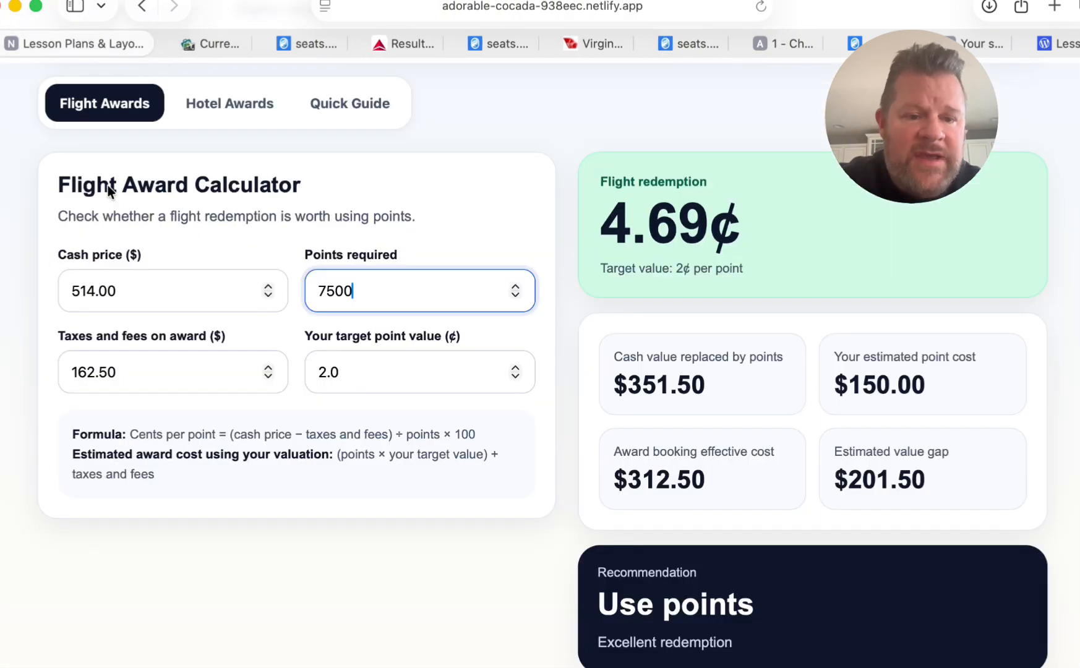
{"action": "left_click", "coordinate": [131, 293]}
{"action": "key", "text": "BackSpace"}
{"action": "key", "text": "BackSpace"}
{"action": "key", "text": "BackSpace"}
{"action": "key", "text": "BackSpace"}
{"action": "key", "text": "BackSpace"}
{"action": "key", "text": "BackSpace"}
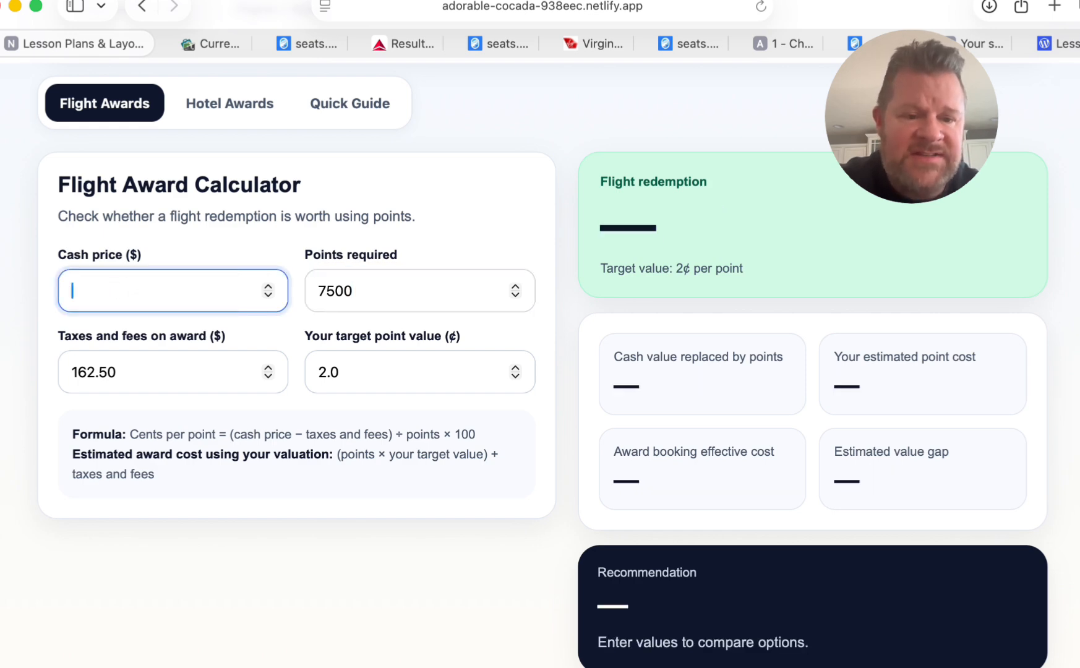
{"action": "type", "text": "454"}
Step: Set the taxes and fees on the award to $18
{"action": "left_click", "coordinate": [119, 366]}
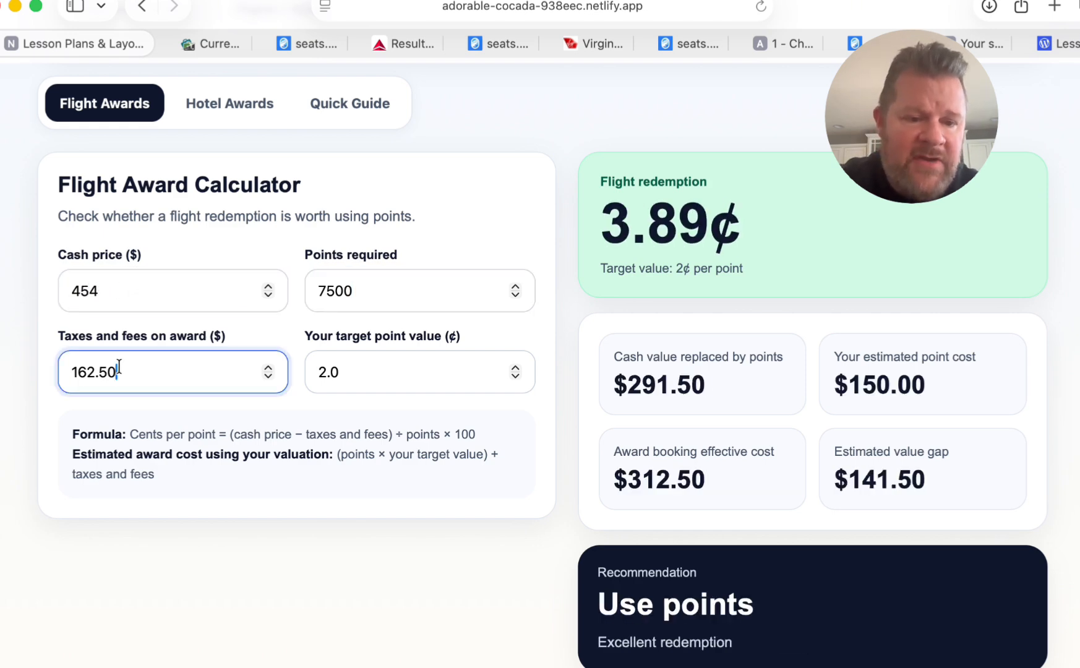
{"action": "key", "text": "BackSpace"}
{"action": "key", "text": "BackSpace"}
{"action": "key", "text": "BackSpace"}
{"action": "key", "text": "BackSpace"}
{"action": "key", "text": "BackSpace"}
{"action": "key", "text": "BackSpace"}
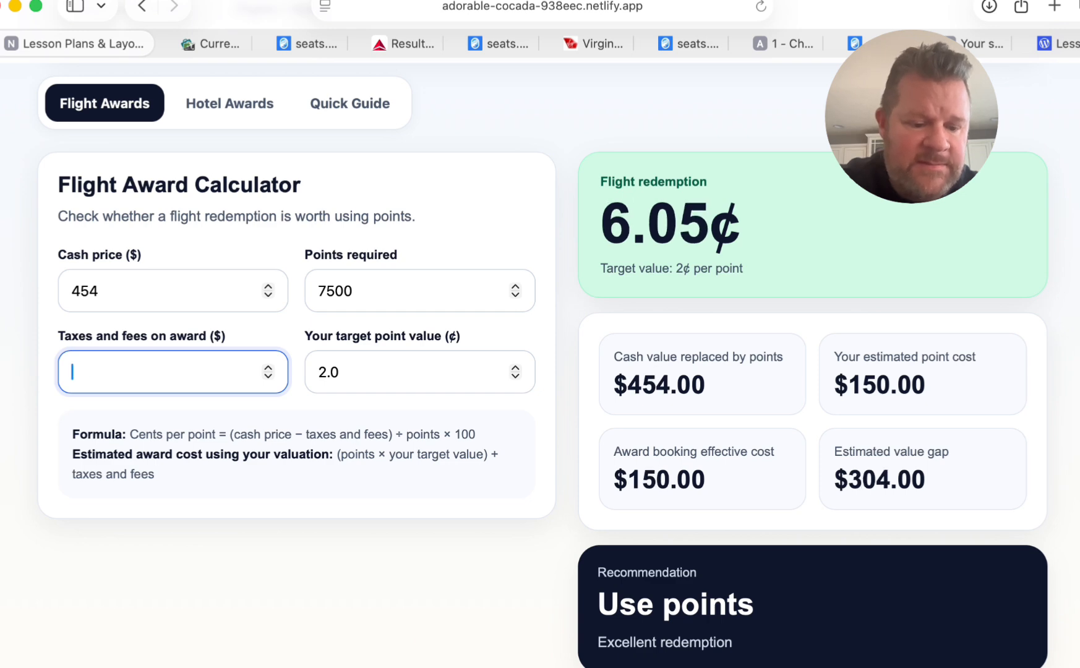
{"action": "type", "text": "18"}
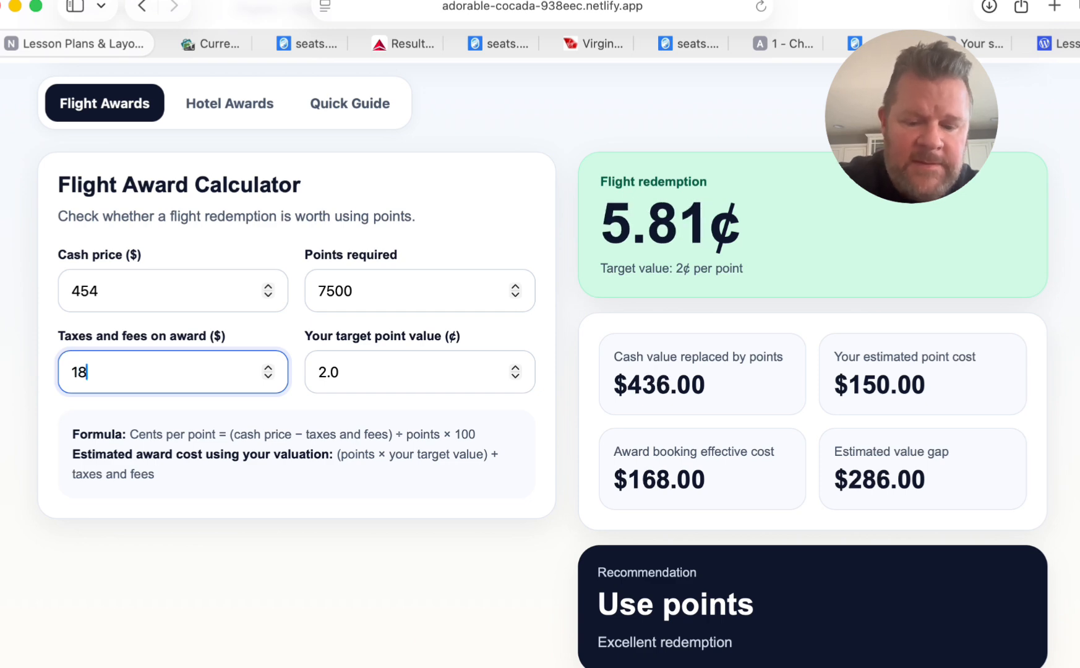
{"action": "left_click", "coordinate": [794, 201]}
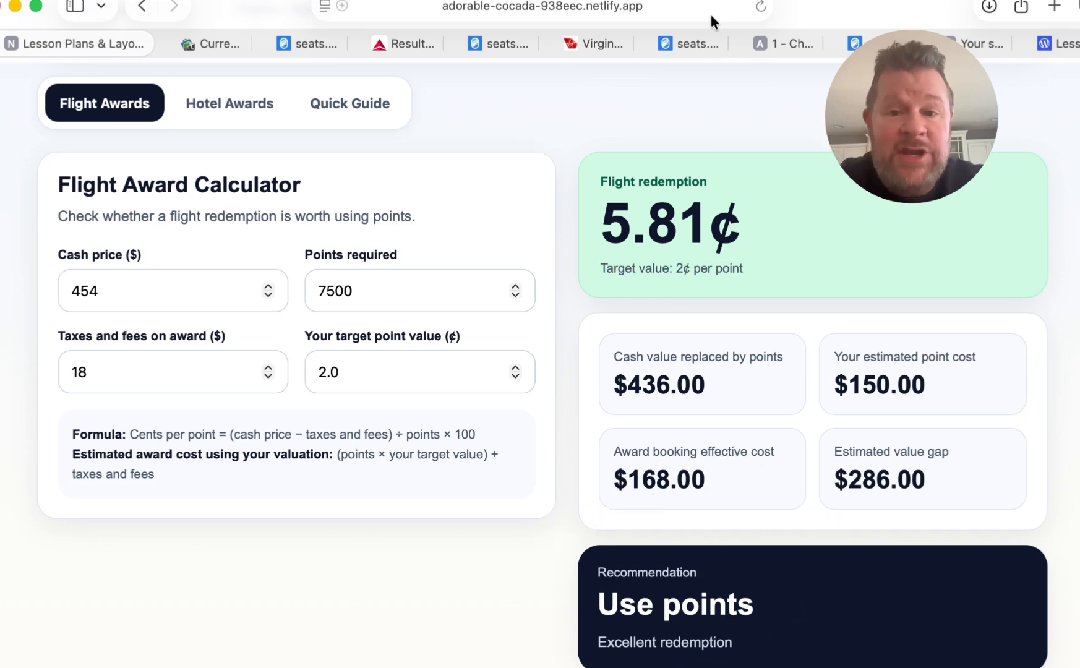
Step: Switch to the Chicago to Orlando search in seats.aero and filter its results to the Delta SkyMiles program
{"action": "left_click", "coordinate": [693, 40]}
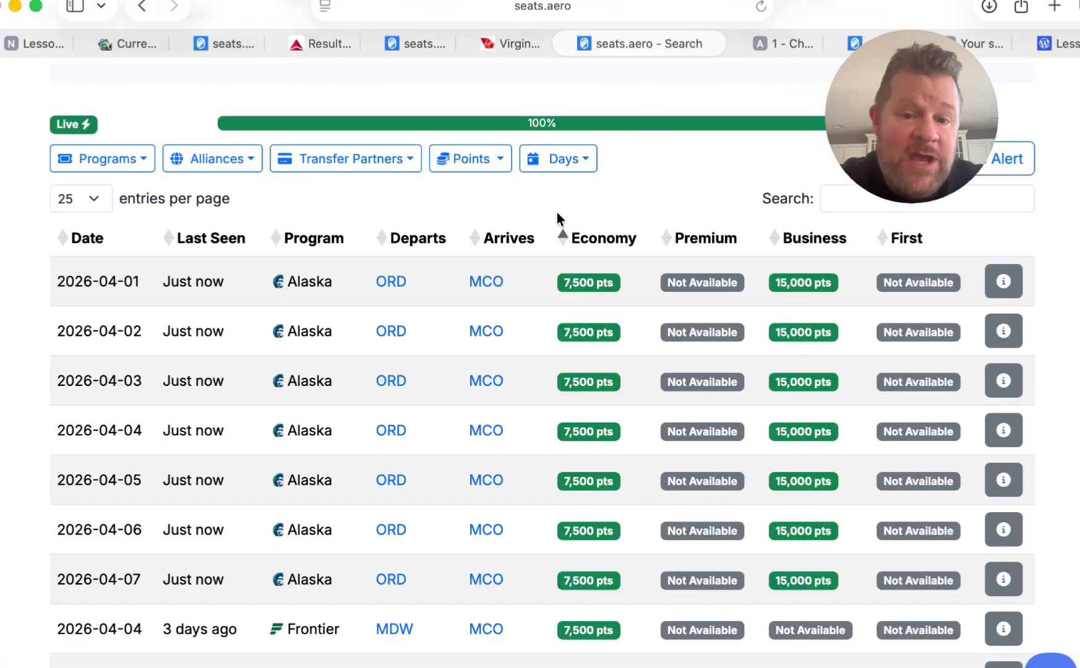
{"action": "scroll", "coordinate": [557, 211], "scroll_direction": "down", "scroll_amount": 1}
{"action": "scroll", "coordinate": [557, 214], "scroll_direction": "up", "scroll_amount": 1}
{"action": "left_click", "coordinate": [147, 159]}
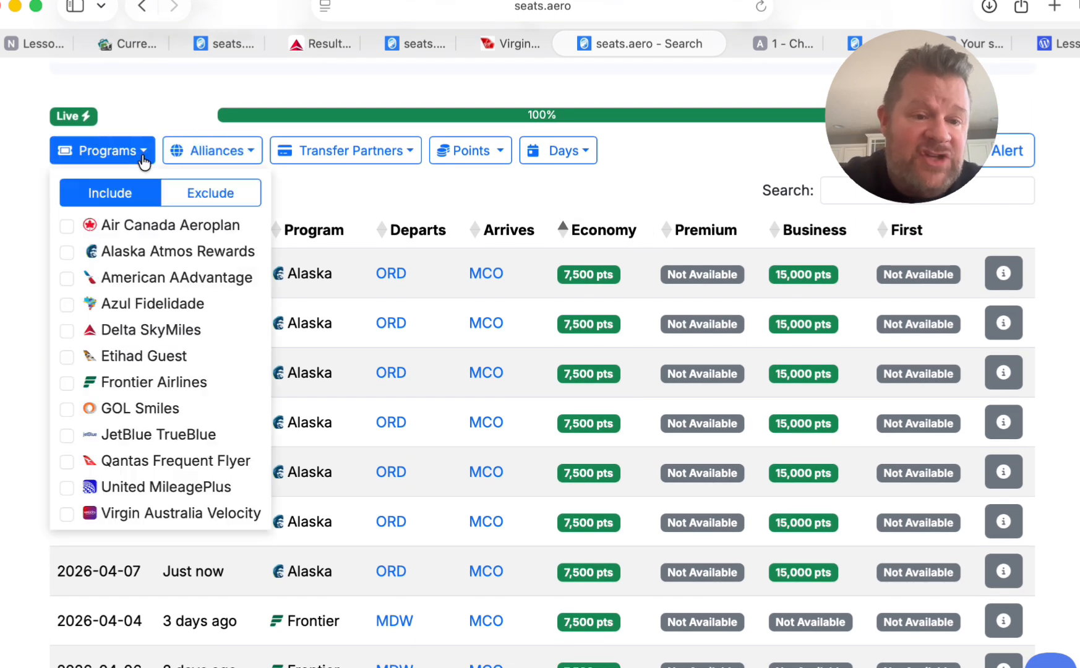
{"action": "scroll", "coordinate": [177, 291], "scroll_direction": "down", "scroll_amount": 2}
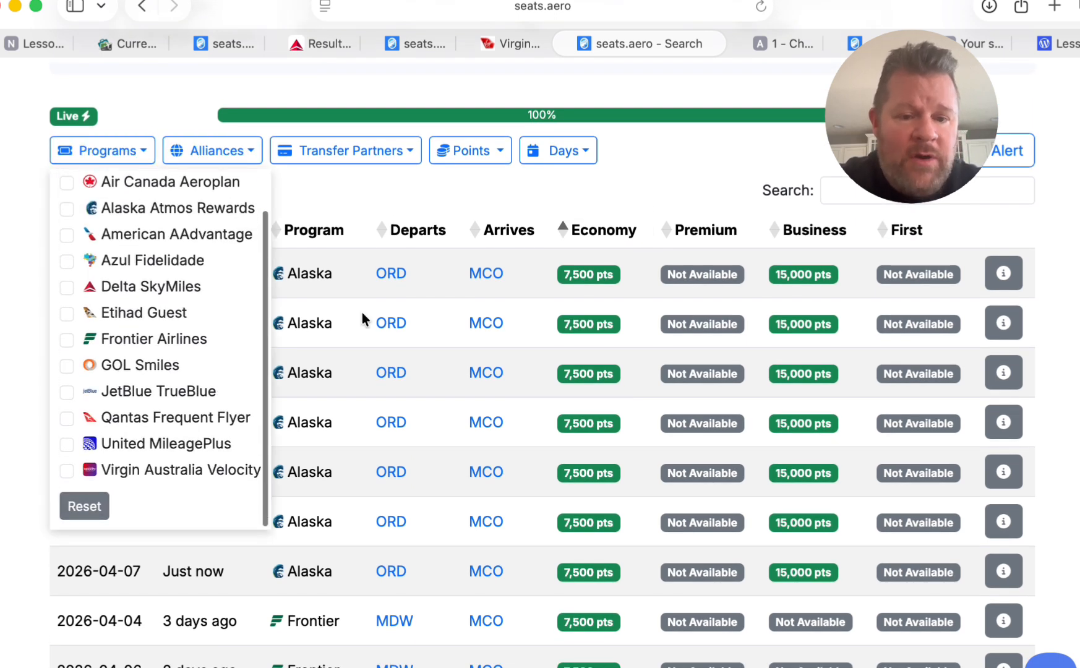
{"action": "scroll", "coordinate": [364, 337], "scroll_direction": "down", "scroll_amount": 3}
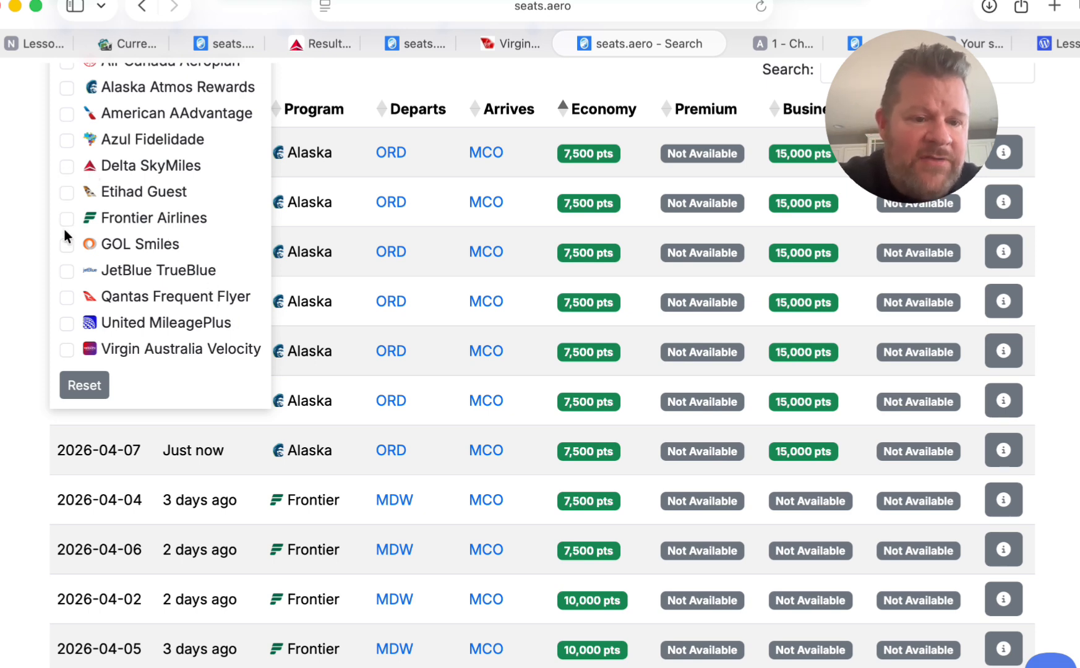
{"action": "scroll", "coordinate": [65, 272], "scroll_direction": "up", "scroll_amount": 1}
{"action": "scroll", "coordinate": [65, 278], "scroll_direction": "down", "scroll_amount": 1}
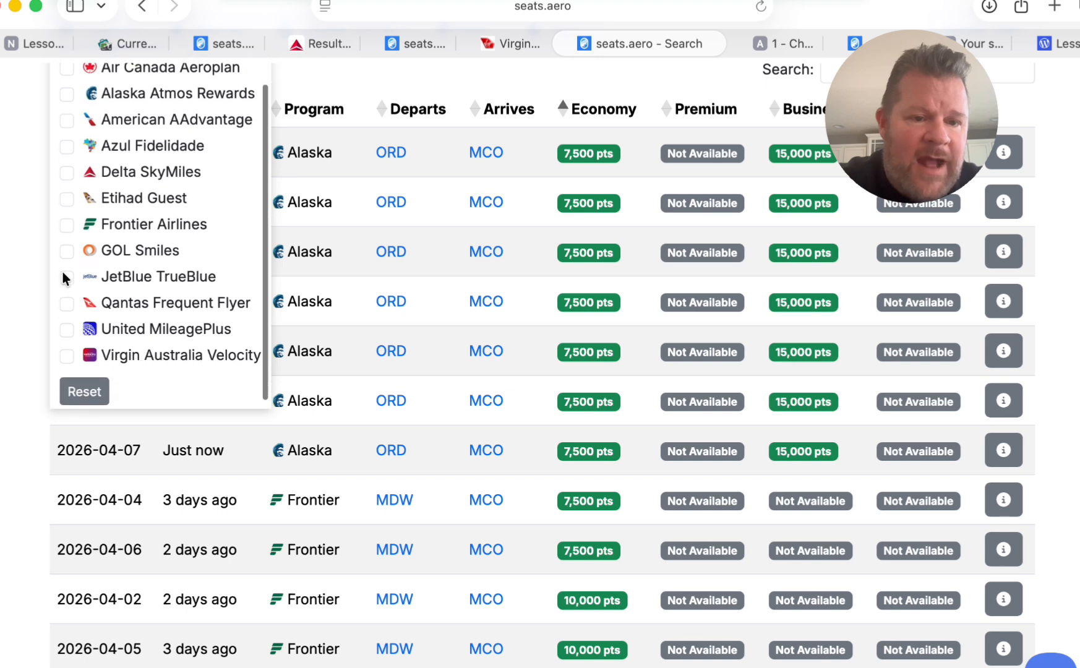
{"action": "left_click", "coordinate": [66, 173]}
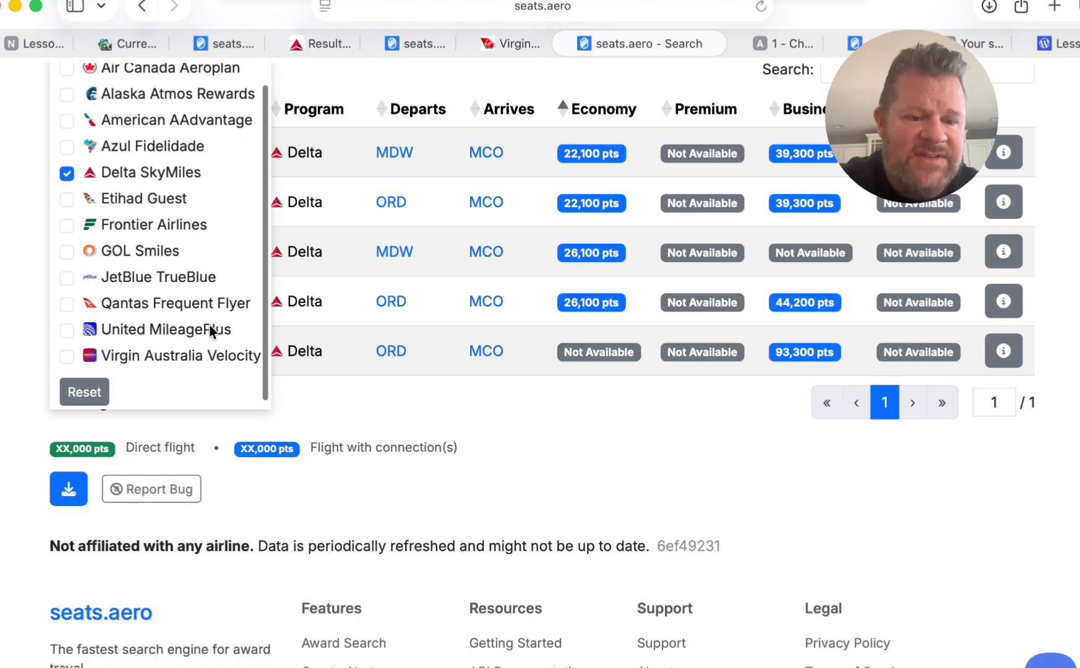
{"action": "left_click", "coordinate": [1071, 259]}
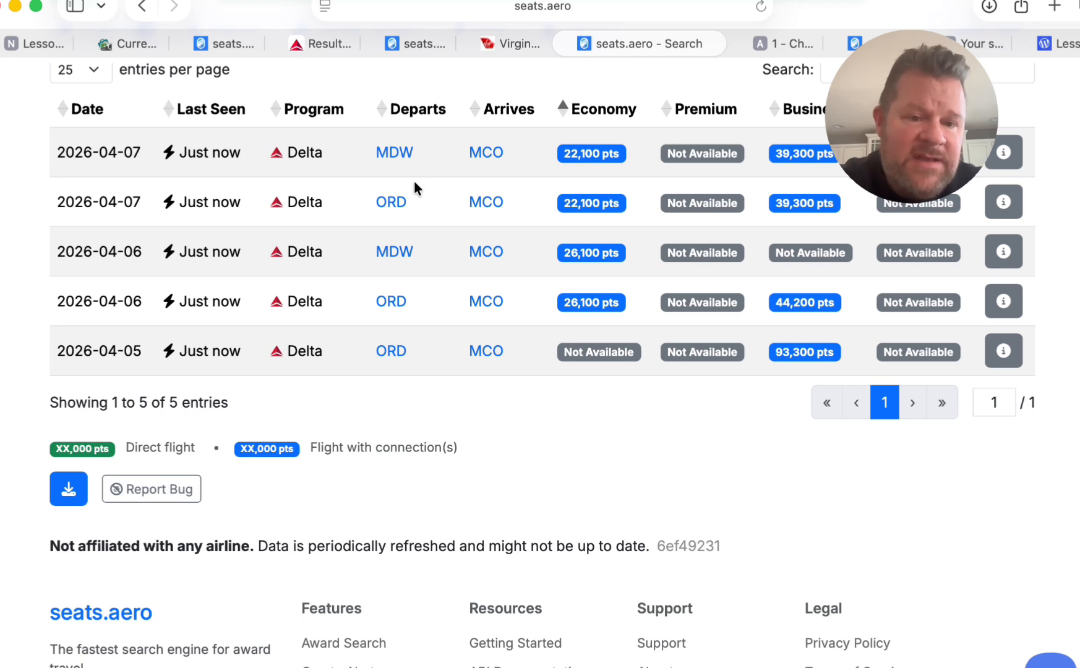
Step: Review the Delta-only Chicago to Orlando awards together with the search criteria and advanced filters
{"action": "scroll", "coordinate": [419, 176], "scroll_direction": "up", "scroll_amount": 2}
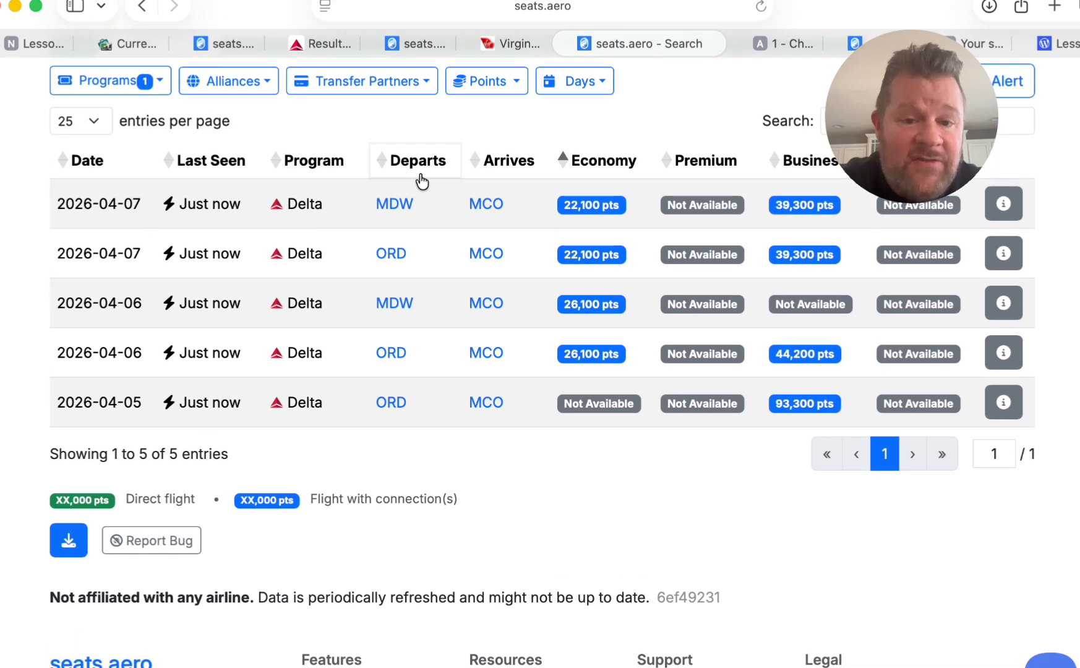
{"action": "scroll", "coordinate": [421, 181], "scroll_direction": "up", "scroll_amount": 1}
{"action": "scroll", "coordinate": [421, 181], "scroll_direction": "up", "scroll_amount": 7}
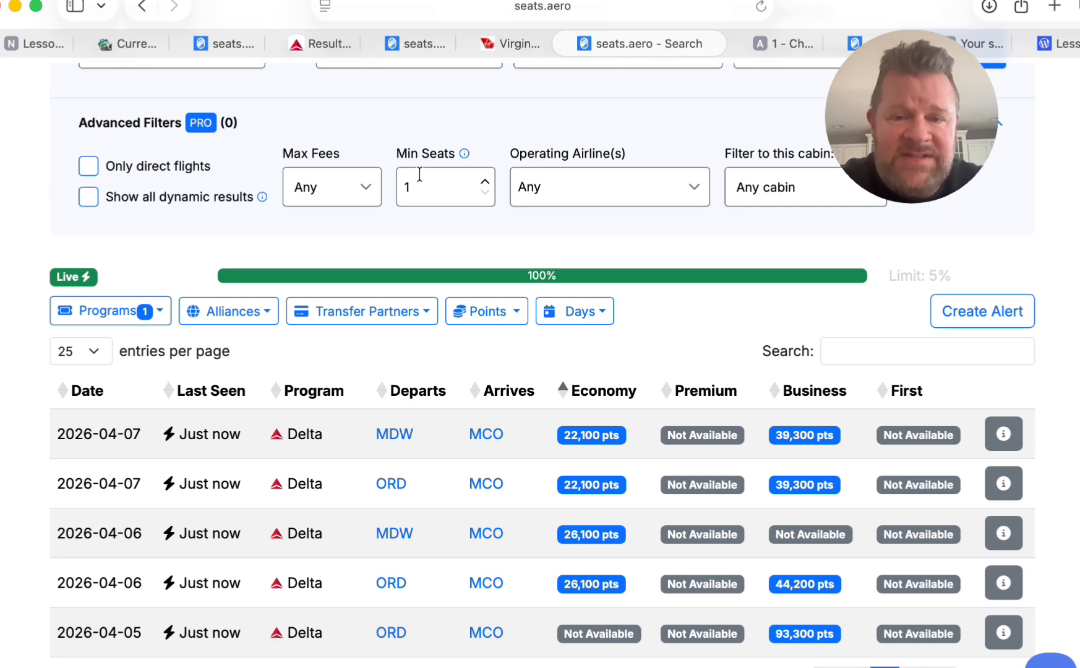
{"action": "scroll", "coordinate": [419, 175], "scroll_direction": "up", "scroll_amount": 1}
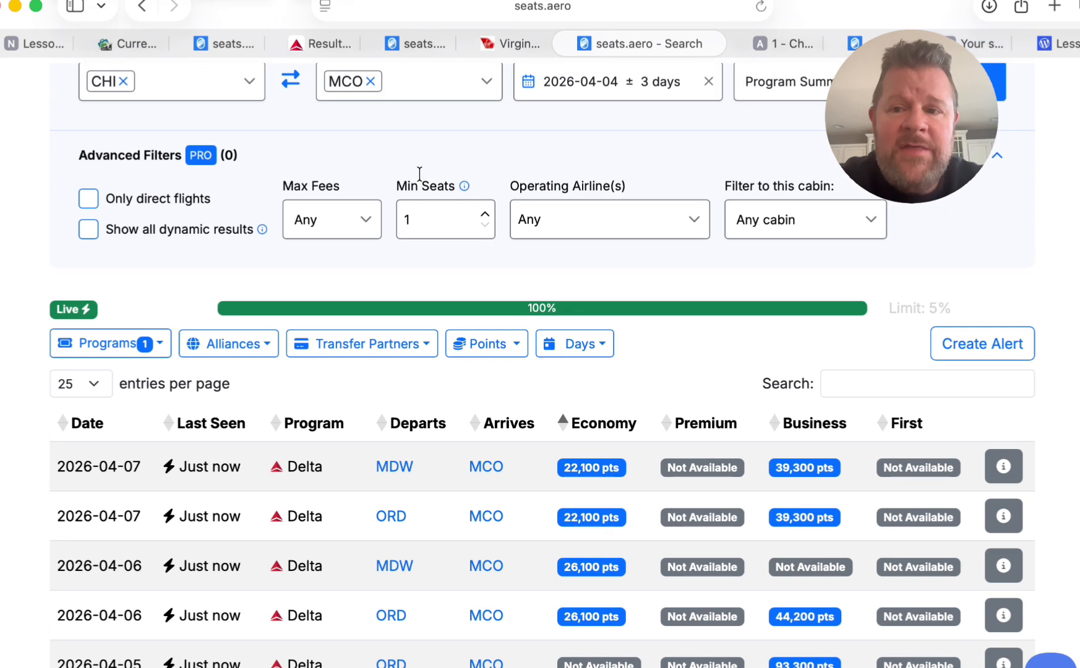
Step: Switch back to the Flight Award Calculator and review its introduction, inputs and redemption value
{"action": "left_click", "coordinate": [41, 43]}
{"action": "scroll", "coordinate": [163, 108], "scroll_direction": "up", "scroll_amount": 3}
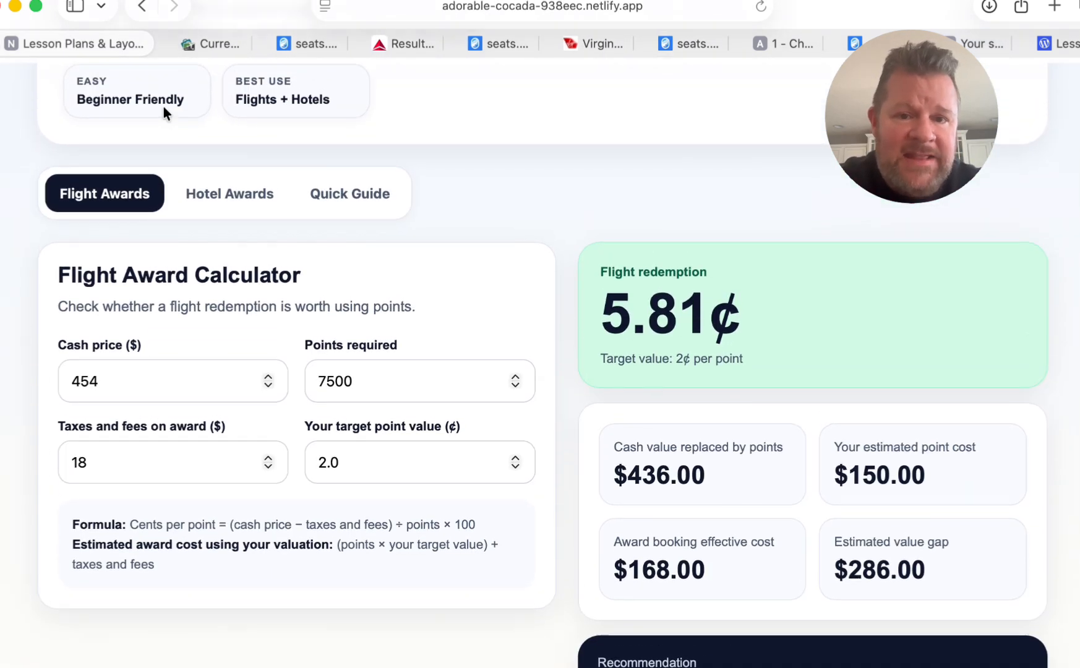
{"action": "scroll", "coordinate": [163, 106], "scroll_direction": "up", "scroll_amount": 3}
{"action": "scroll", "coordinate": [164, 107], "scroll_direction": "down", "scroll_amount": 2}
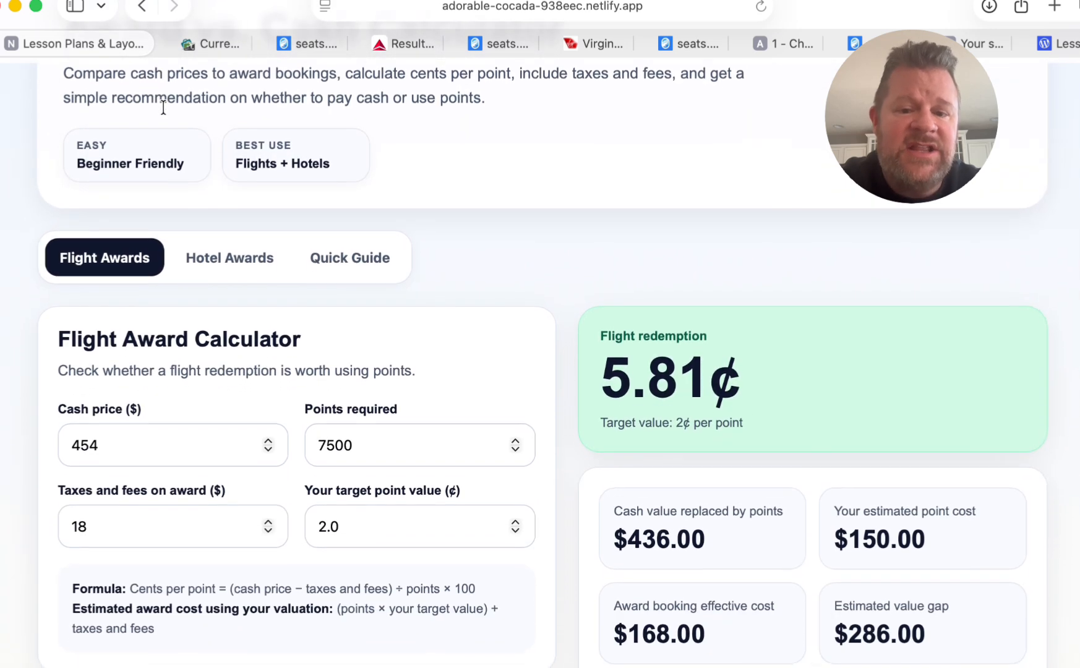
{"action": "scroll", "coordinate": [163, 108], "scroll_direction": "down", "scroll_amount": 1}
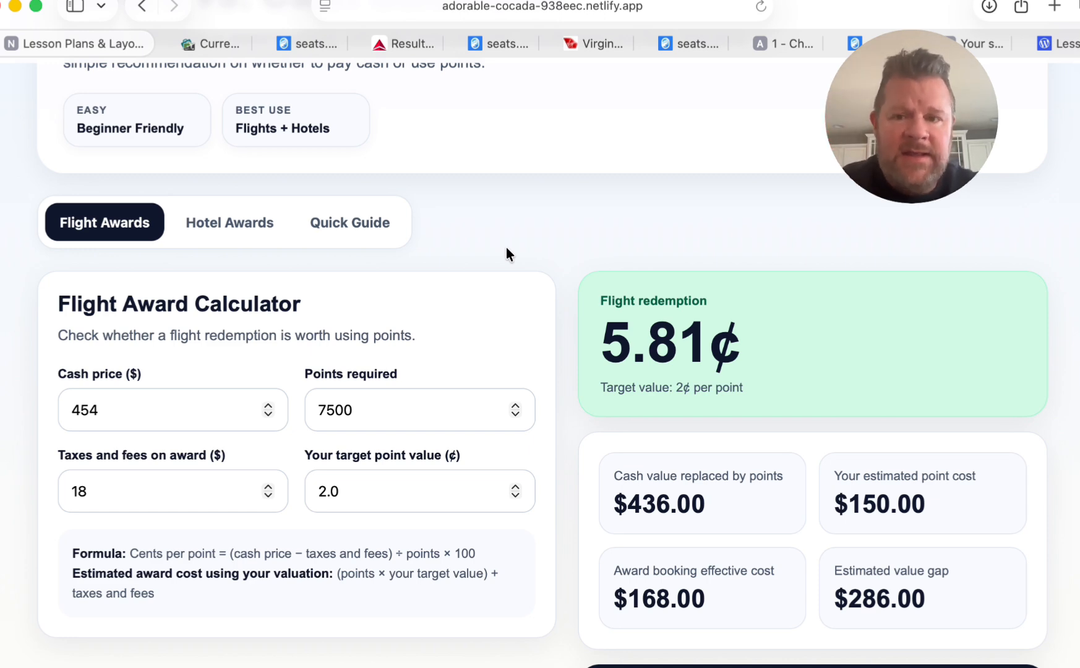
Step: Switch to the USA to Tokyo seats.aero search and include the transfer partners Citi, Chase, Capital One and Rove
{"action": "left_click", "coordinate": [286, 45]}
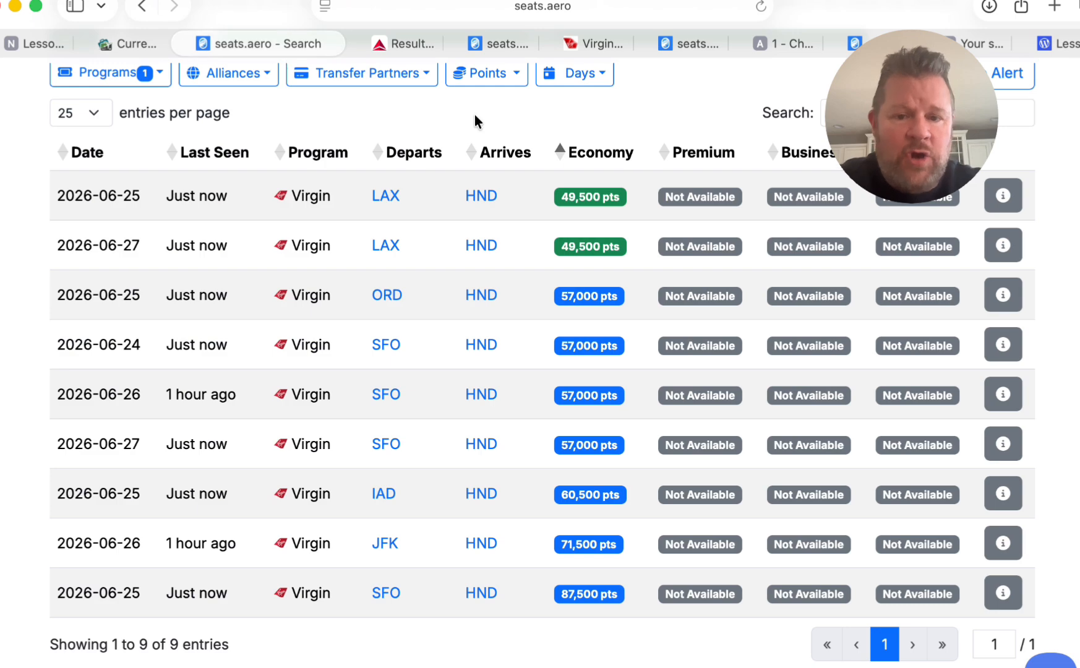
{"action": "scroll", "coordinate": [521, 215], "scroll_direction": "down", "scroll_amount": 2}
{"action": "scroll", "coordinate": [520, 216], "scroll_direction": "up", "scroll_amount": 10}
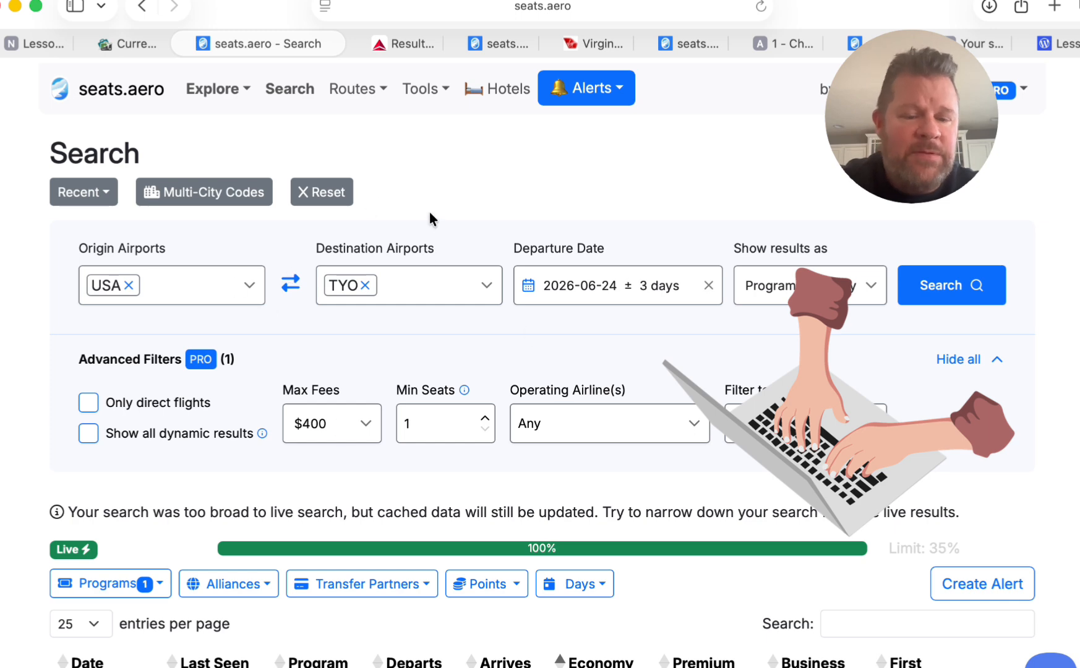
{"action": "scroll", "coordinate": [385, 376], "scroll_direction": "down", "scroll_amount": 3}
{"action": "scroll", "coordinate": [385, 375], "scroll_direction": "down", "scroll_amount": 5}
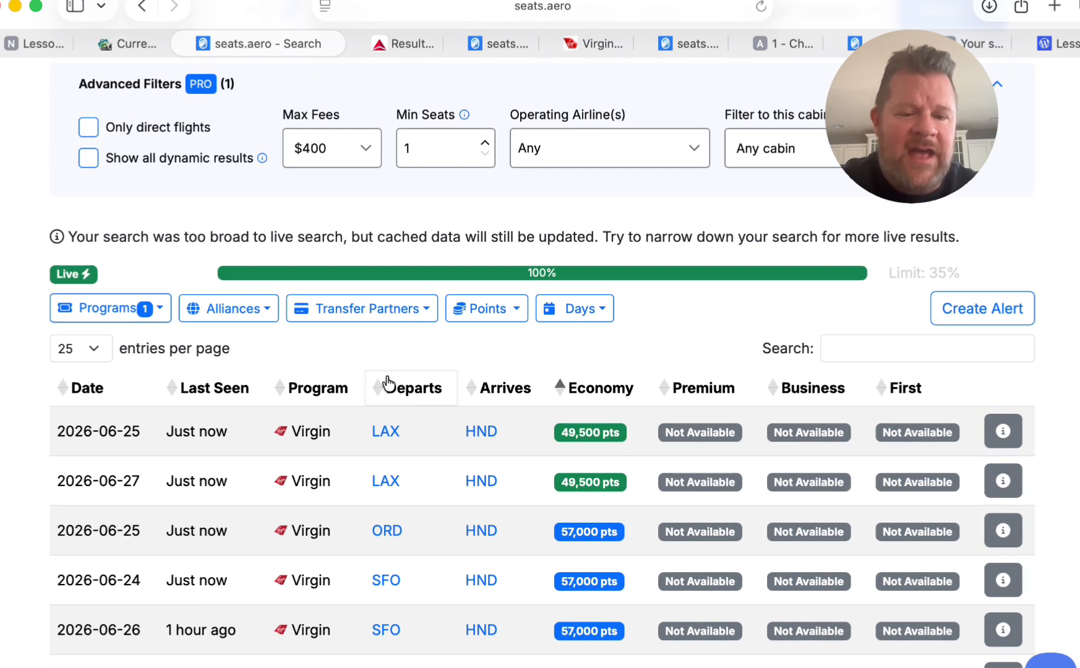
{"action": "left_click", "coordinate": [408, 314]}
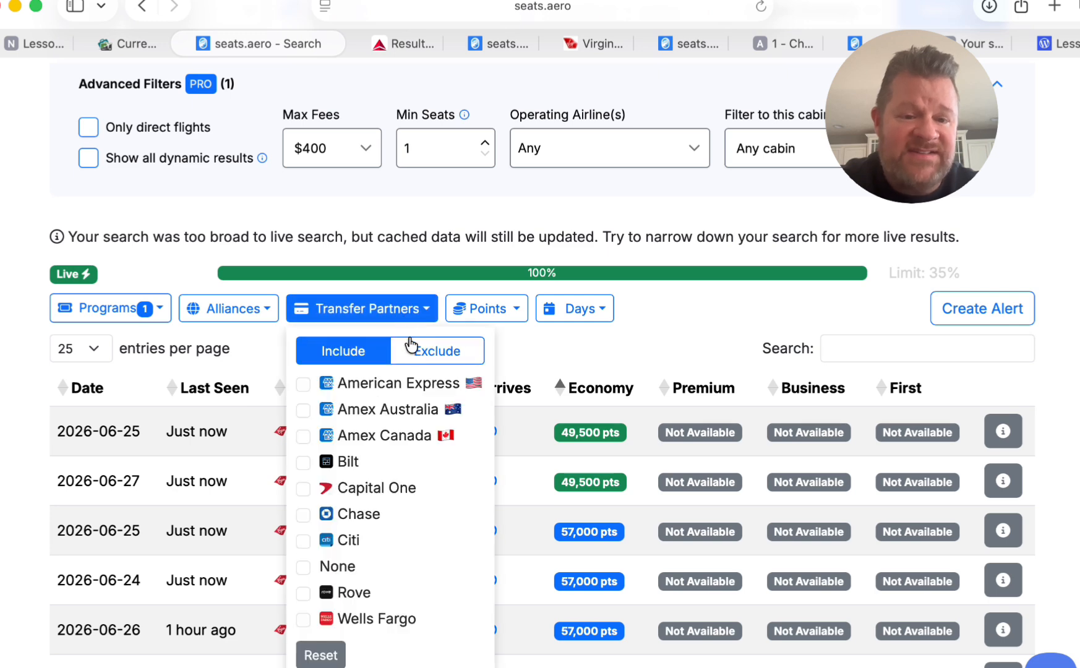
{"action": "scroll", "coordinate": [656, 352], "scroll_direction": "down", "scroll_amount": 1}
{"action": "scroll", "coordinate": [655, 351], "scroll_direction": "down", "scroll_amount": 4}
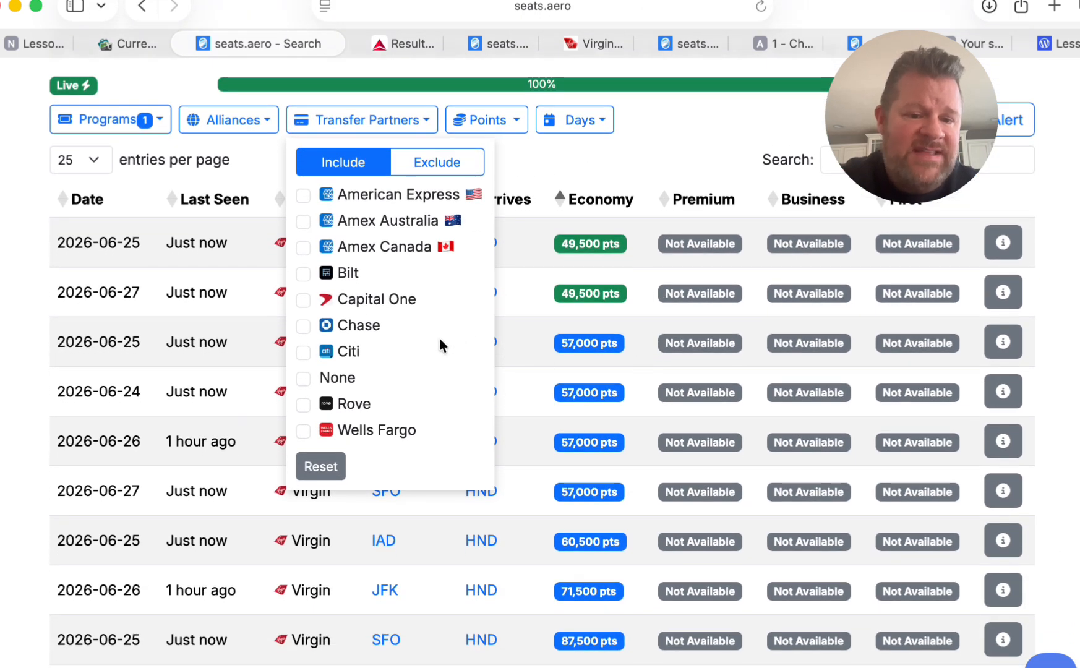
{"action": "left_click", "coordinate": [303, 353]}
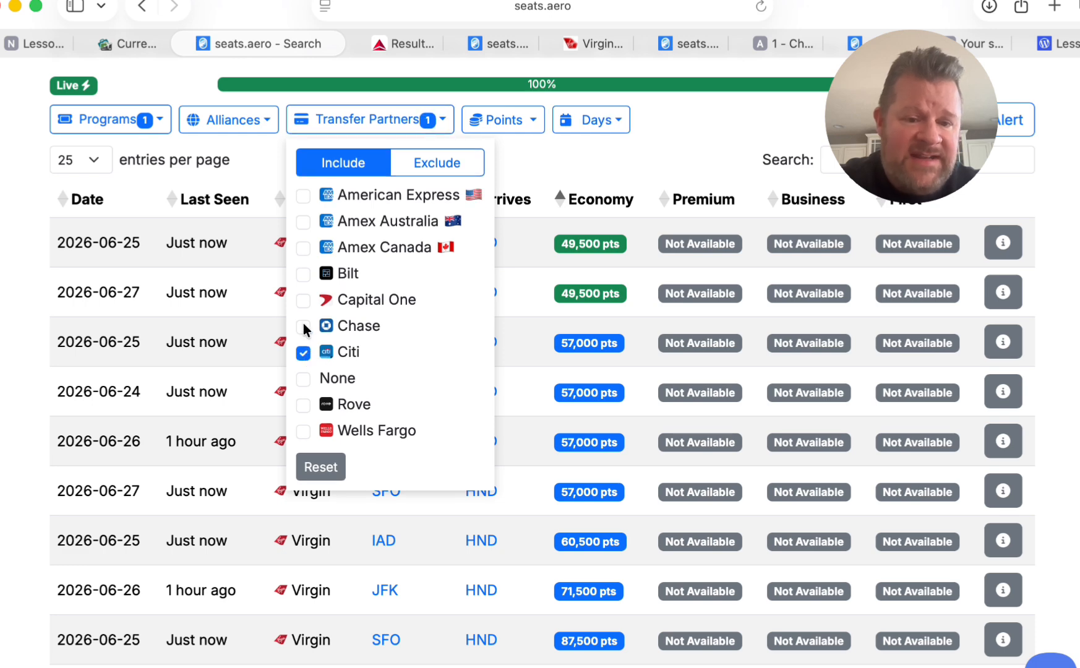
{"action": "left_click", "coordinate": [303, 326]}
{"action": "left_click", "coordinate": [303, 300]}
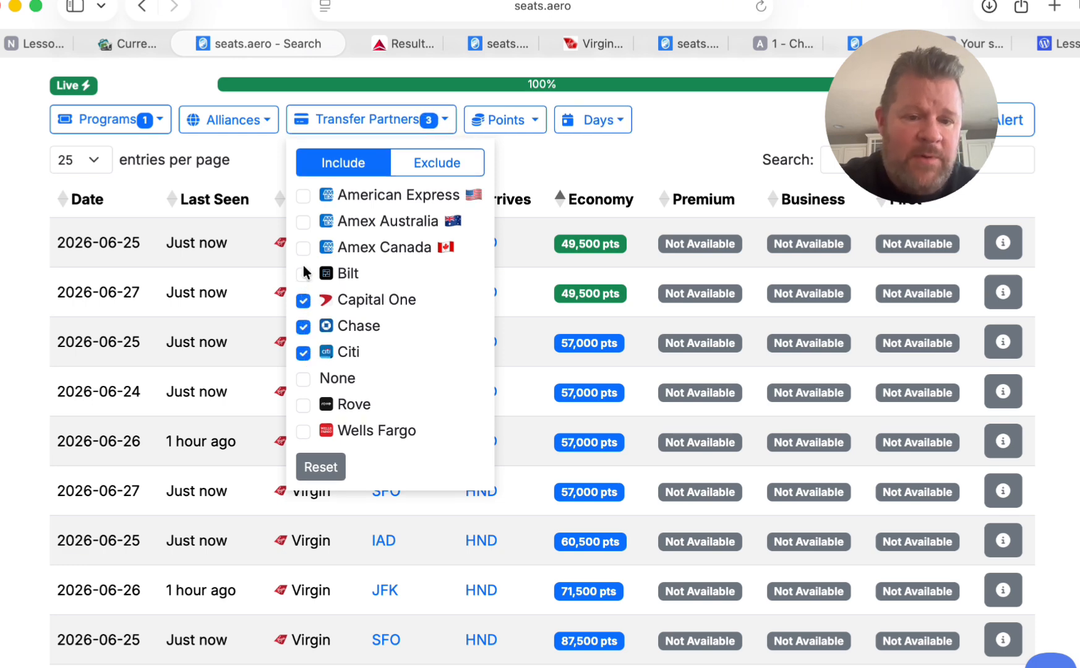
{"action": "left_click", "coordinate": [303, 405]}
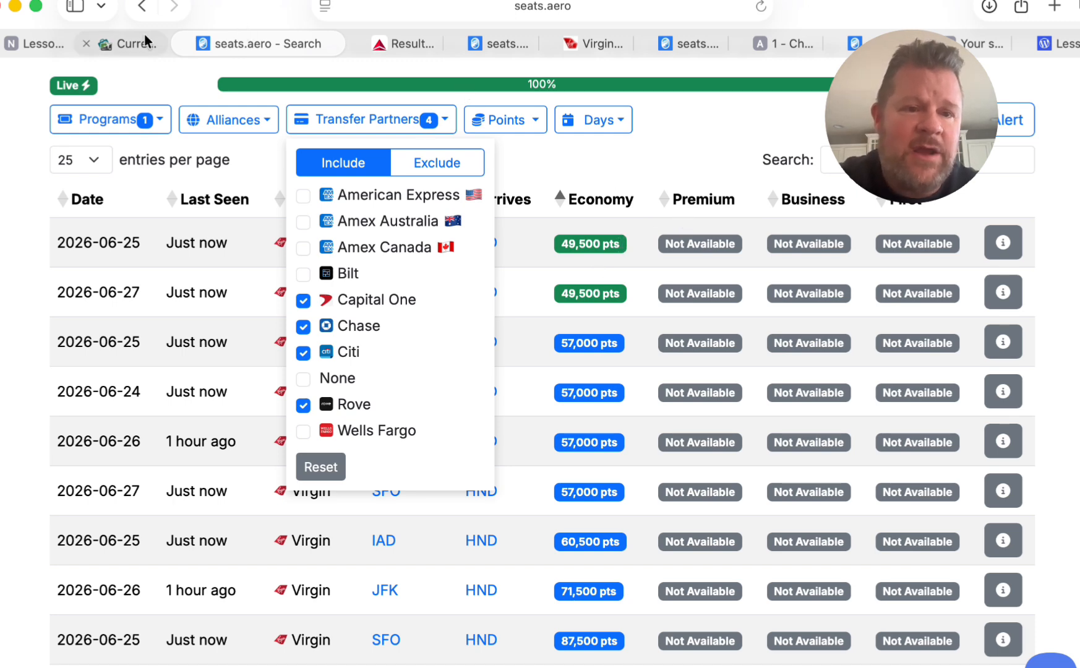
Step: Return from the calculator to the Lesson Plans and Layovers site and browse its free document downloads page
{"action": "left_click", "coordinate": [53, 41]}
{"action": "scroll", "coordinate": [263, 185], "scroll_direction": "up", "scroll_amount": 5}
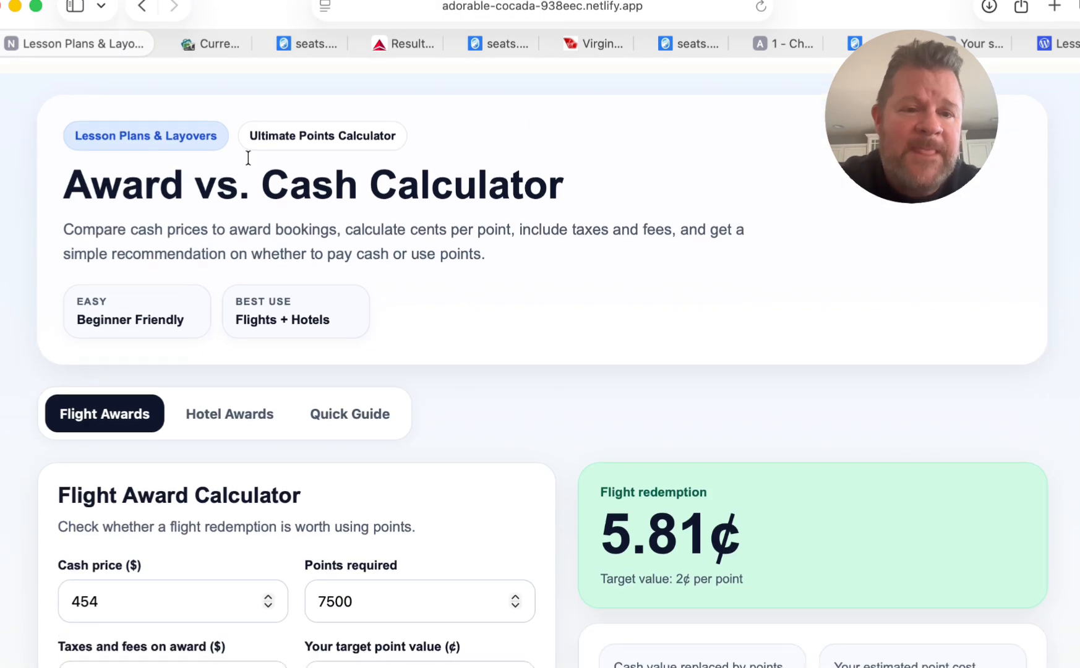
{"action": "left_click", "coordinate": [143, 7]}
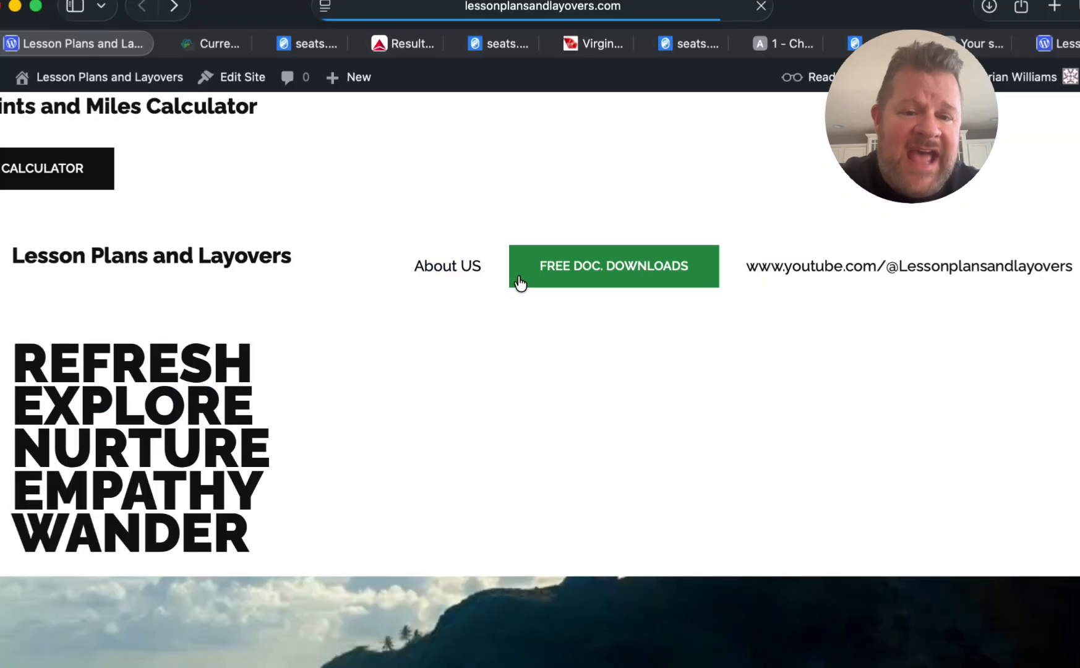
{"action": "left_click", "coordinate": [626, 277]}
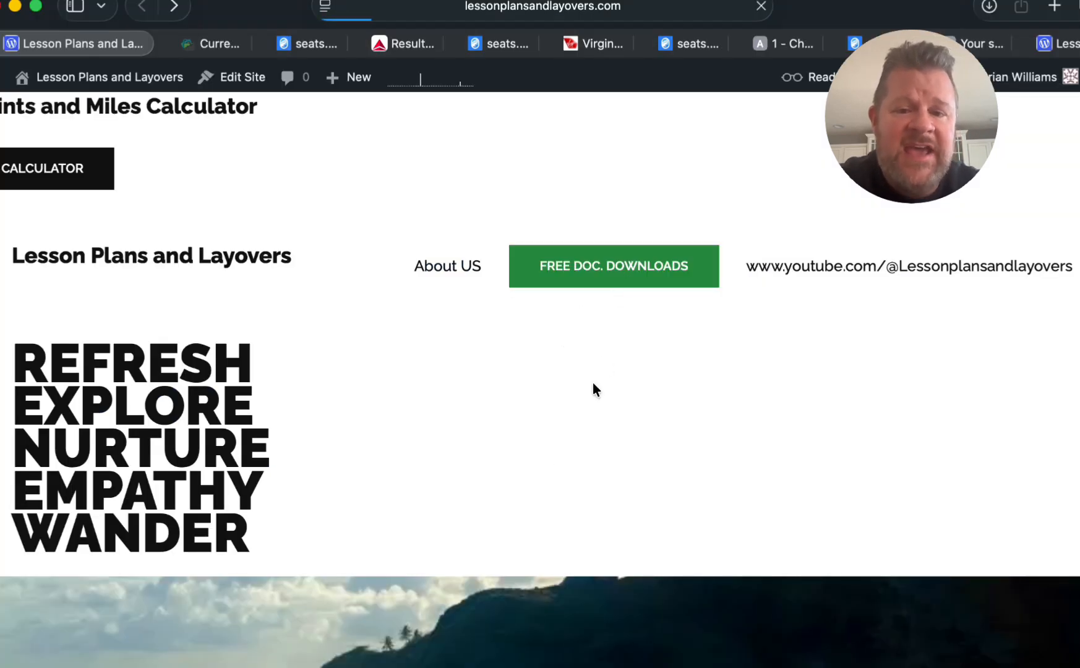
{"action": "scroll", "coordinate": [537, 389], "scroll_direction": "down", "scroll_amount": 5}
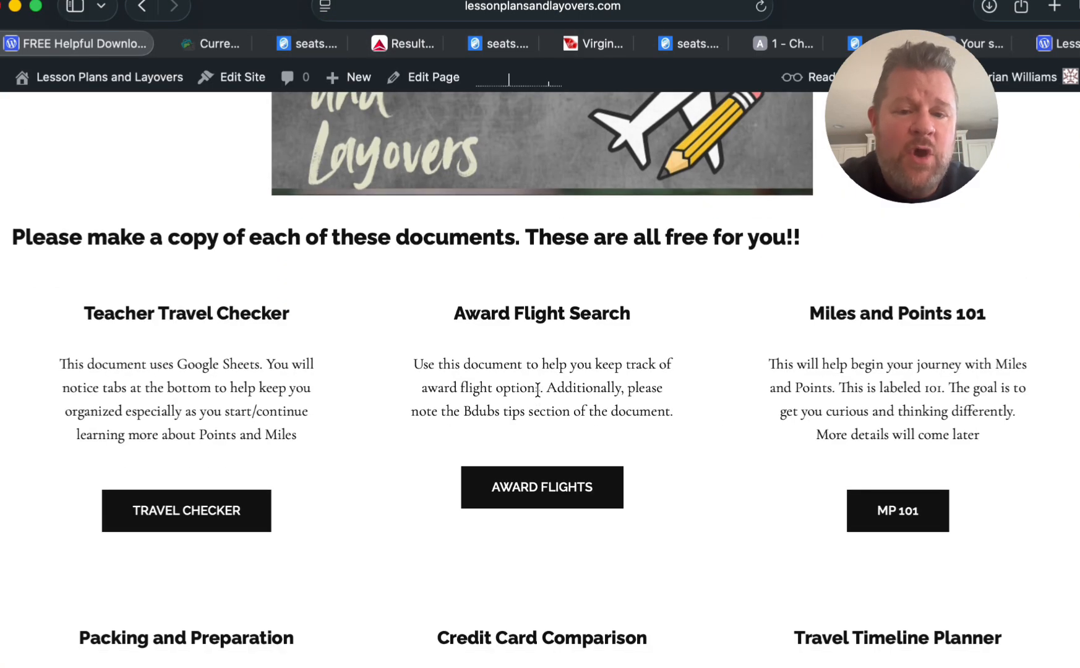
{"action": "scroll", "coordinate": [530, 470], "scroll_direction": "down", "scroll_amount": 2}
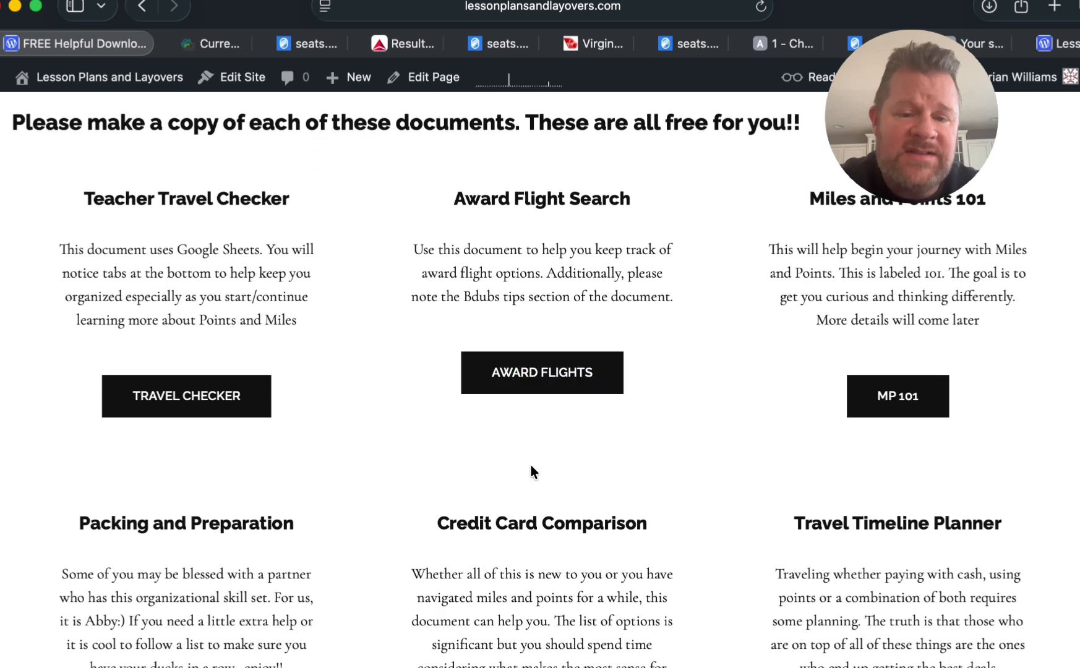
Step: Open the Award Flight Search Worksheet and place the cursor in the empty From cell of its trip table
{"action": "left_click", "coordinate": [539, 389]}
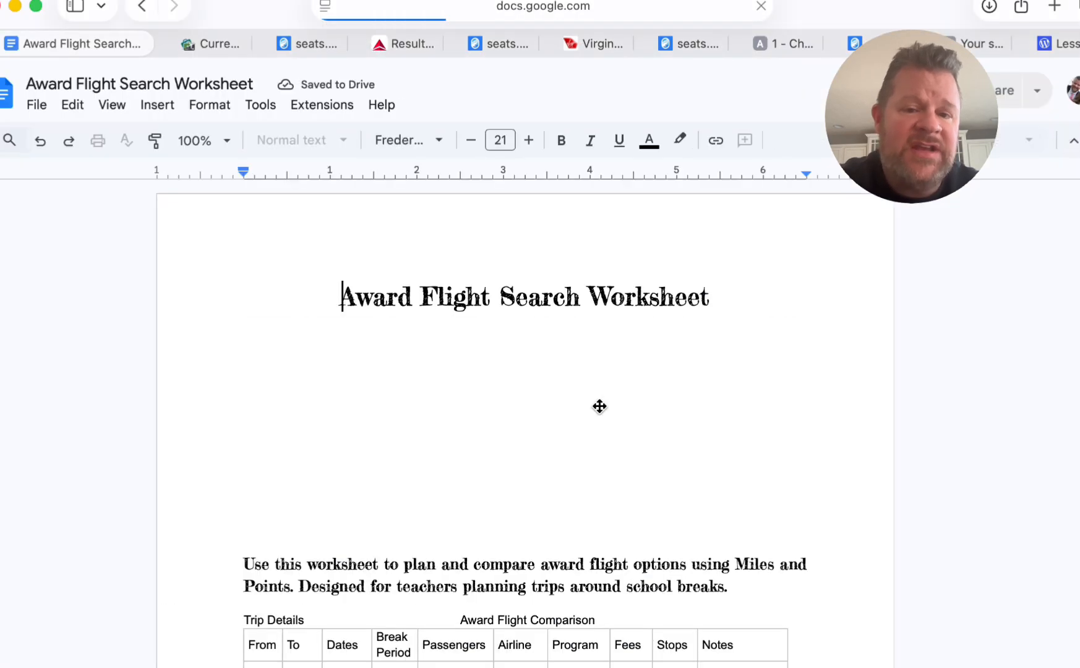
{"action": "scroll", "coordinate": [615, 386], "scroll_direction": "down", "scroll_amount": 3}
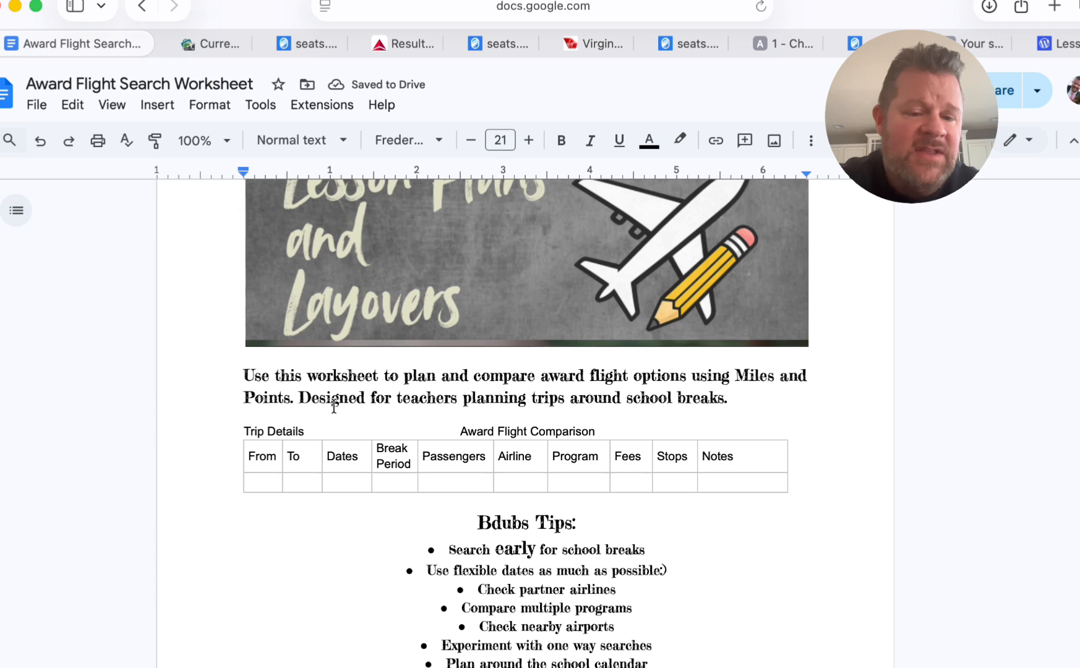
{"action": "left_click", "coordinate": [276, 481]}
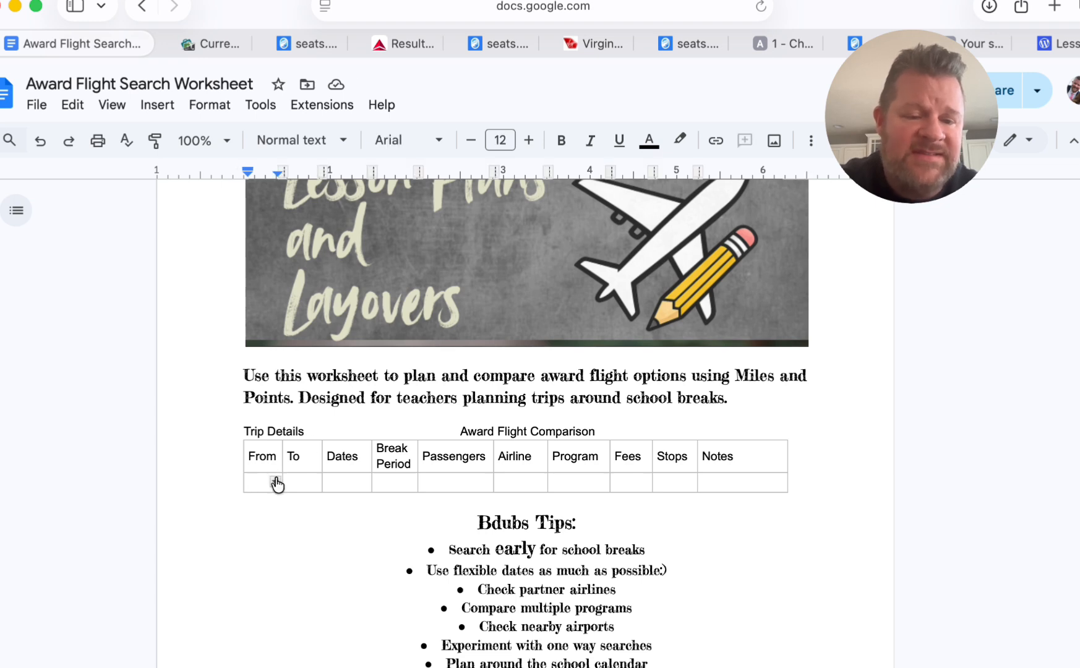